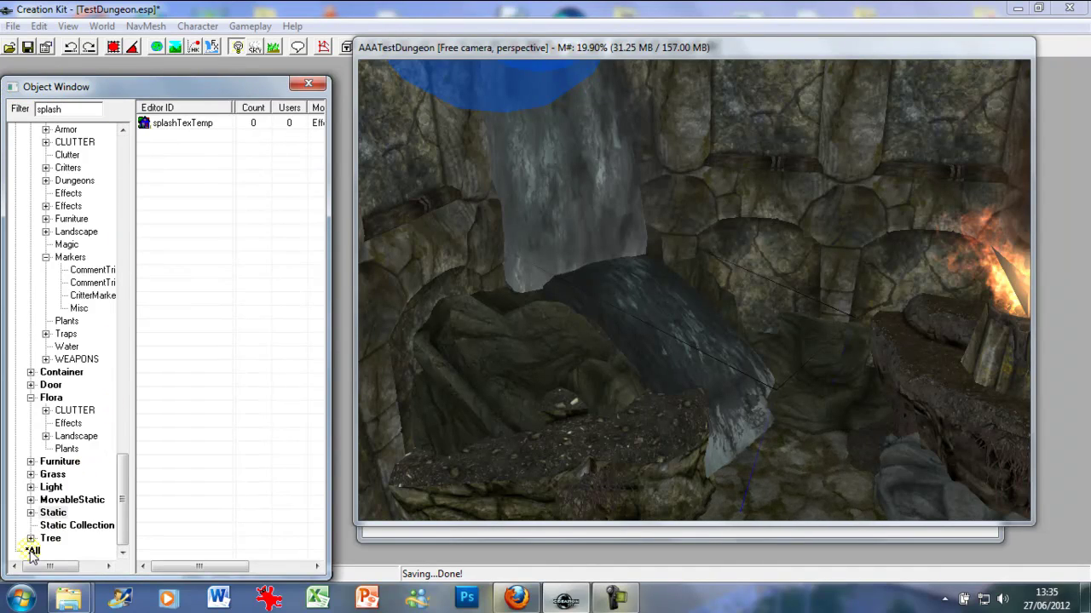
- List all object types matching the splash filter and place FXSplashHeavyWater on the floor at the foot of the sloping waterfall
{"action": "left_click", "coordinate": [33, 552]}
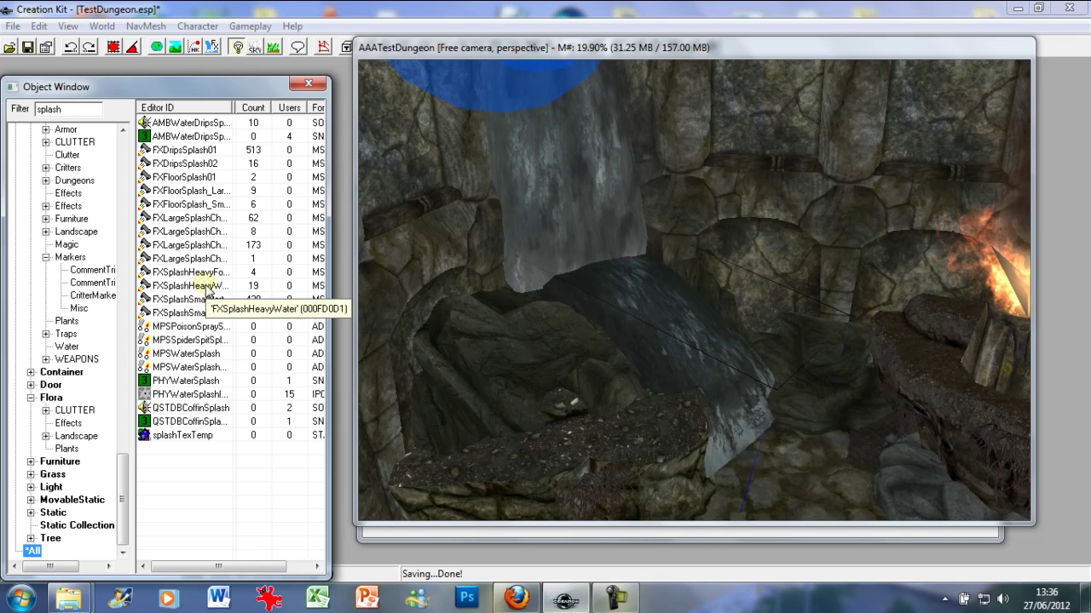
{"action": "left_click_drag", "start_coordinate": [207, 292], "coordinate": [368, 335]}
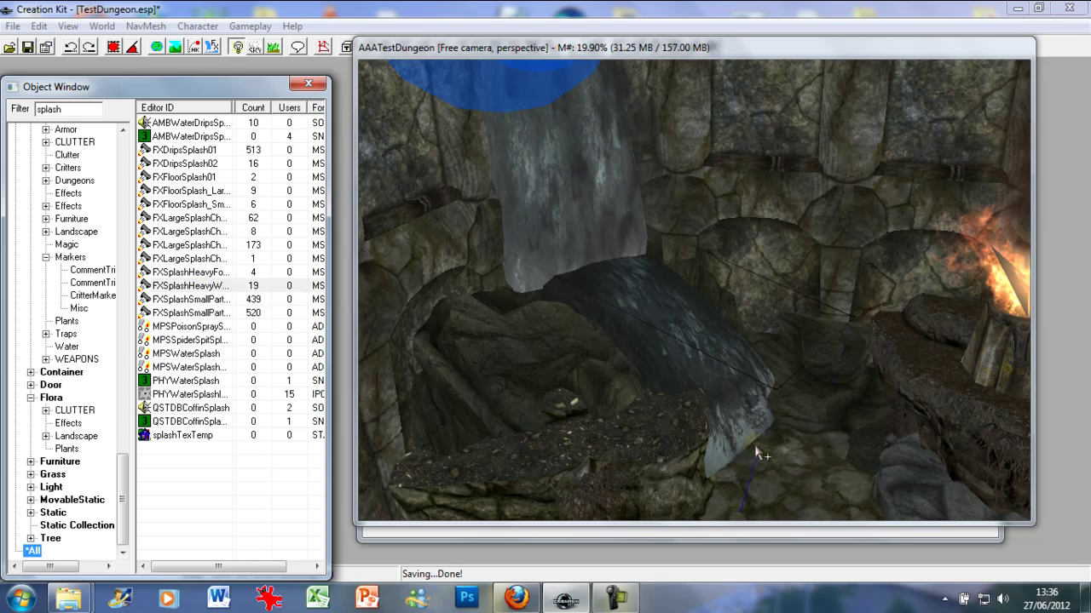
{"action": "left_click_drag", "start_coordinate": [754, 445], "coordinate": [754, 445]}
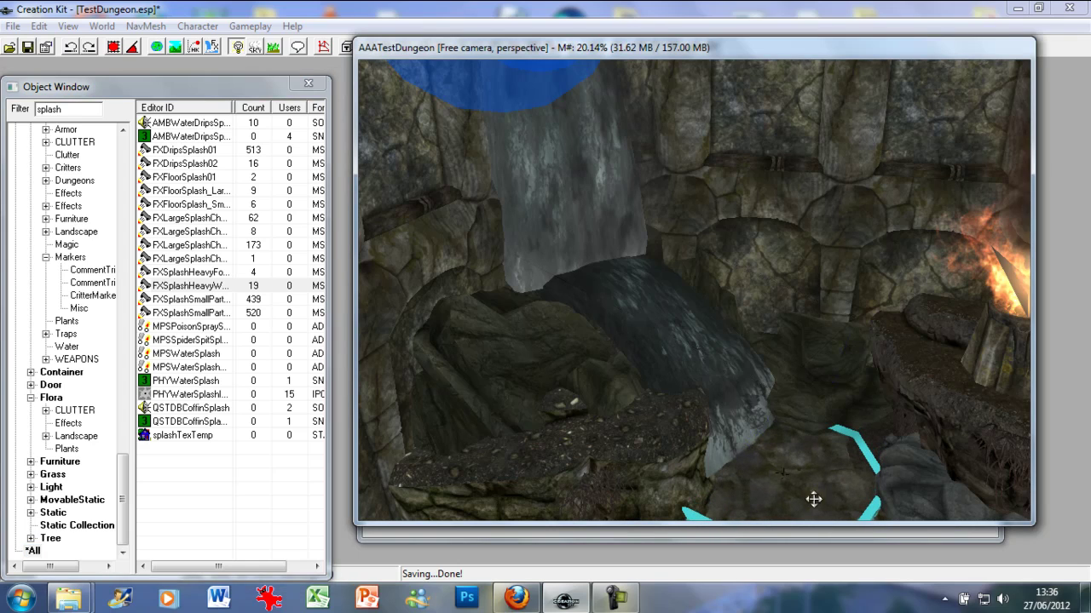
{"action": "left_click", "coordinate": [213, 48]}
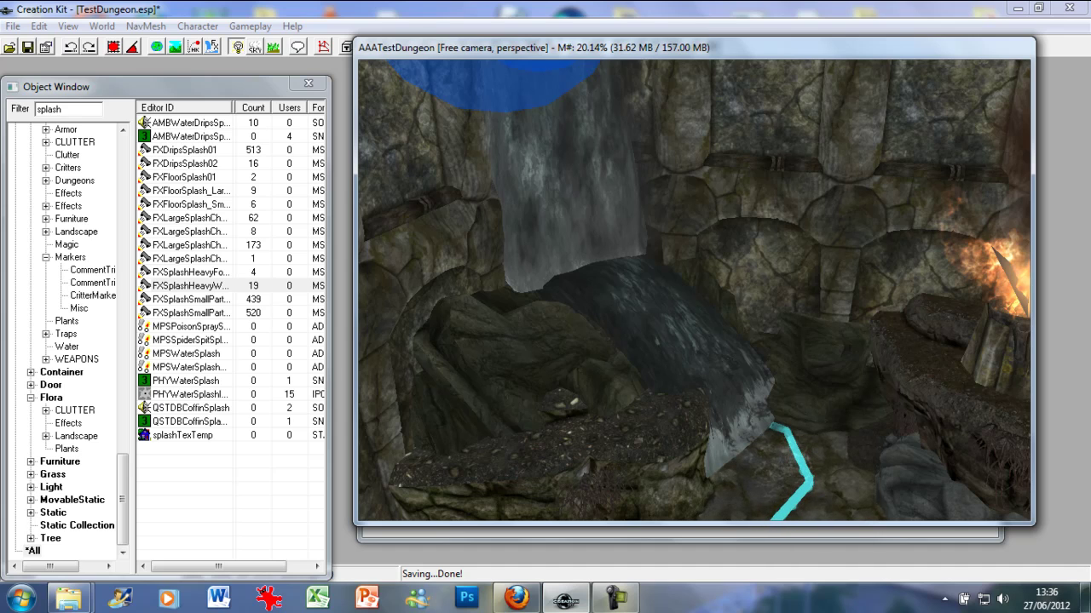
- Position the heavy water splash under the sloping waterfall's lower edge with effects animated, and add a second copy beside it
{"action": "scroll", "coordinate": [750, 465], "scroll_direction": "up", "scroll_amount": 5}
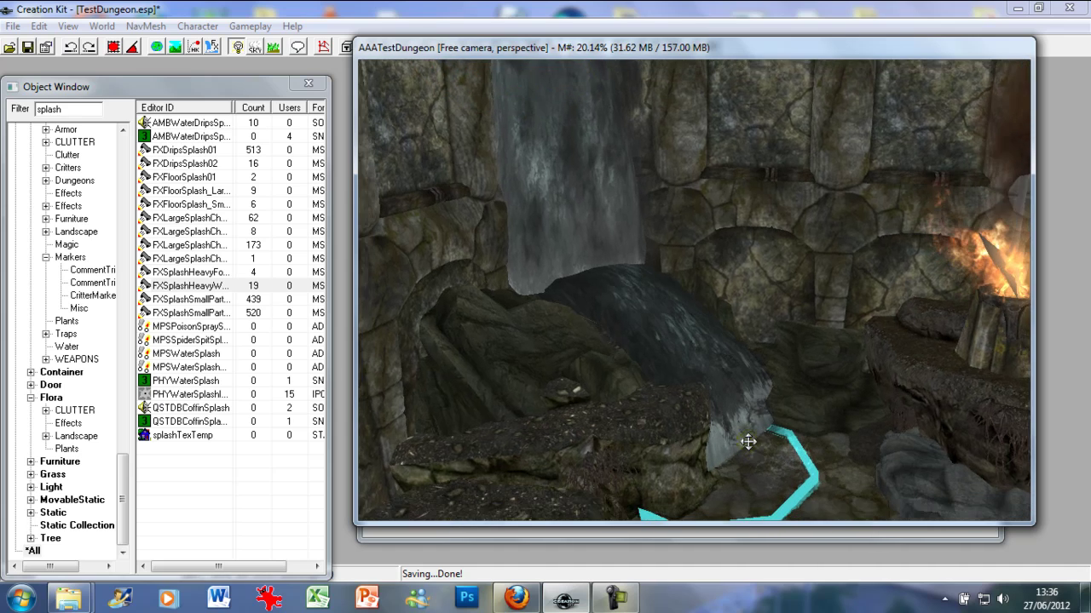
{"action": "scroll", "coordinate": [748, 452], "scroll_direction": "up", "scroll_amount": 3}
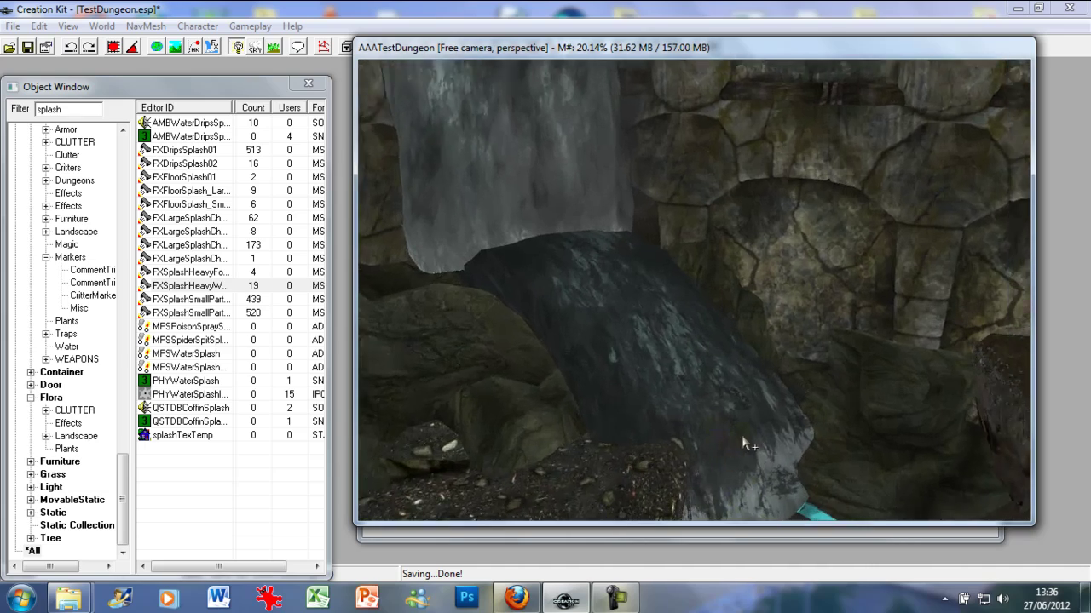
{"action": "middle_click_drag", "start_coordinate": [743, 444], "coordinate": [736, 417]}
{"action": "scroll", "coordinate": [736, 418], "scroll_direction": "up", "scroll_amount": 2}
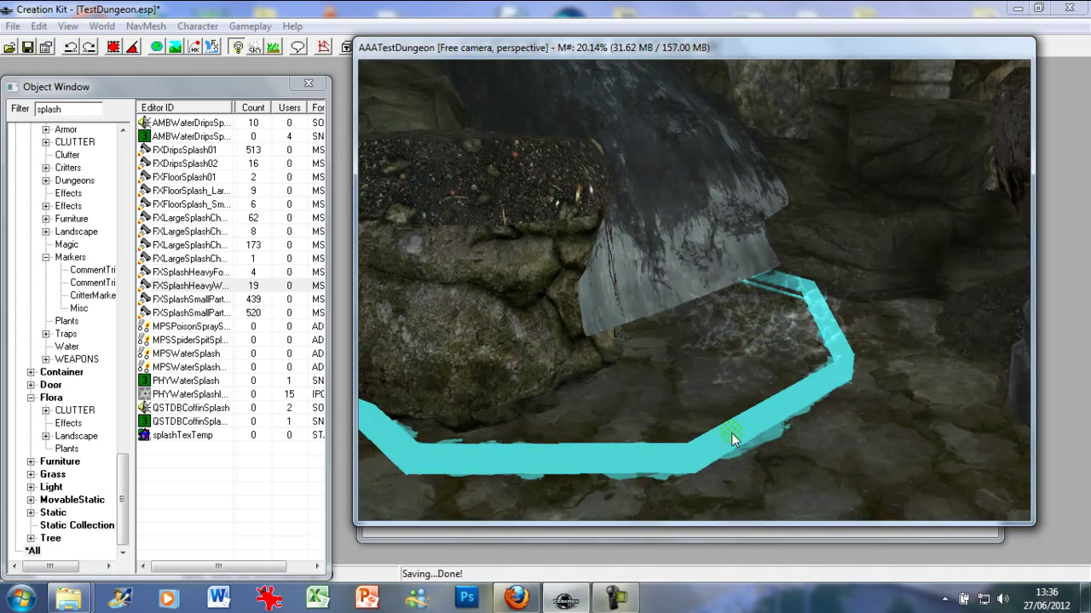
{"action": "left_click", "coordinate": [214, 47]}
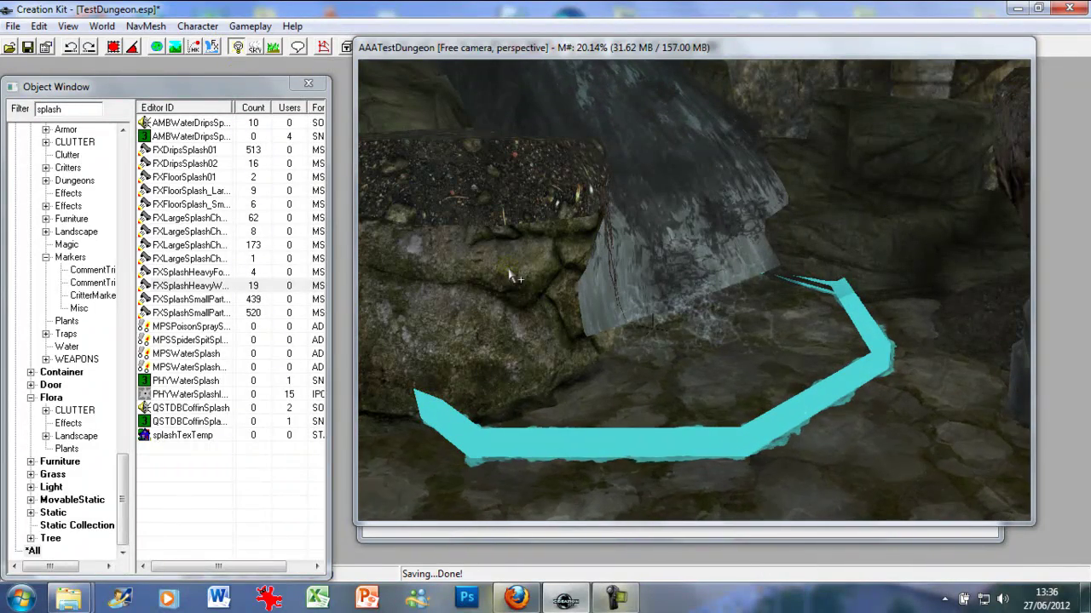
{"action": "mouse_move", "coordinate": [660, 440]}
{"action": "left_mouse_down"}
{"action": "mouse_move", "coordinate": [684, 443]}
{"action": "mouse_move", "coordinate": [661, 432]}
{"action": "mouse_move", "coordinate": [668, 440]}
{"action": "left_mouse_up"}
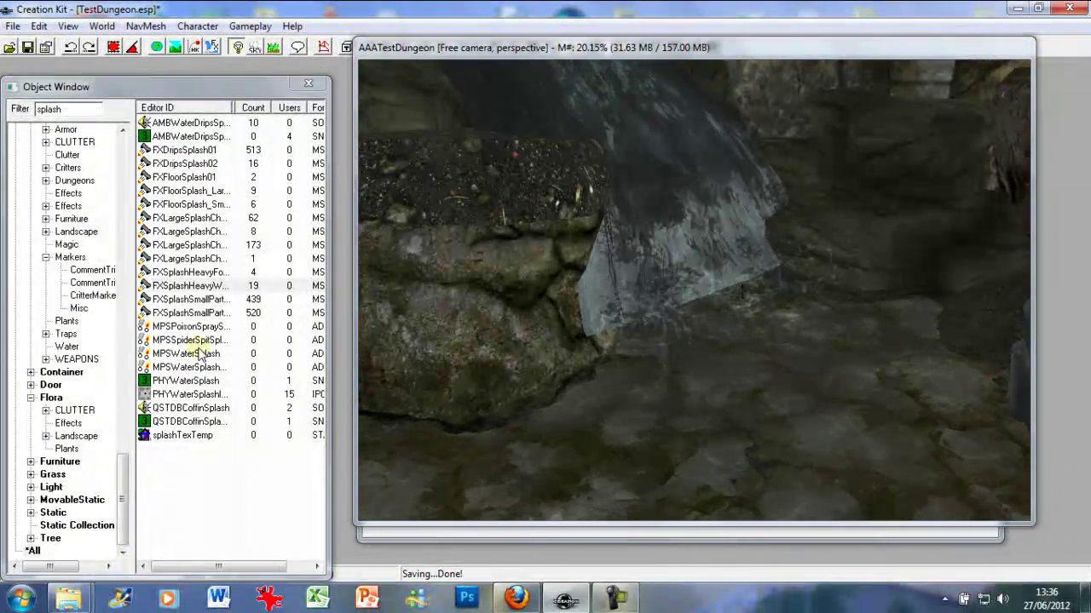
- Place FXDripsSplash01 on the floor in front of the sloping waterfall and toggle the animation of lights and effects
{"action": "left_click", "coordinate": [182, 151]}
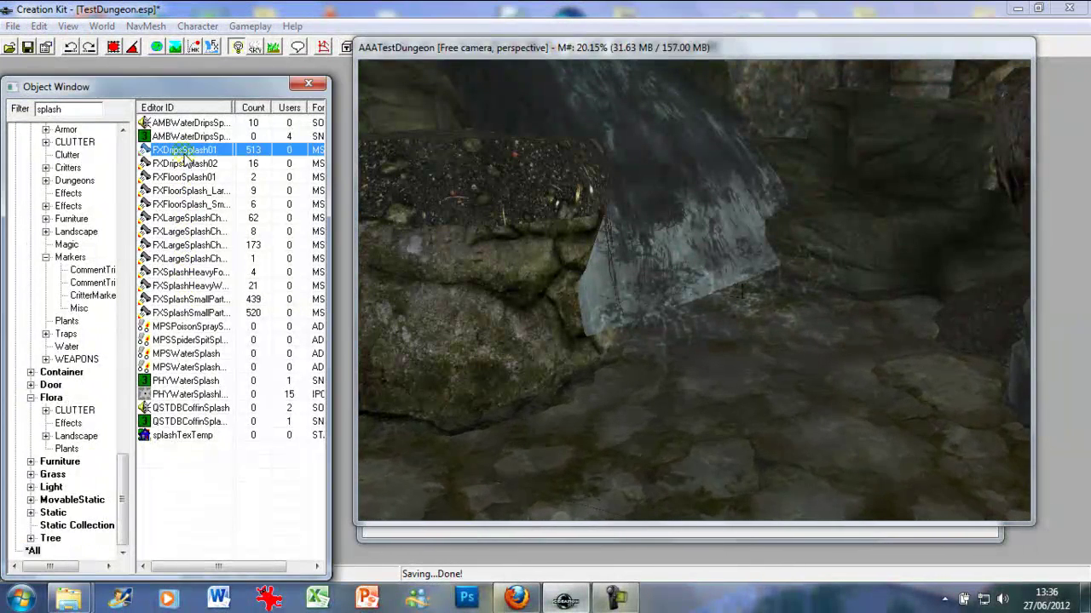
{"action": "left_click_drag", "start_coordinate": [719, 432], "coordinate": [744, 464]}
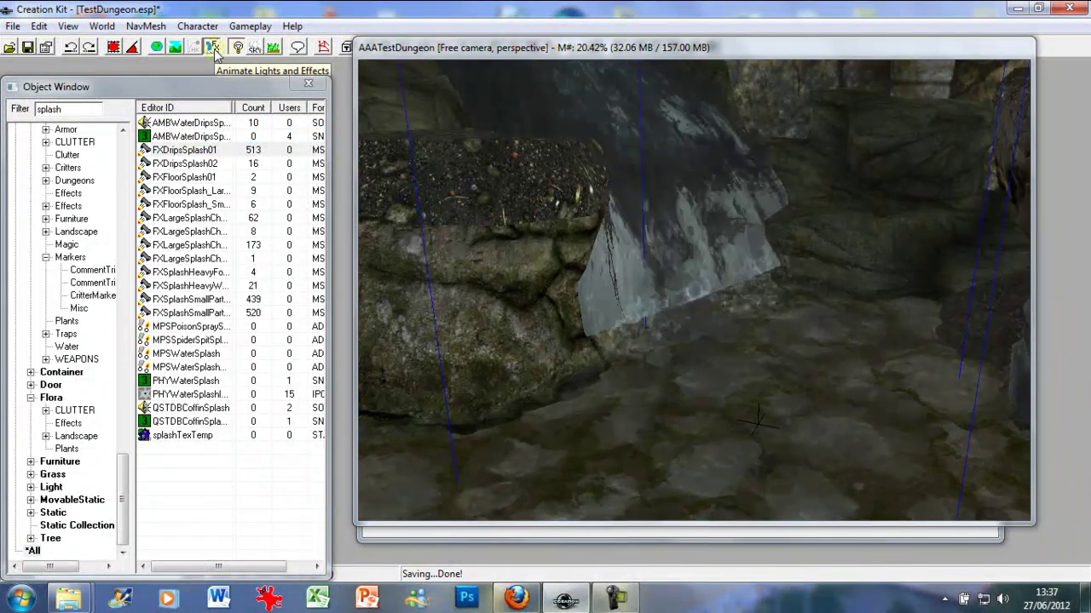
{"action": "left_click", "coordinate": [214, 51]}
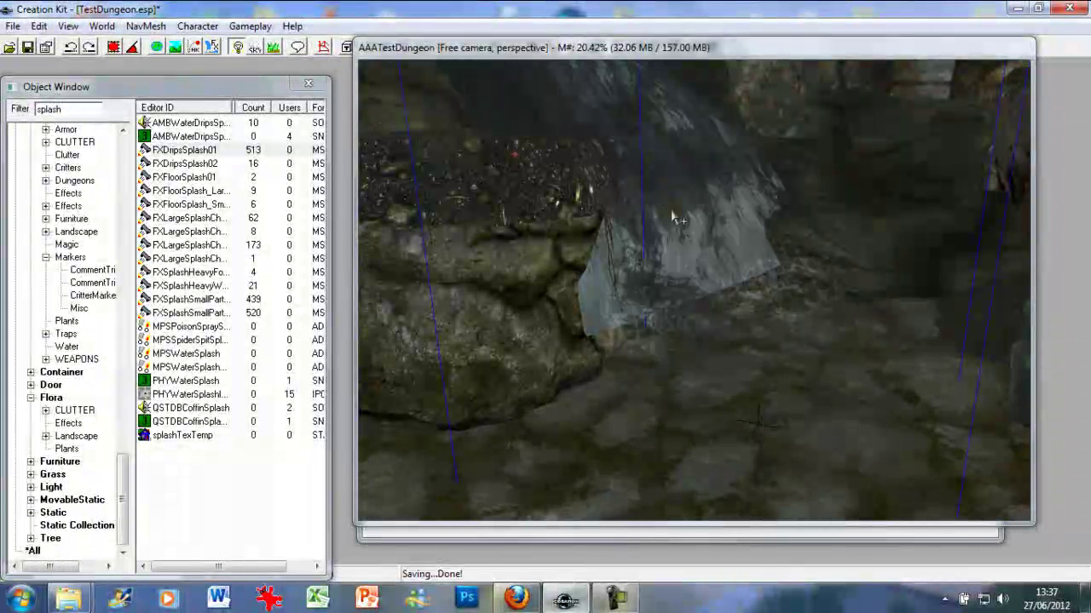
- Toggle the markers to check where the splash effects sit at the foot of the waterfall
{"action": "left_click", "coordinate": [547, 51]}
{"action": "key", "text": "m"}
{"action": "middle_click_drag", "start_coordinate": [579, 167], "coordinate": [588, 170]}
{"action": "mouse_move", "coordinate": [767, 275]}
{"action": "left_mouse_down"}
{"action": "mouse_move", "coordinate": [924, 309]}
{"action": "mouse_move", "coordinate": [954, 328]}
{"action": "left_mouse_up"}
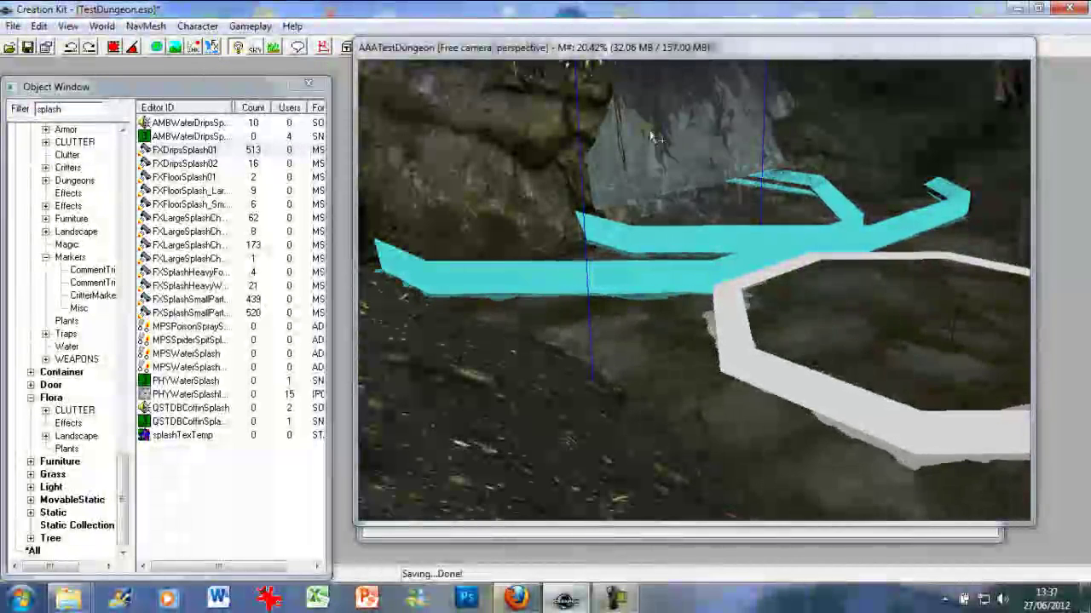
- Filter the objects by "waterfall" and find the FXWaterfall mist effects for the junction of the two waterfalls
{"action": "scroll", "coordinate": [650, 137], "scroll_direction": "up", "scroll_amount": 10}
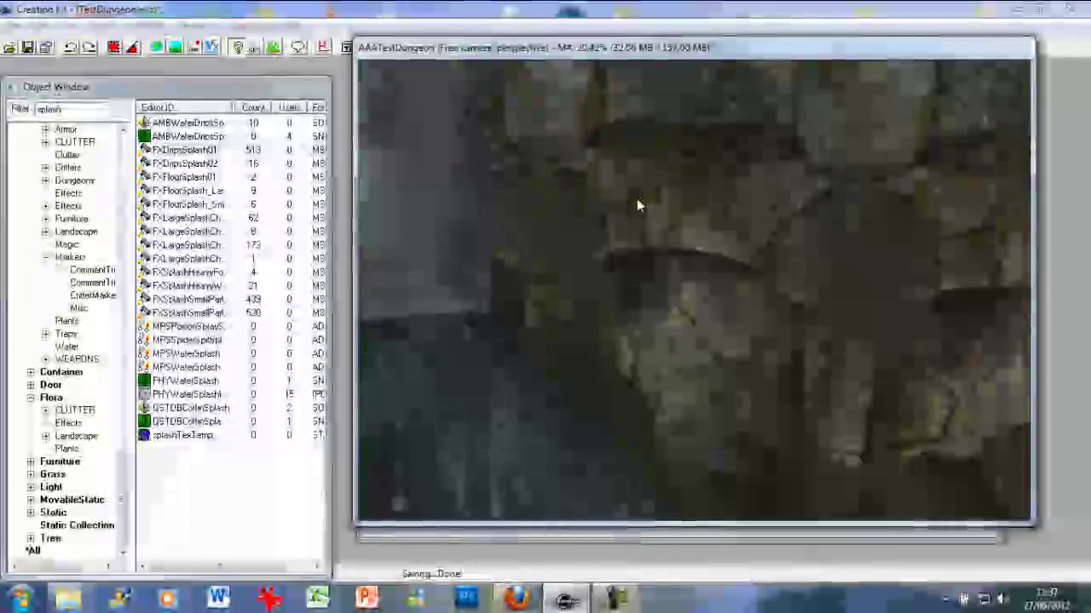
{"action": "middle_click_drag", "start_coordinate": [637, 201], "coordinate": [625, 234]}
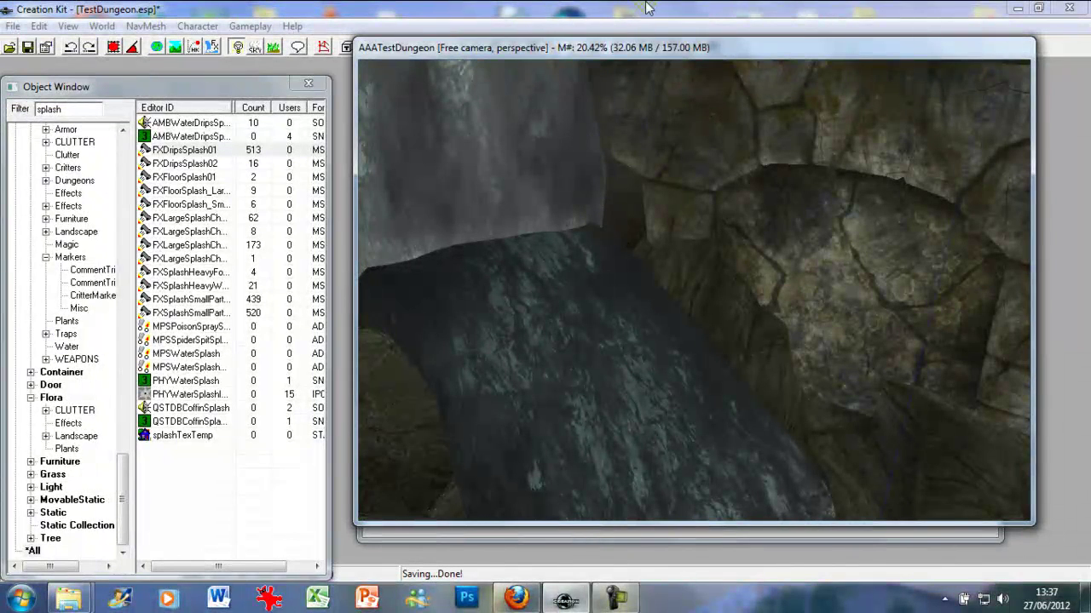
{"action": "double_click", "coordinate": [93, 113]}
{"action": "type", "text": "waterfall"}
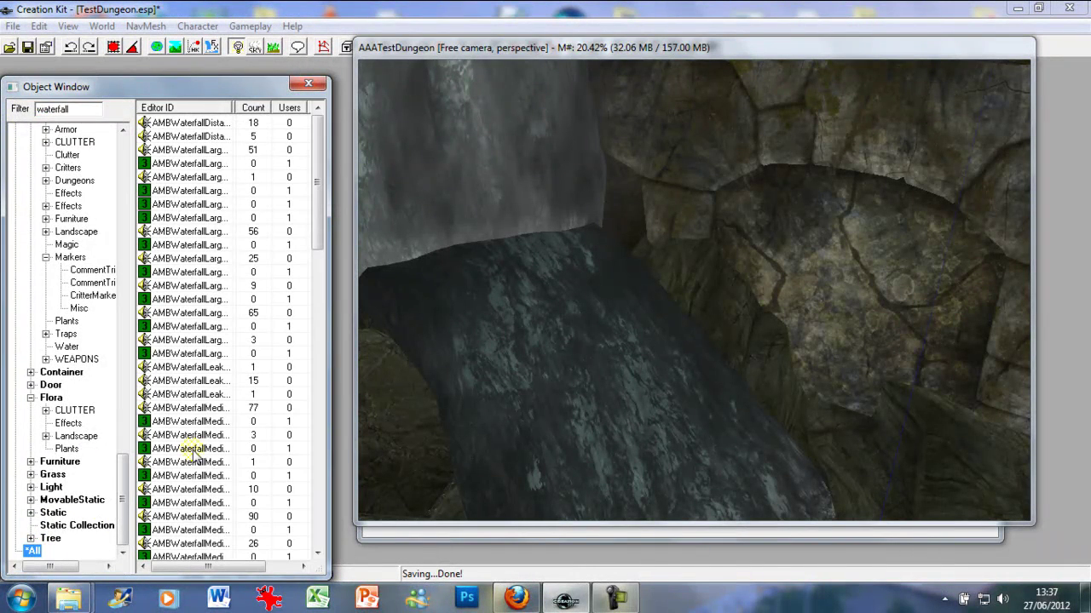
{"action": "scroll", "coordinate": [194, 456], "scroll_direction": "down", "scroll_amount": 15}
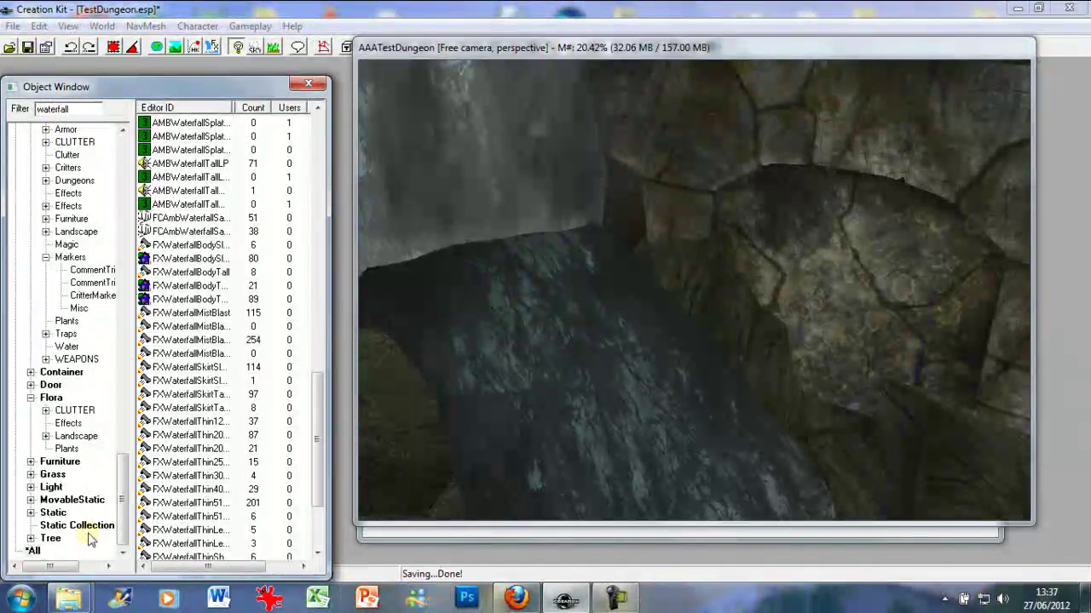
{"action": "scroll", "coordinate": [186, 435], "scroll_direction": "down", "scroll_amount": 2}
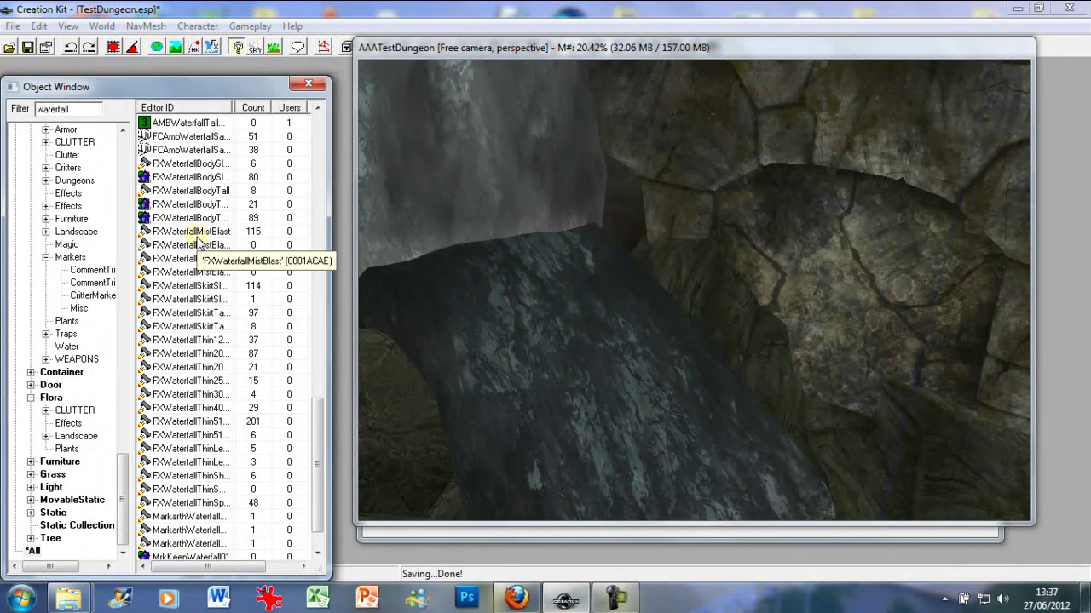
- Place FXWaterfallMistBlast where the upper waterfall meets the sloping one and toggle effect animation to check it
{"action": "left_click_drag", "start_coordinate": [193, 232], "coordinate": [255, 258]}
{"action": "left_click_drag", "start_coordinate": [476, 268], "coordinate": [475, 266]}
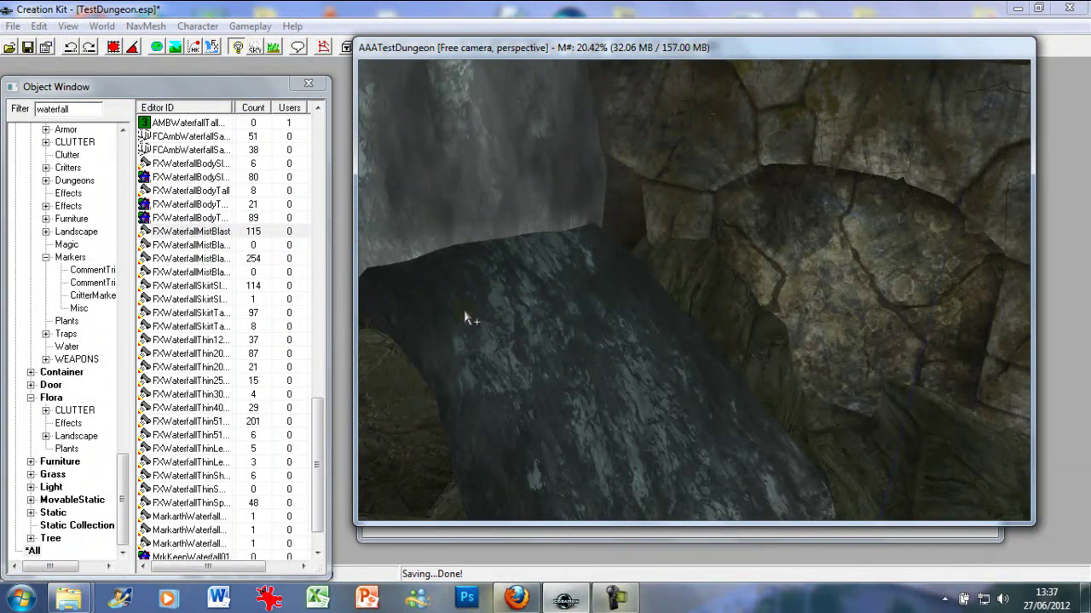
{"action": "left_click", "coordinate": [212, 47]}
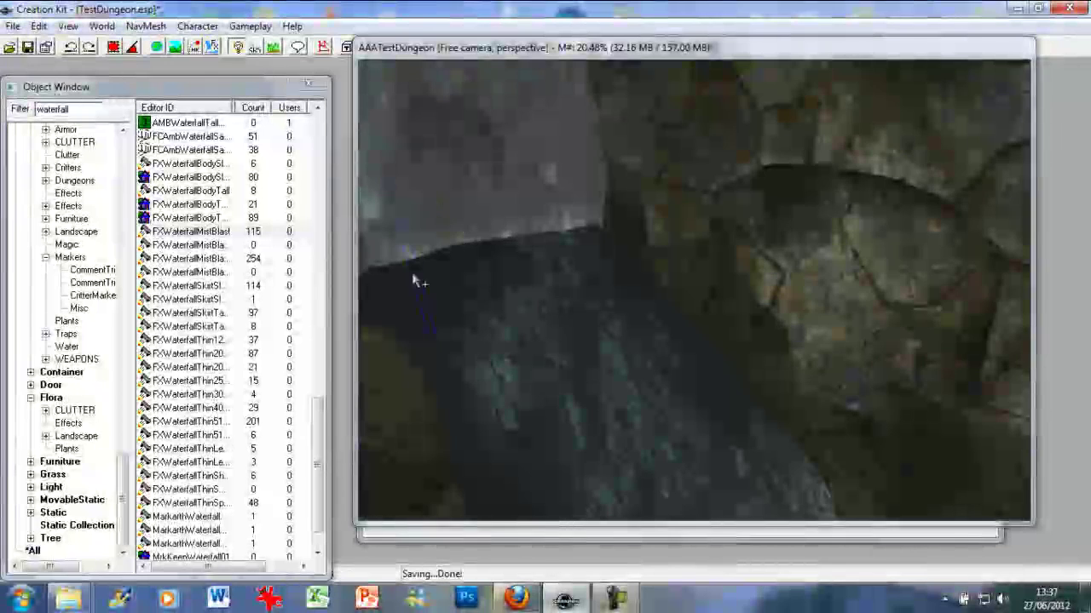
{"action": "left_click", "coordinate": [399, 48]}
{"action": "middle_click_drag", "start_coordinate": [401, 112], "coordinate": [496, 193]}
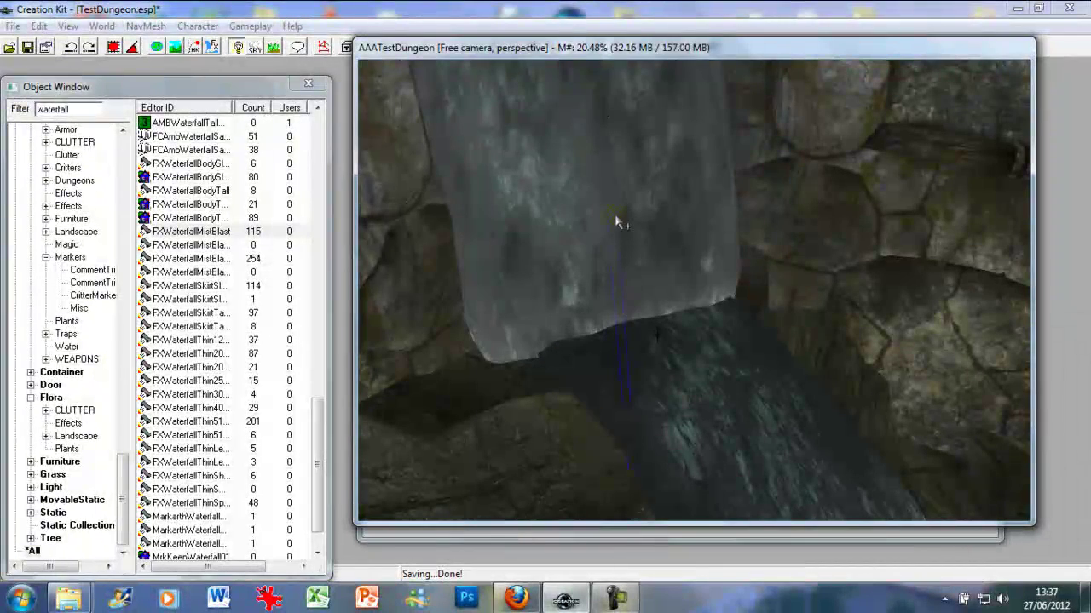
{"action": "middle_click_drag", "start_coordinate": [616, 217], "coordinate": [586, 243], "text": "shift"}
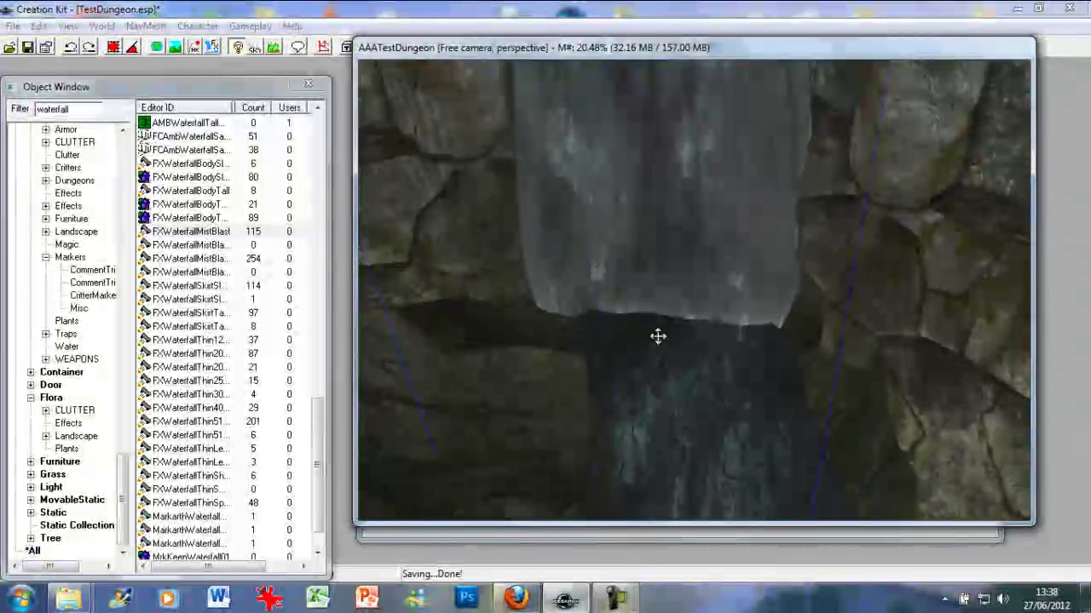
- Select the mist blast in the cell's object list and rotate it about its vertical axis between the two waterfalls
{"action": "left_click", "coordinate": [560, 537]}
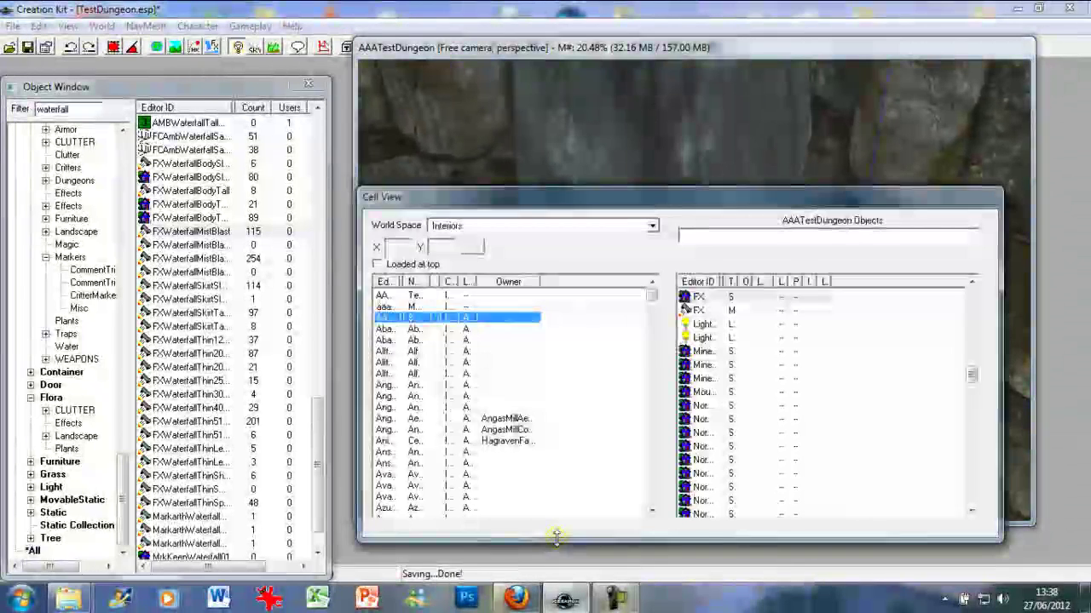
{"action": "left_click", "coordinate": [707, 378]}
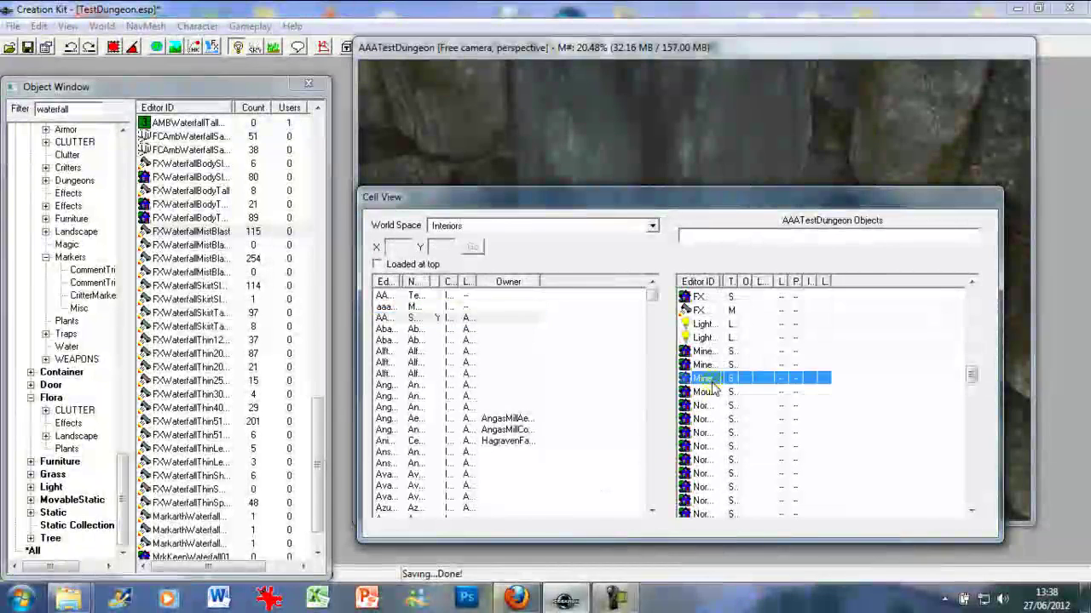
{"action": "left_click", "coordinate": [700, 312]}
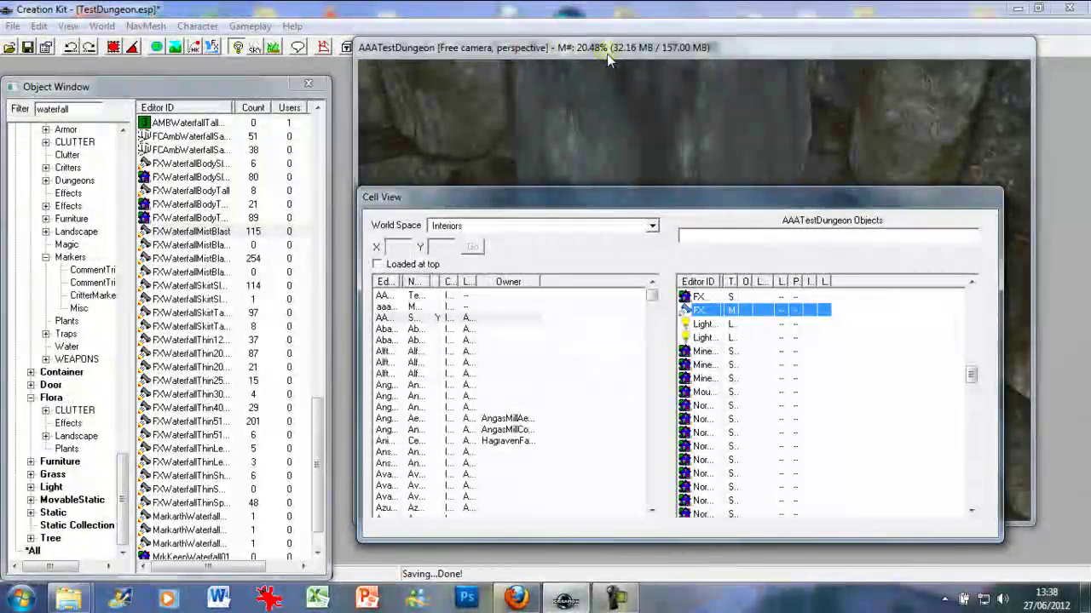
{"action": "left_click", "coordinate": [607, 54]}
{"action": "key", "text": "w"}
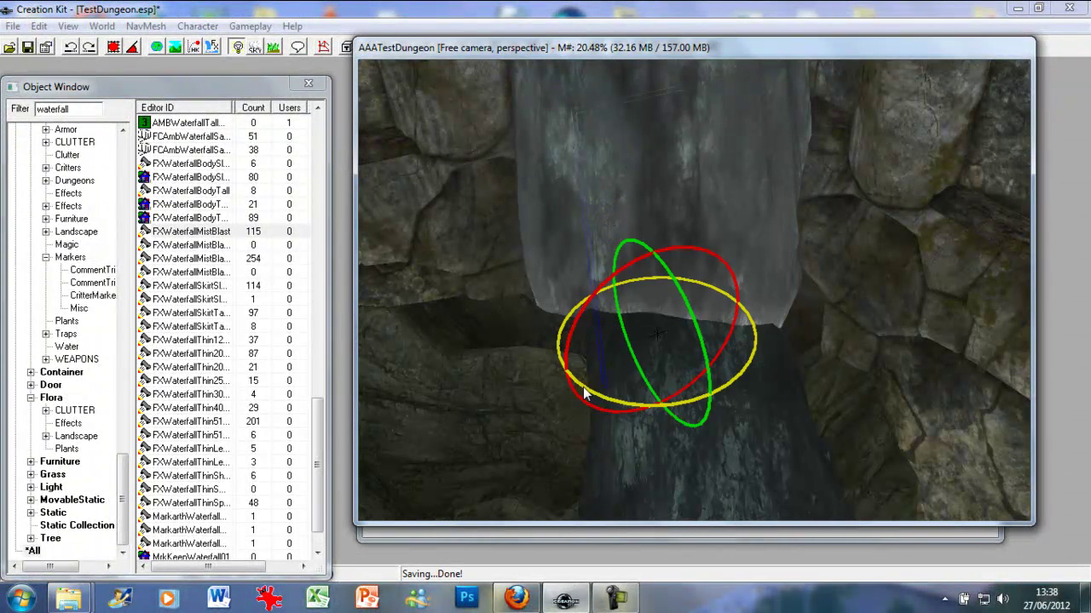
{"action": "left_click_drag", "start_coordinate": [584, 389], "coordinate": [593, 392]}
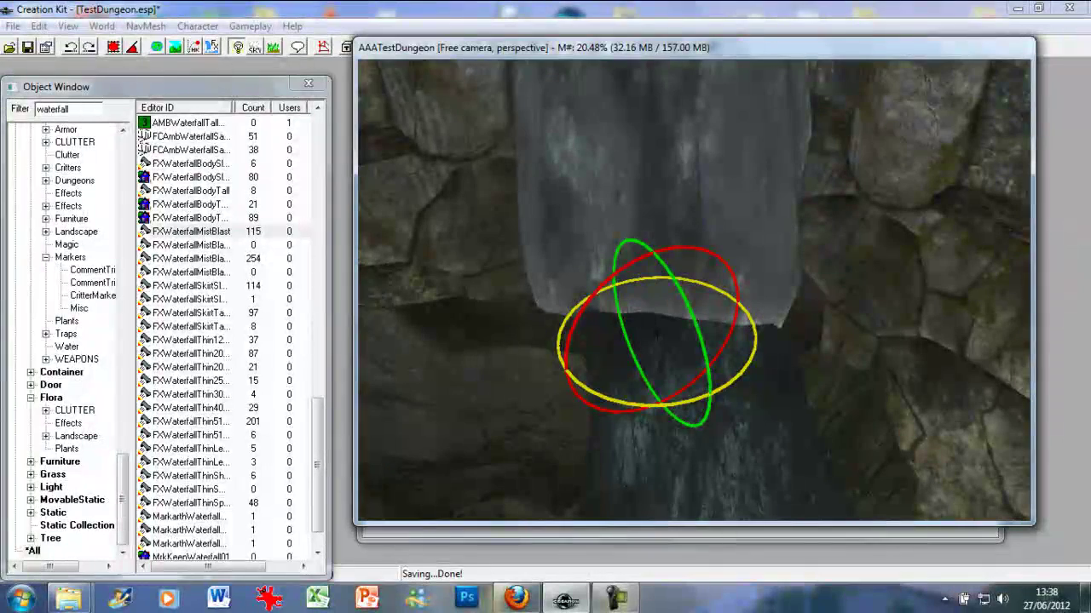
{"action": "key", "text": "w"}
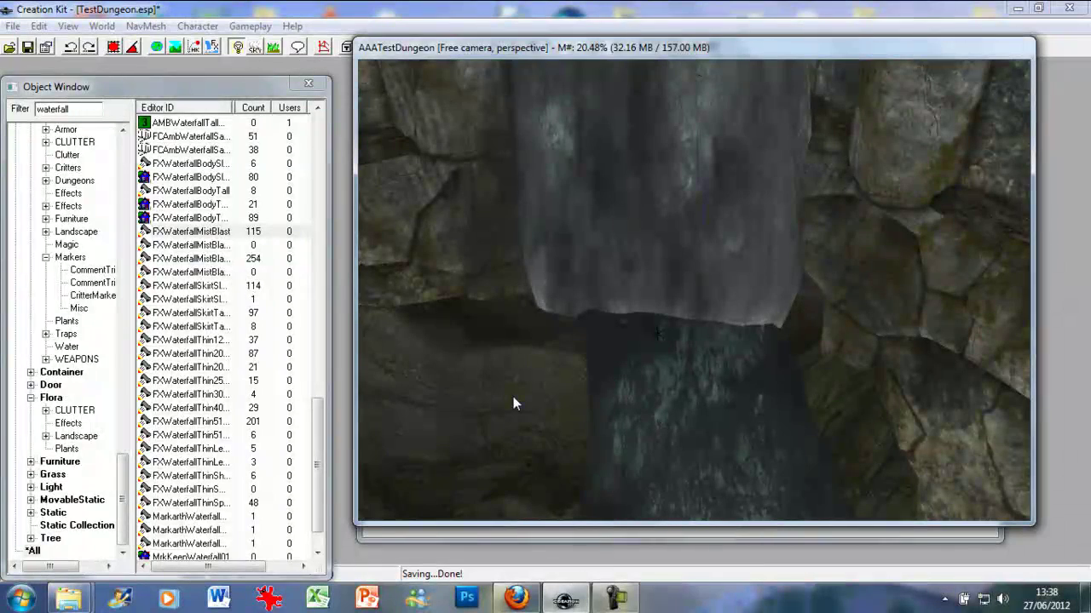
- Delete the mist blast effect from the AAATestDungeon cell
{"action": "left_click", "coordinate": [501, 537]}
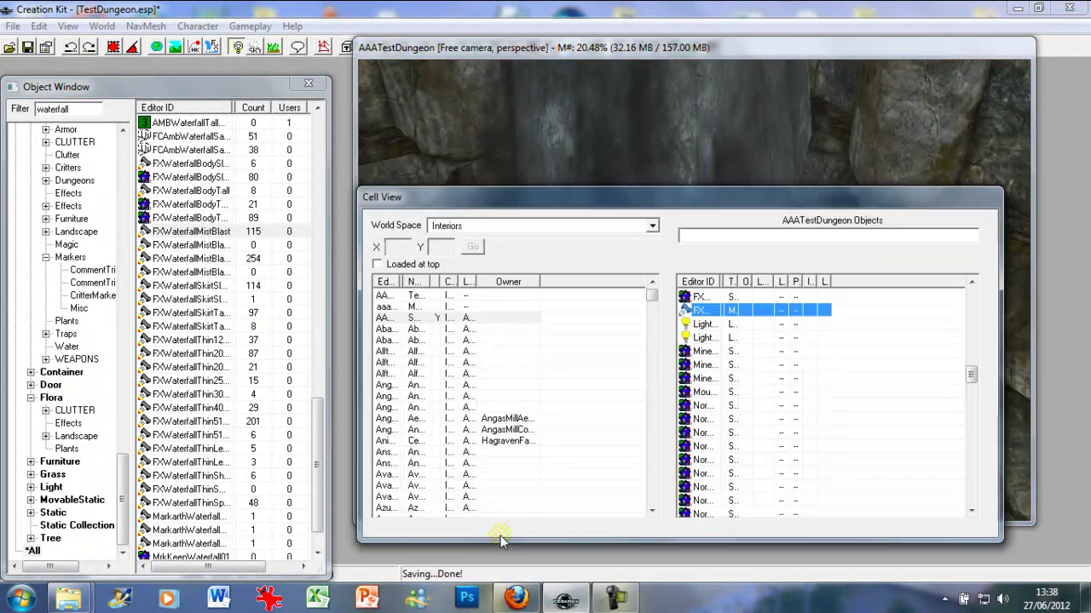
{"action": "key", "text": "Delete"}
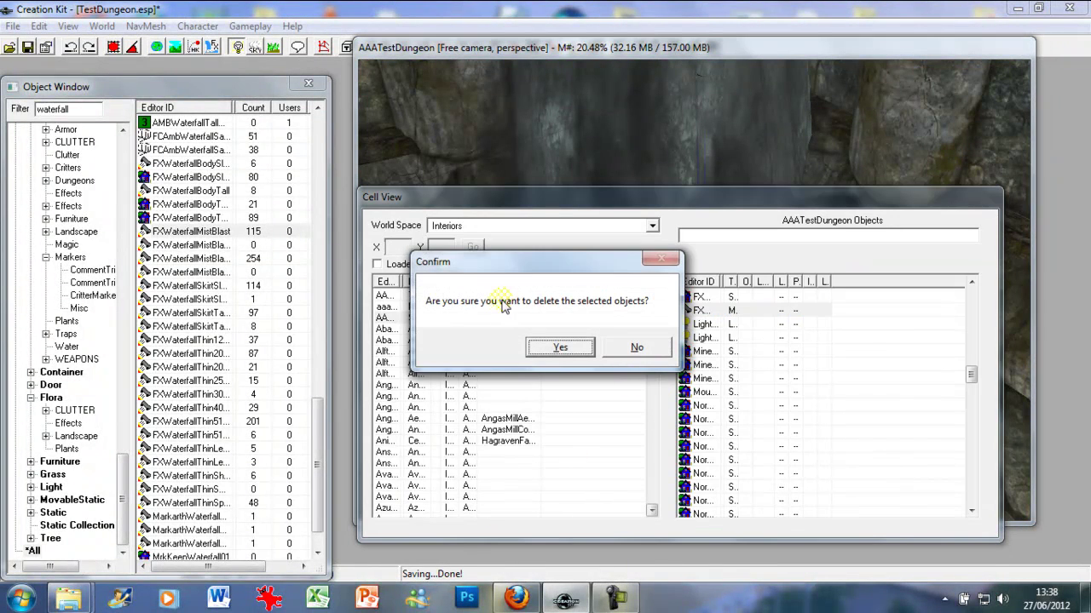
{"action": "left_click", "coordinate": [555, 345]}
- Preview FXWaterfallSkirtSlope and place it where the upper waterfall meets the sloping one
{"action": "left_click", "coordinate": [190, 82]}
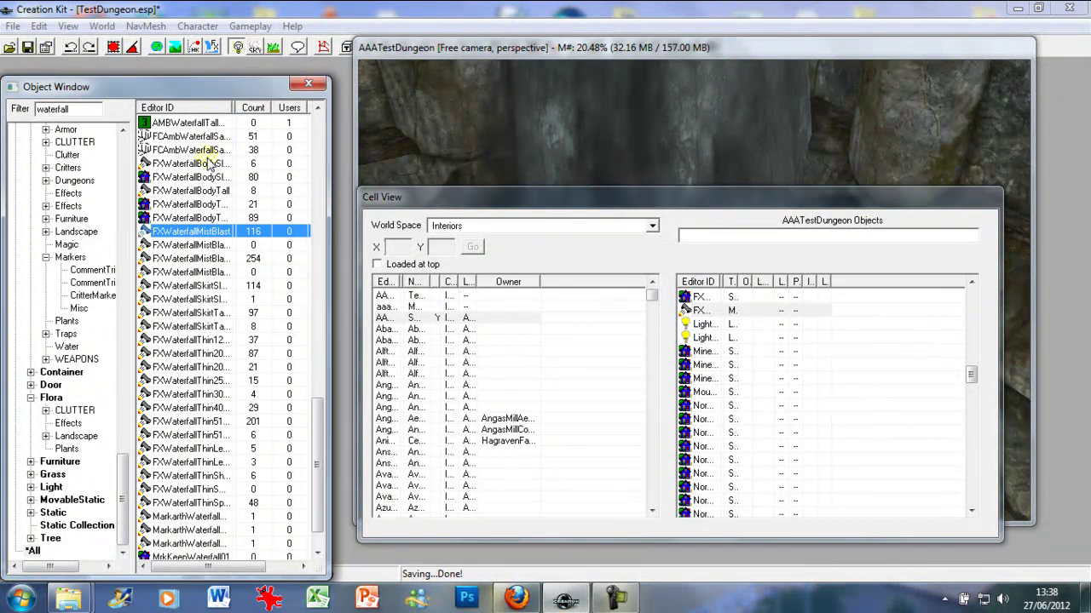
{"action": "left_click", "coordinate": [190, 288]}
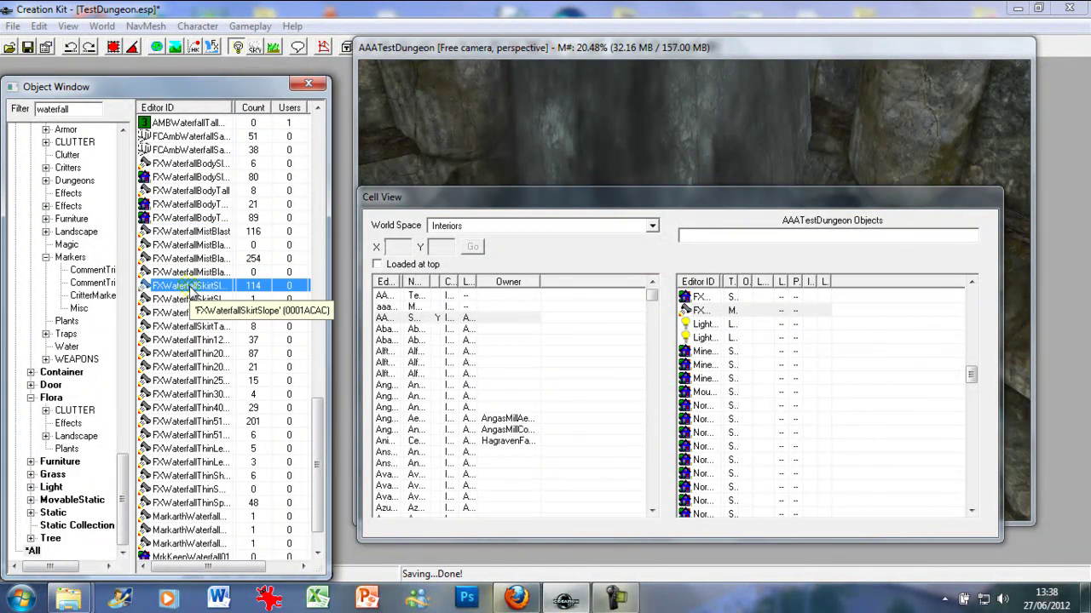
{"action": "right_click", "coordinate": [191, 290]}
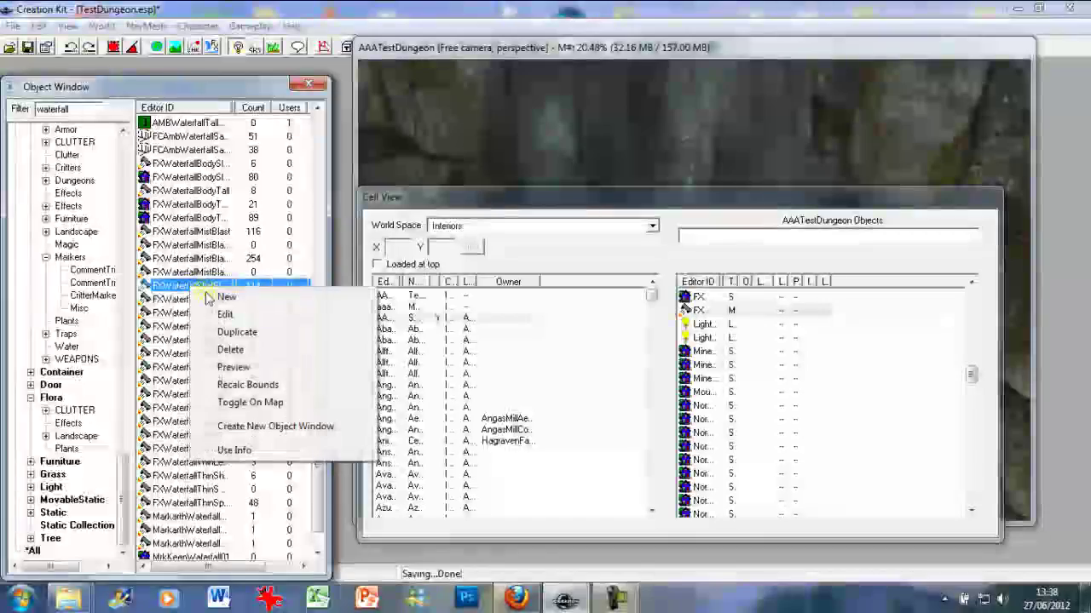
{"action": "left_click", "coordinate": [259, 369]}
{"action": "left_click", "coordinate": [520, 83]}
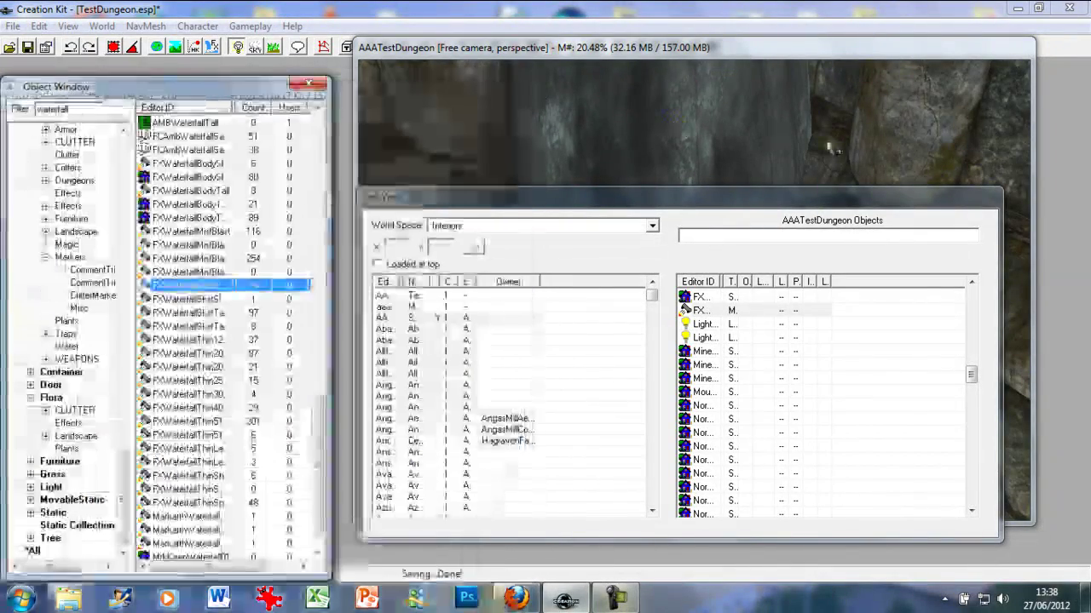
{"action": "left_click", "coordinate": [740, 51]}
{"action": "left_click_drag", "start_coordinate": [182, 298], "coordinate": [663, 334]}
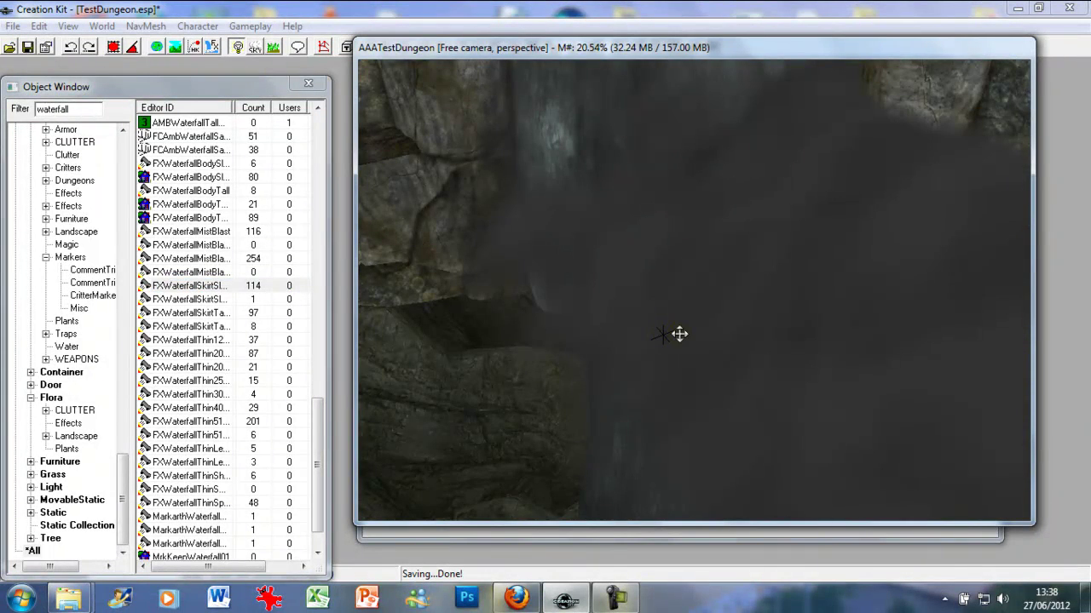
- Move the FXWaterfallSkirtSlope effect up to the top of the upper waterfall and toggle effect animation to check it
{"action": "scroll", "coordinate": [679, 334], "scroll_direction": "down", "scroll_amount": 3}
{"action": "mouse_move", "coordinate": [746, 325]}
{"action": "middle_mouse_down", "text": "shift"}
{"action": "mouse_move", "coordinate": [796, 290]}
{"action": "mouse_move", "coordinate": [757, 290]}
{"action": "middle_mouse_up", "text": "shift"}
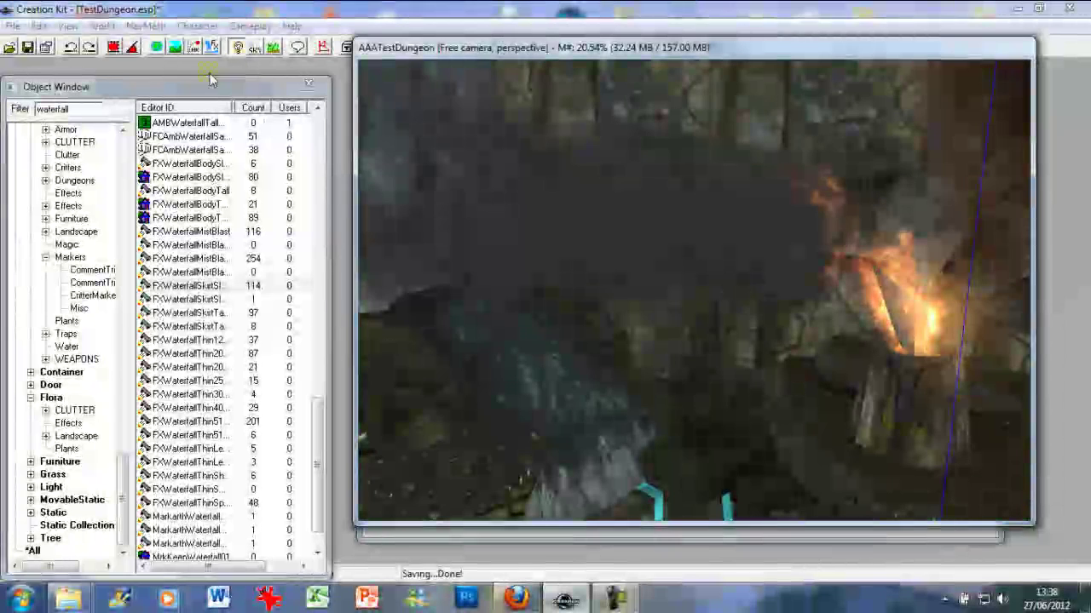
{"action": "left_click", "coordinate": [211, 47]}
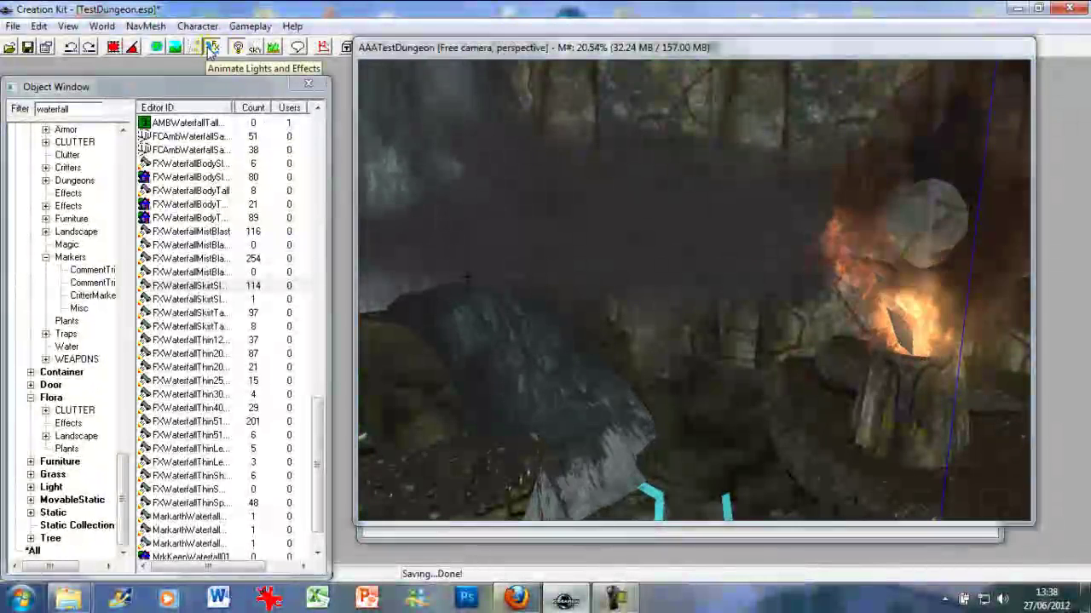
{"action": "left_click", "coordinate": [490, 53]}
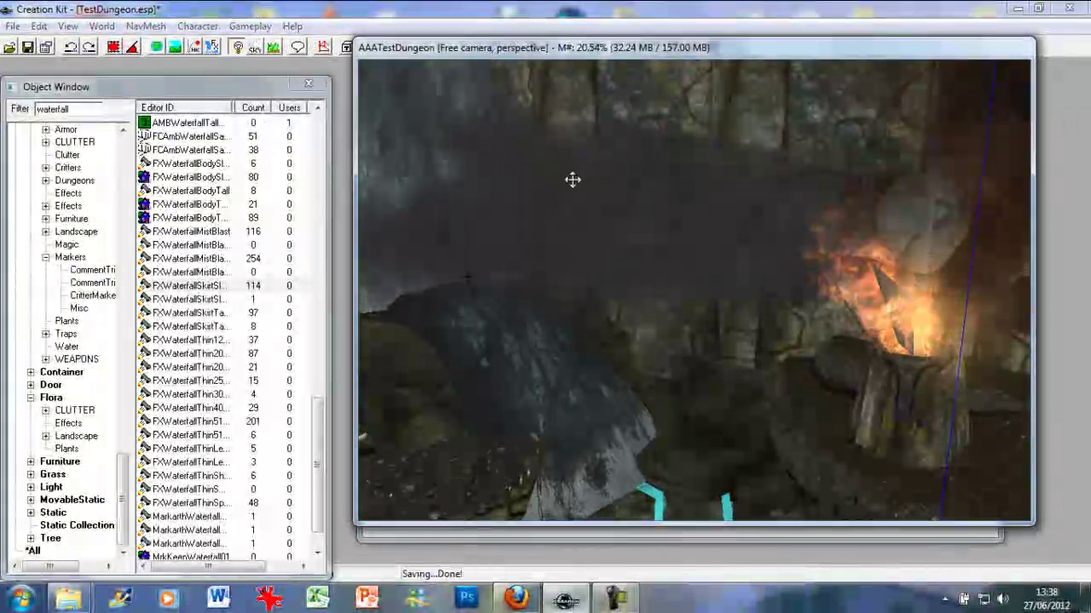
{"action": "middle_click_drag", "start_coordinate": [572, 180], "coordinate": [657, 352]}
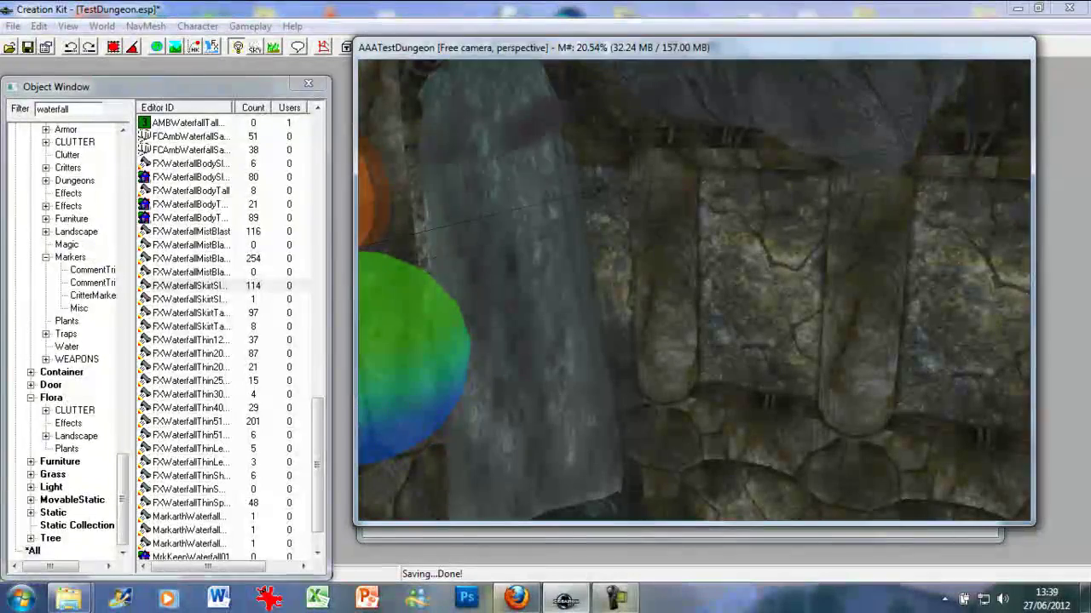
{"action": "middle_click_drag", "start_coordinate": [697, 288], "coordinate": [710, 305]}
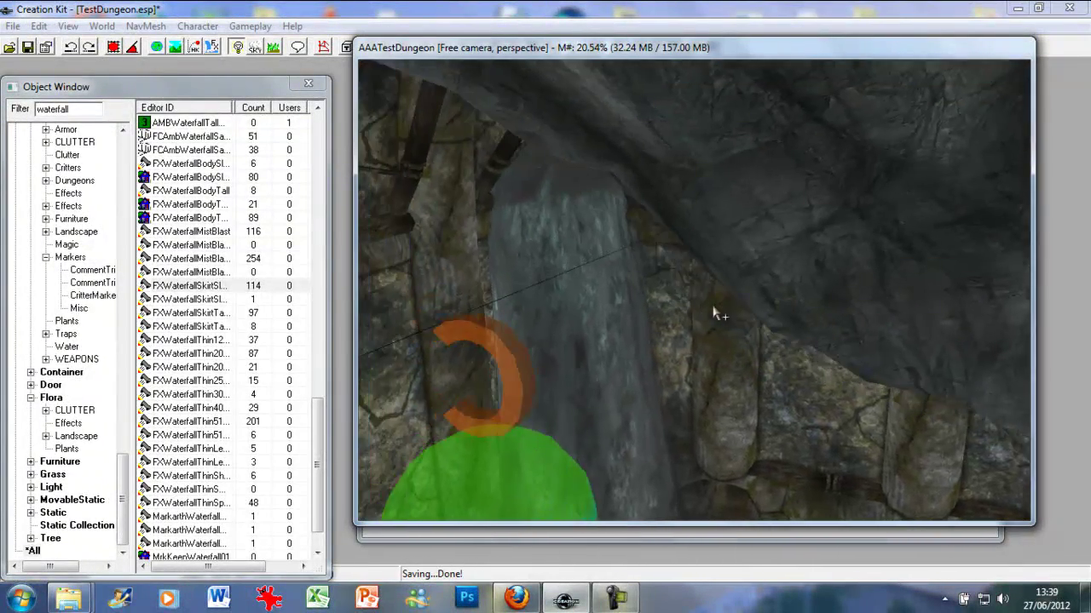
{"action": "scroll", "coordinate": [708, 301], "scroll_direction": "up", "scroll_amount": 5}
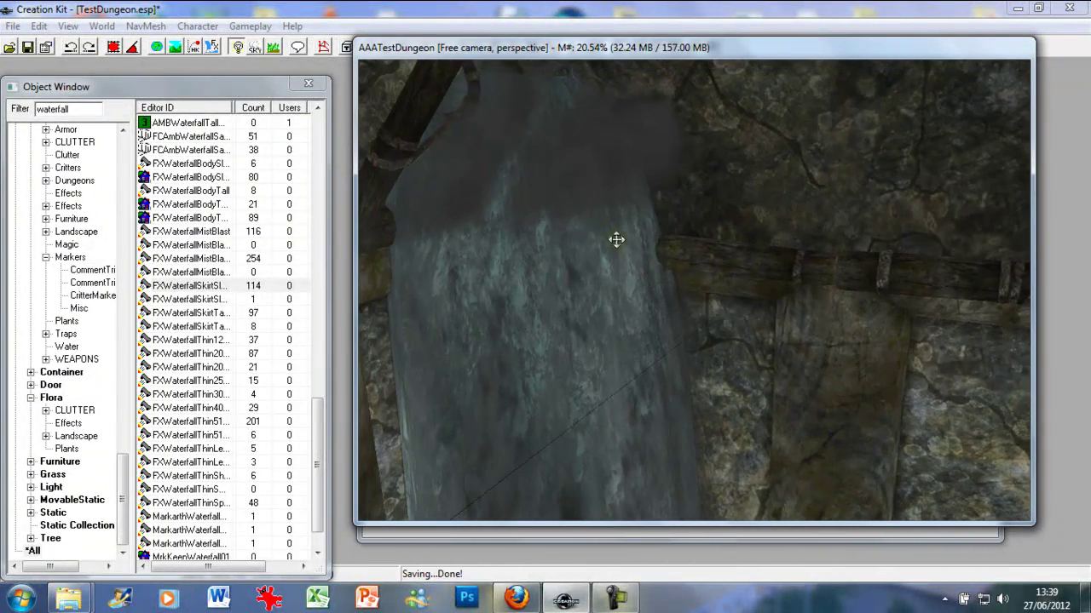
{"action": "left_click", "coordinate": [212, 48]}
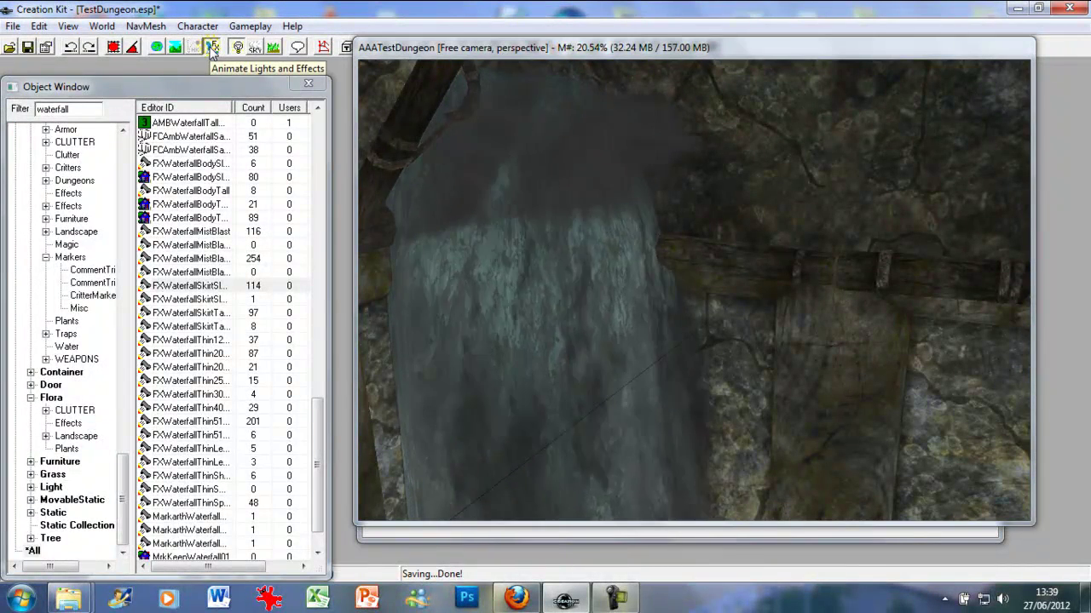
{"action": "left_click", "coordinate": [211, 49]}
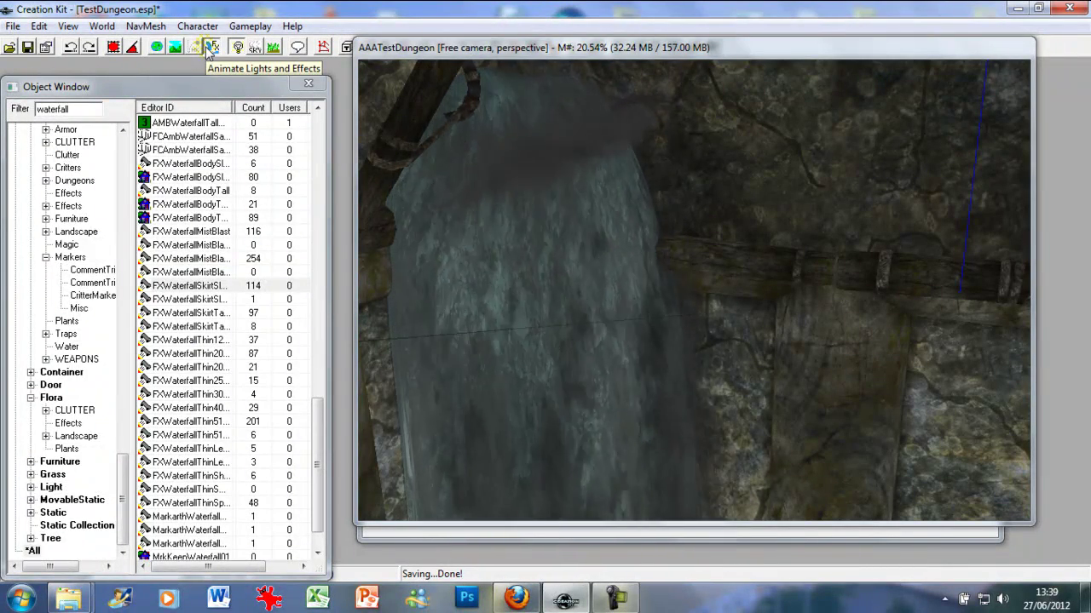
- Fine-tune the position of the skirt slope effect over the top edge of the upper waterfall
{"action": "middle_click_drag", "start_coordinate": [433, 138], "coordinate": [445, 181]}
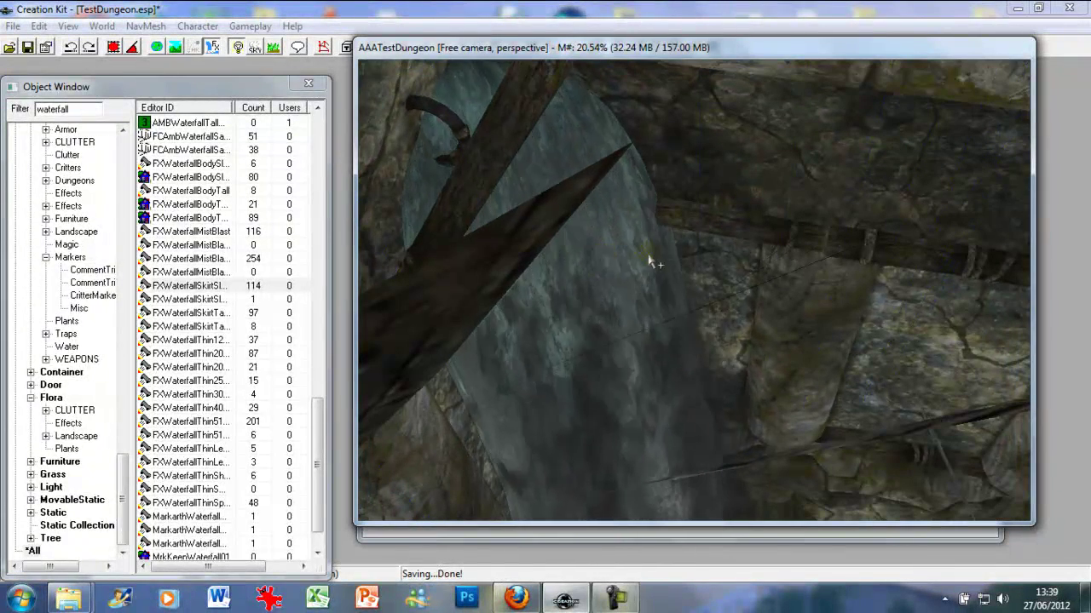
{"action": "middle_click_drag", "start_coordinate": [697, 311], "coordinate": [728, 302]}
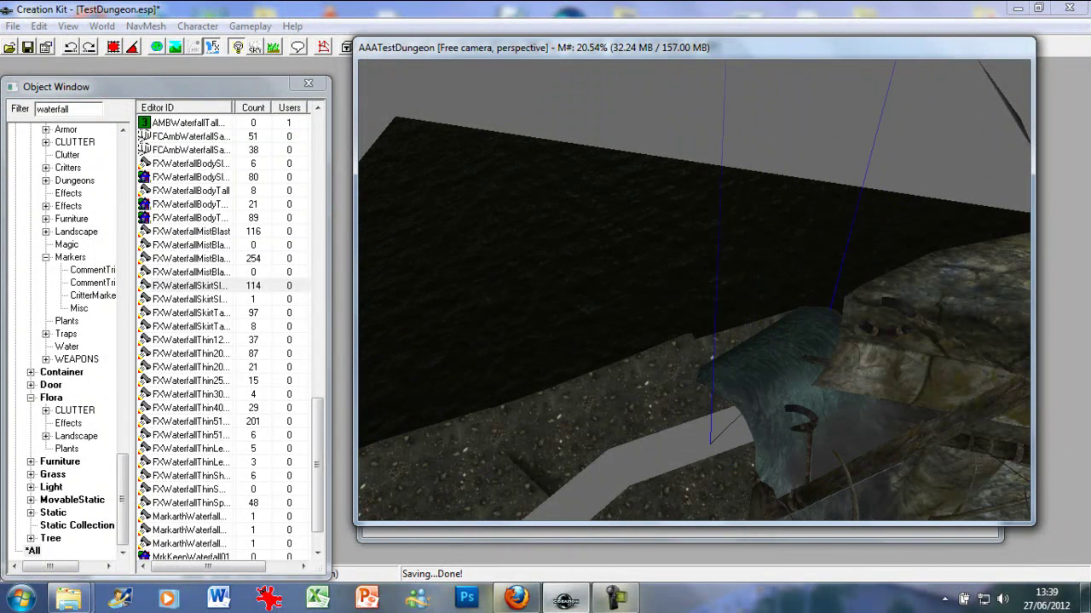
{"action": "middle_click_drag", "start_coordinate": [891, 456], "coordinate": [841, 395], "text": "shift"}
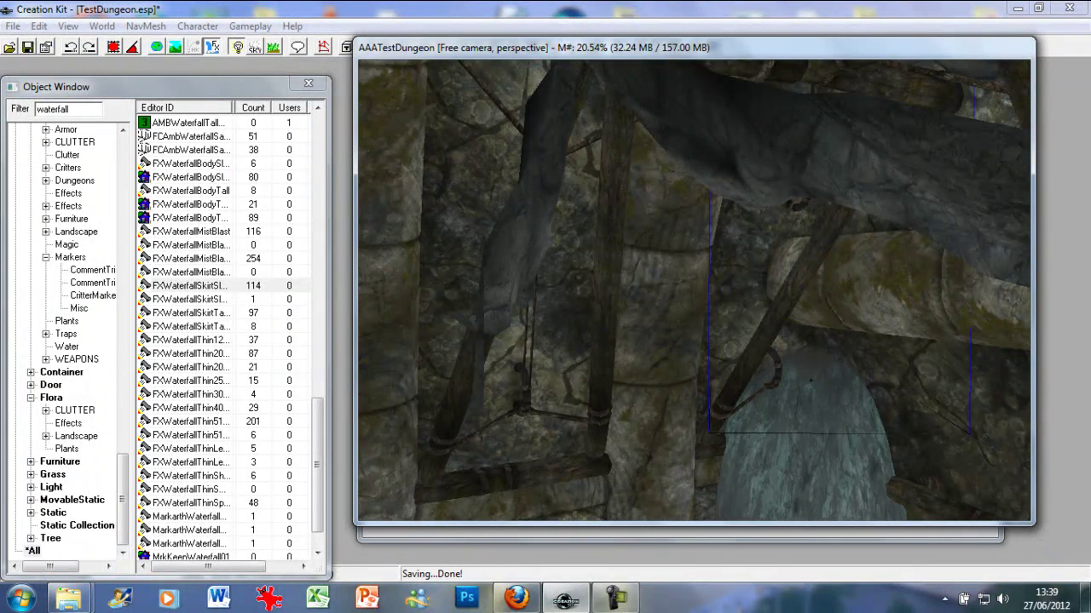
{"action": "left_click_drag", "start_coordinate": [810, 388], "coordinate": [805, 396]}
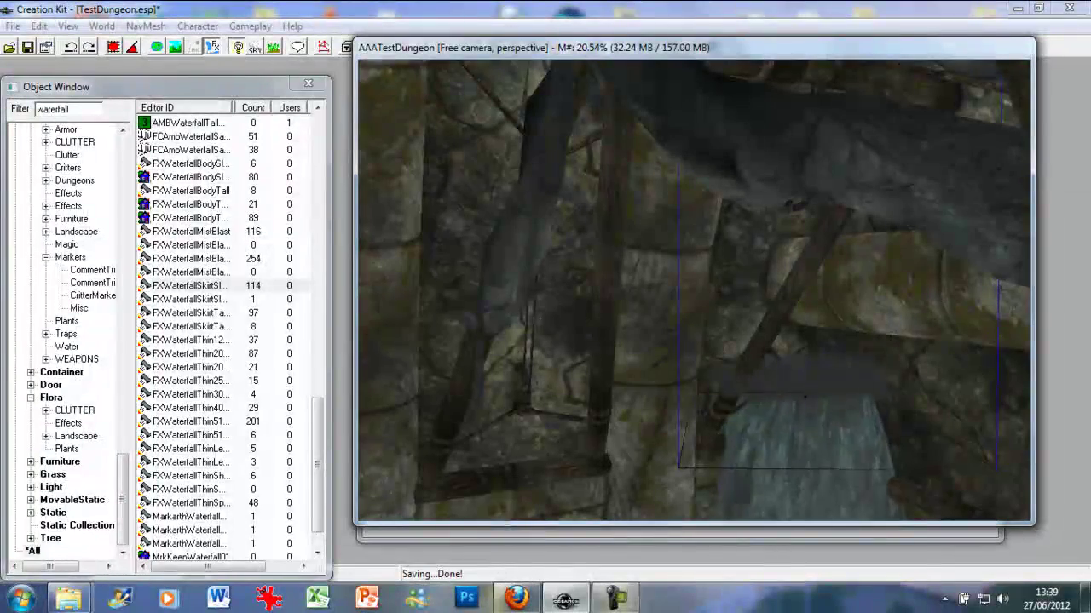
{"action": "middle_click_drag", "start_coordinate": [808, 389], "coordinate": [805, 323], "text": "shift"}
{"action": "left_click_drag", "start_coordinate": [811, 338], "coordinate": [808, 375]}
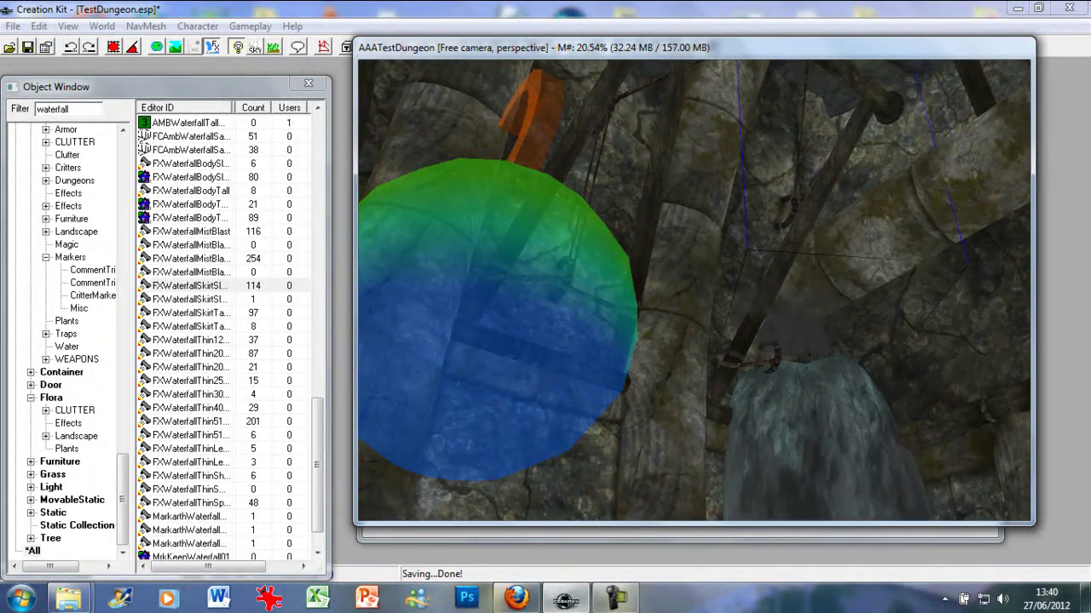
{"action": "mouse_move", "coordinate": [795, 349]}
{"action": "middle_mouse_down"}
{"action": "mouse_move", "coordinate": [796, 378]}
{"action": "mouse_move", "coordinate": [796, 349]}
{"action": "middle_mouse_up"}
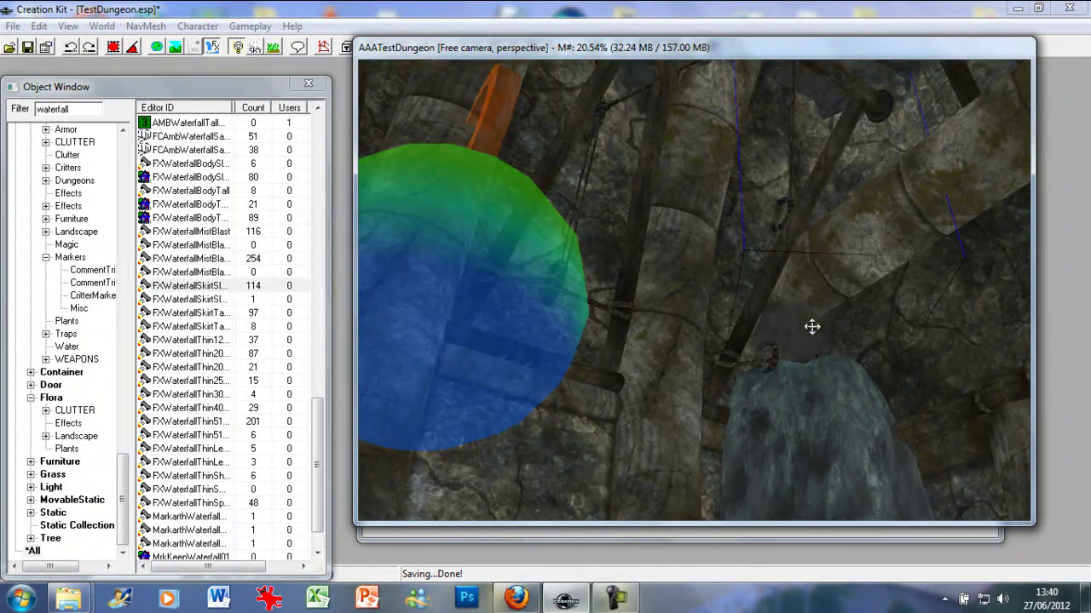
- Look through the filtered waterfall objects and preview FXWaterfallThinSpray2048
{"action": "left_click", "coordinate": [213, 367]}
{"action": "scroll", "coordinate": [208, 380], "scroll_direction": "down", "scroll_amount": 1}
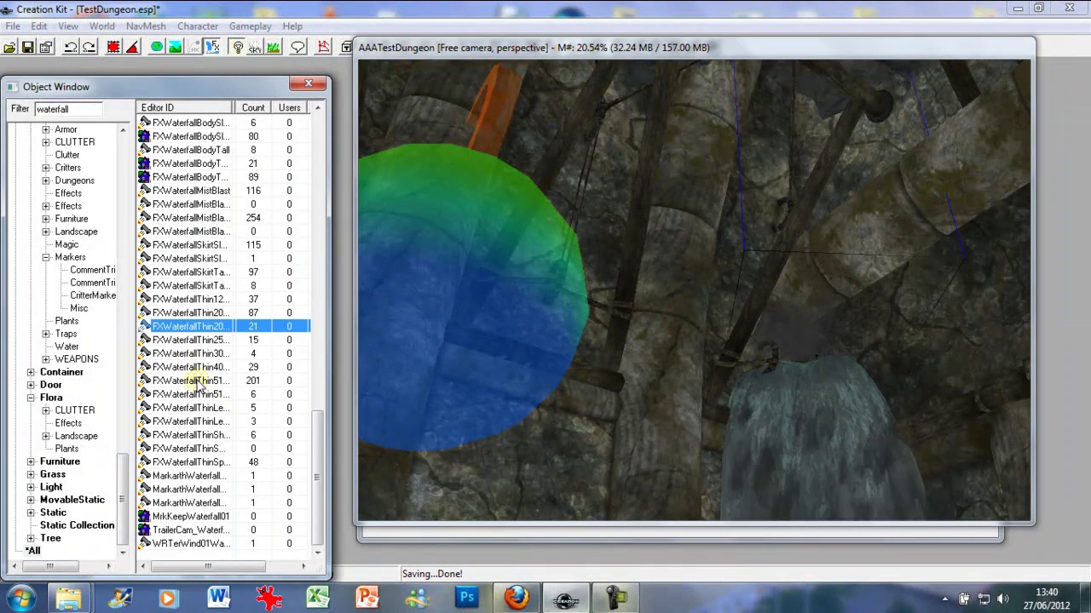
{"action": "scroll", "coordinate": [213, 417], "scroll_direction": "up", "scroll_amount": 5}
{"action": "scroll", "coordinate": [216, 422], "scroll_direction": "up", "scroll_amount": 1}
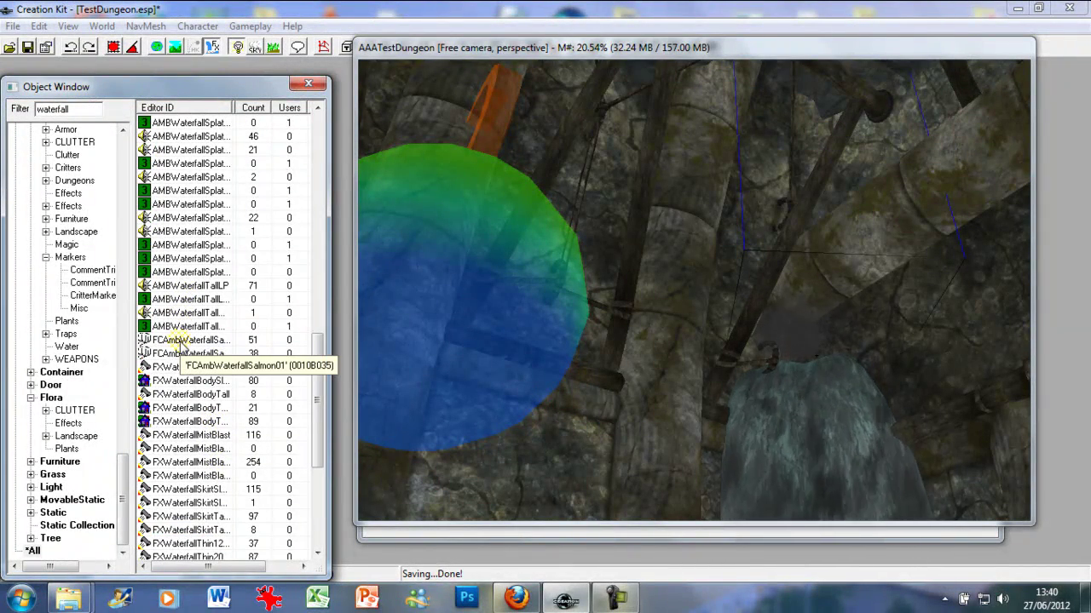
{"action": "scroll", "coordinate": [179, 460], "scroll_direction": "down", "scroll_amount": 5}
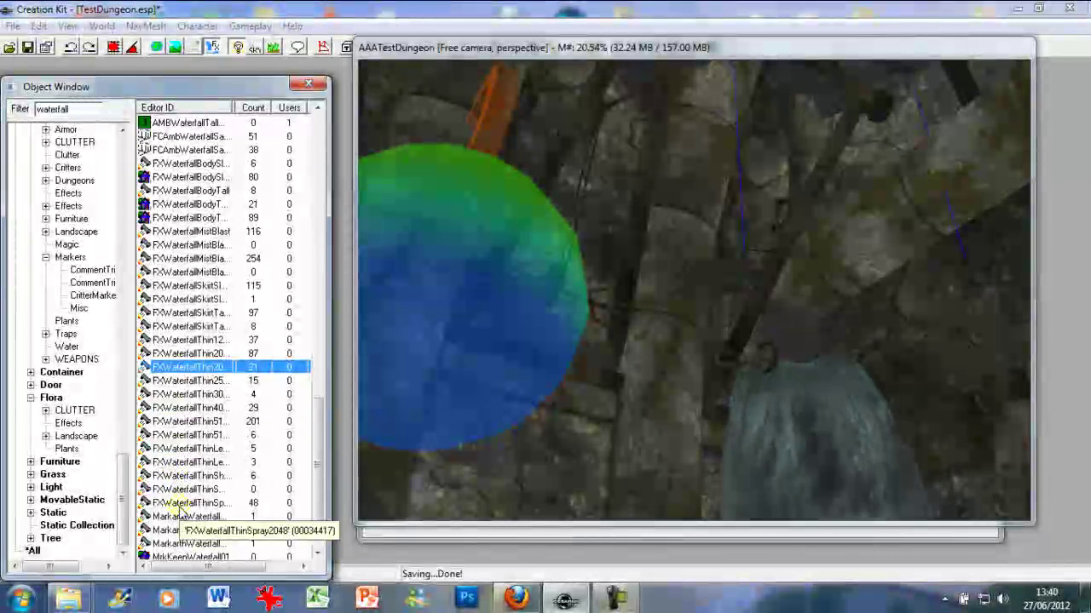
{"action": "right_click", "coordinate": [179, 506]}
{"action": "left_click", "coordinate": [225, 491]}
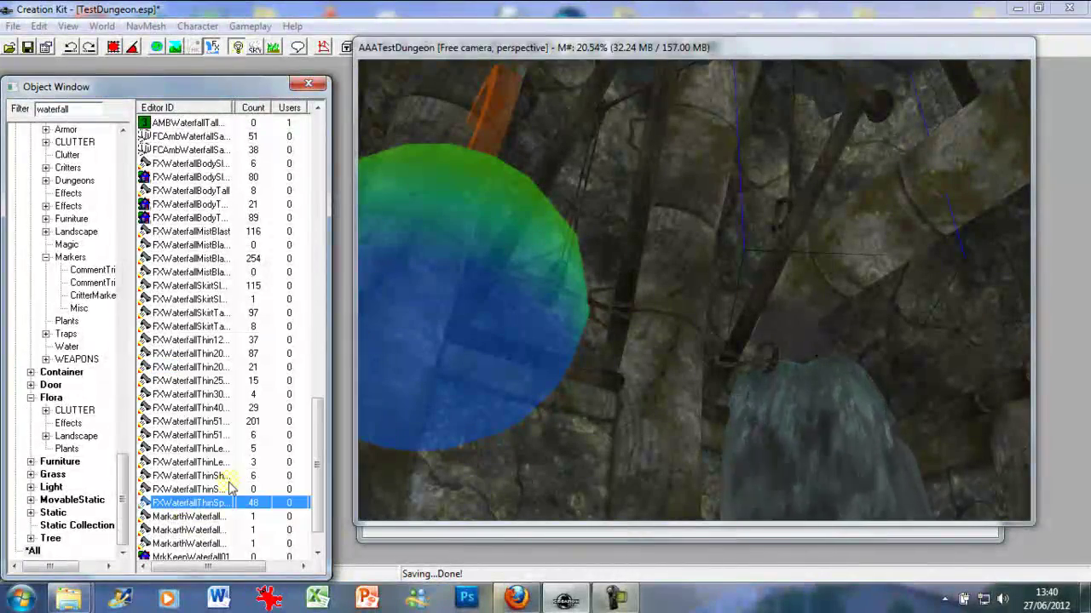
- Place FXWaterfallThinSpray2048 in the cell near the base of the sloping waterfall
{"action": "left_click", "coordinate": [684, 205]}
{"action": "middle_click_drag", "start_coordinate": [710, 301], "coordinate": [671, 242], "text": "shift"}
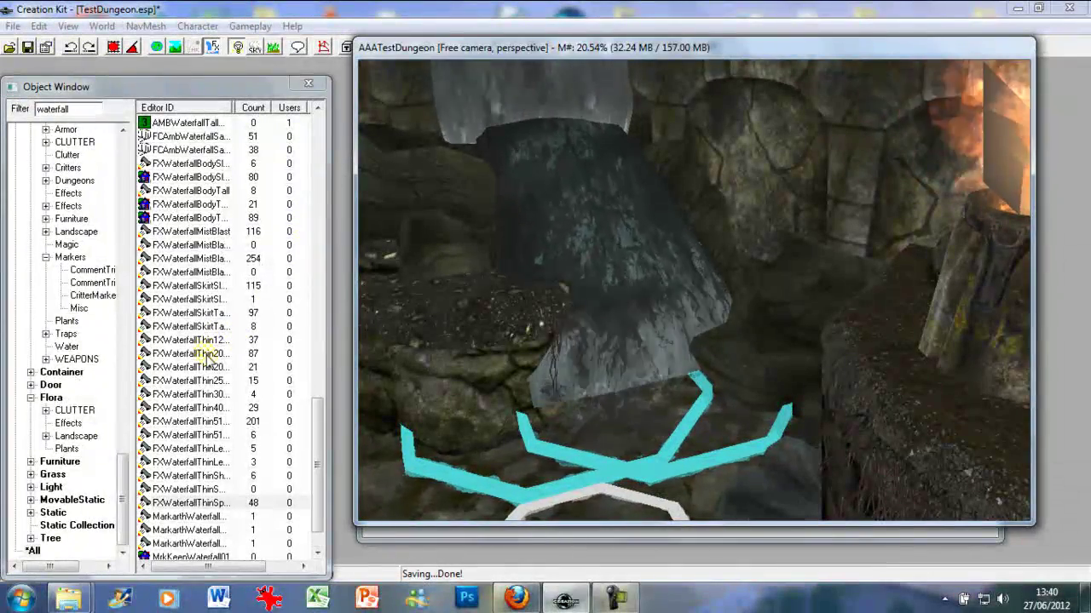
{"action": "left_click_drag", "start_coordinate": [177, 504], "coordinate": [613, 407]}
{"action": "scroll", "coordinate": [629, 407], "scroll_direction": "down", "scroll_amount": 3}
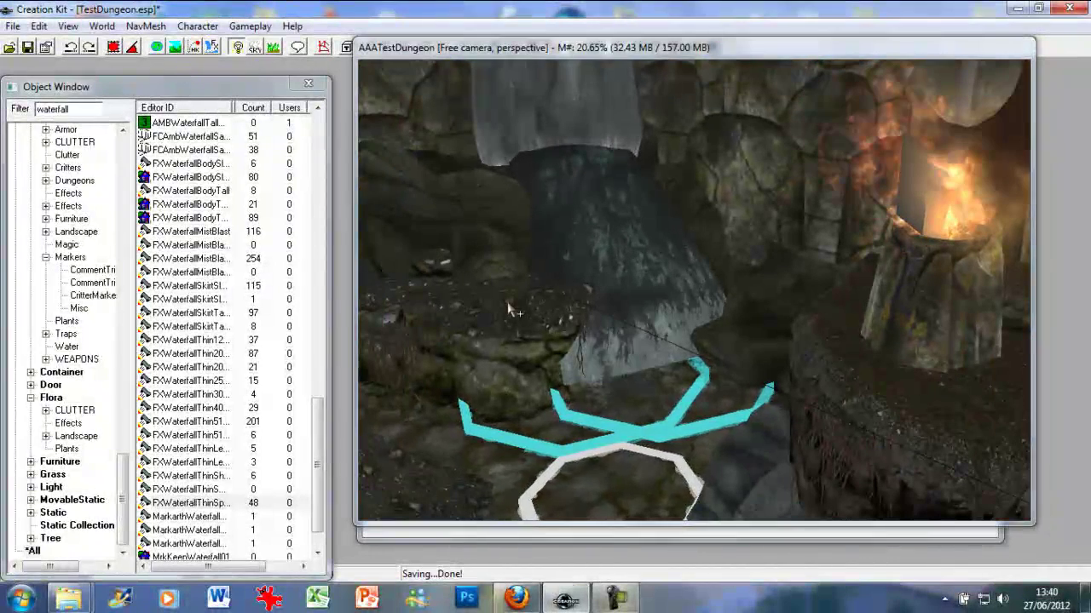
- Locate and select FXWaterfallThinSpray2048 in the AAATestDungeon cell's object list
{"action": "scroll", "coordinate": [650, 302], "scroll_direction": "down", "scroll_amount": 5}
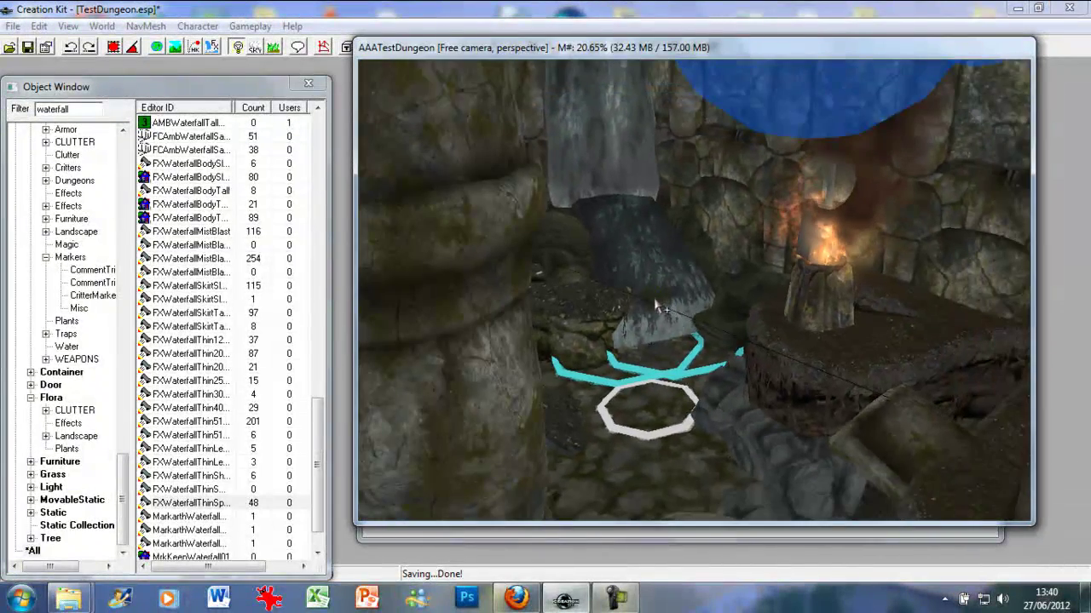
{"action": "middle_click_drag", "start_coordinate": [656, 305], "coordinate": [472, 308]}
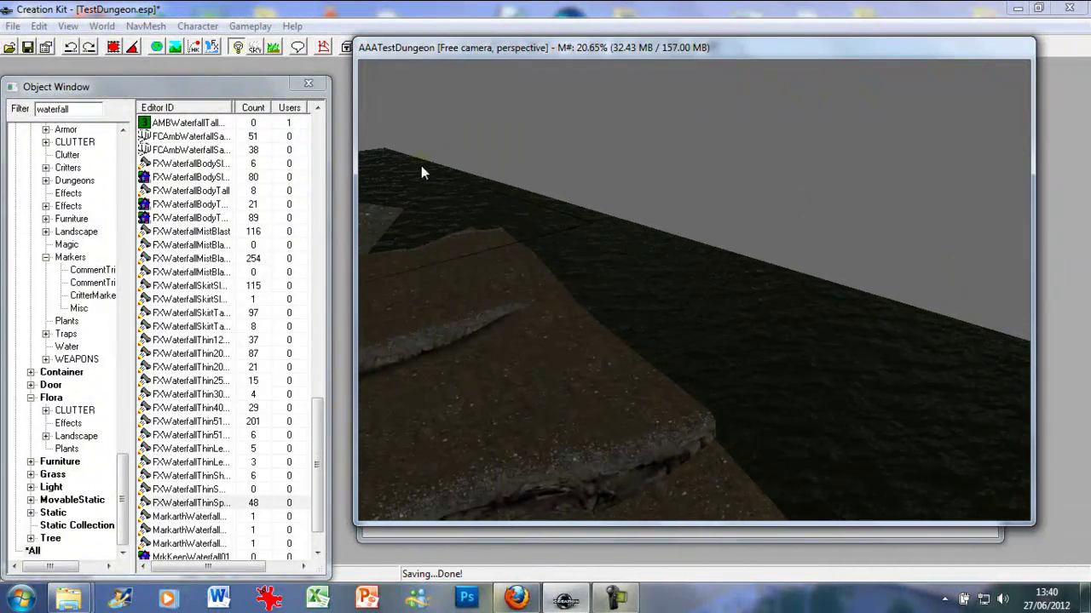
{"action": "middle_click_drag", "start_coordinate": [546, 213], "coordinate": [673, 214], "text": "shift"}
{"action": "scroll", "coordinate": [594, 228], "scroll_direction": "up", "scroll_amount": 1}
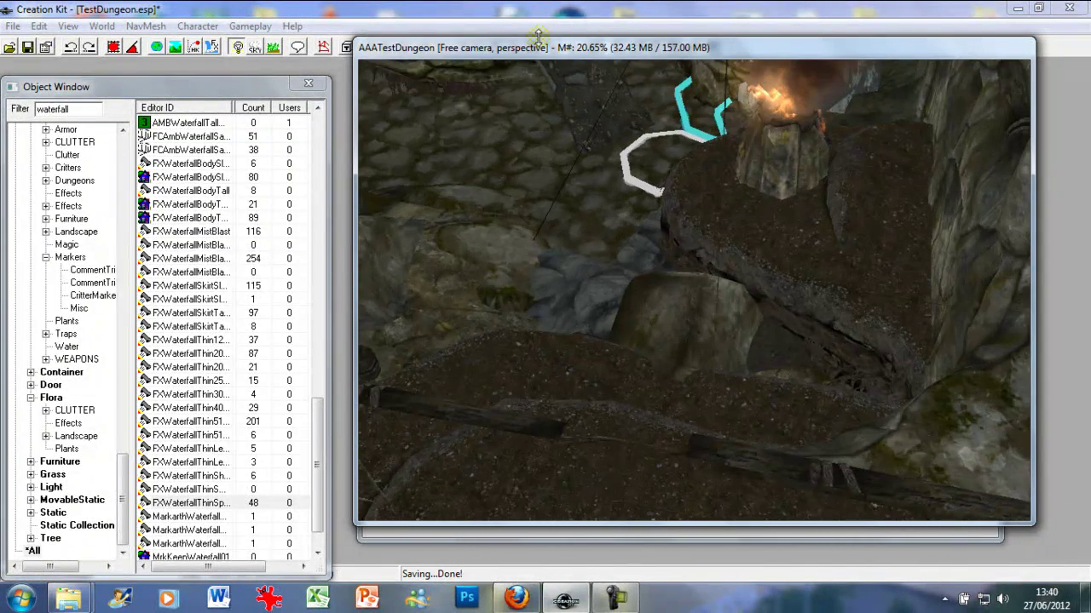
{"action": "left_click_drag", "start_coordinate": [537, 41], "coordinate": [268, 76]}
{"action": "left_click", "coordinate": [840, 198]}
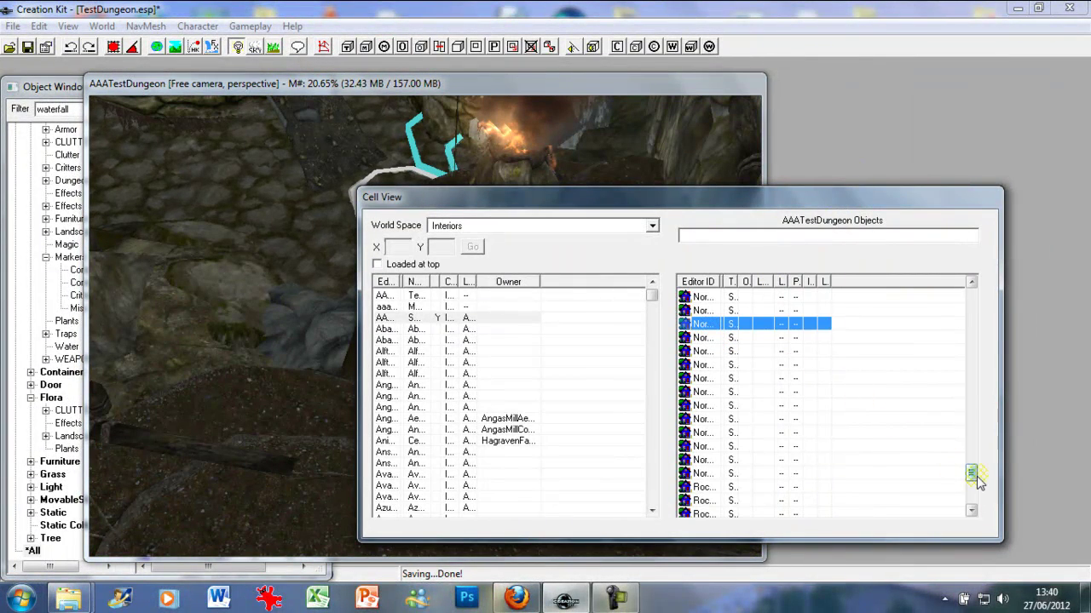
{"action": "left_click_drag", "start_coordinate": [977, 481], "coordinate": [979, 360]}
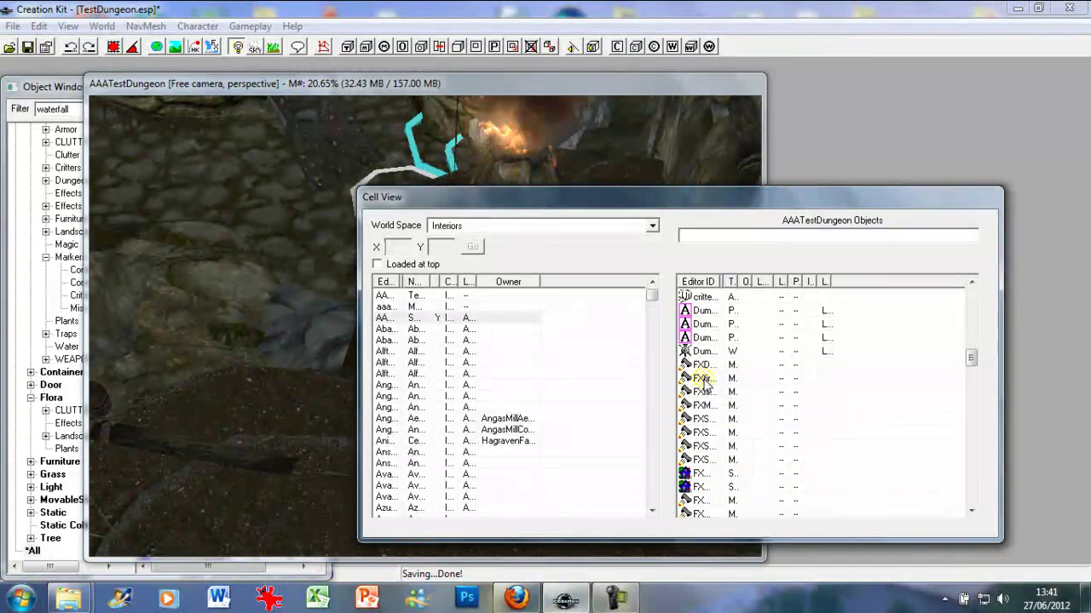
{"action": "scroll", "coordinate": [704, 381], "scroll_direction": "down", "scroll_amount": 2}
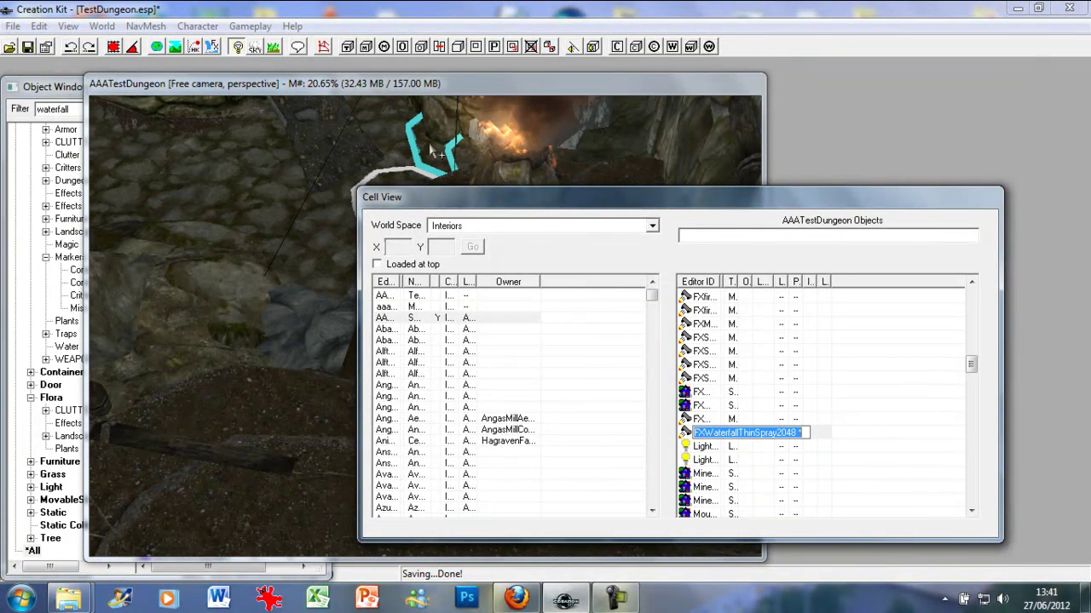
{"action": "left_click", "coordinate": [703, 432]}
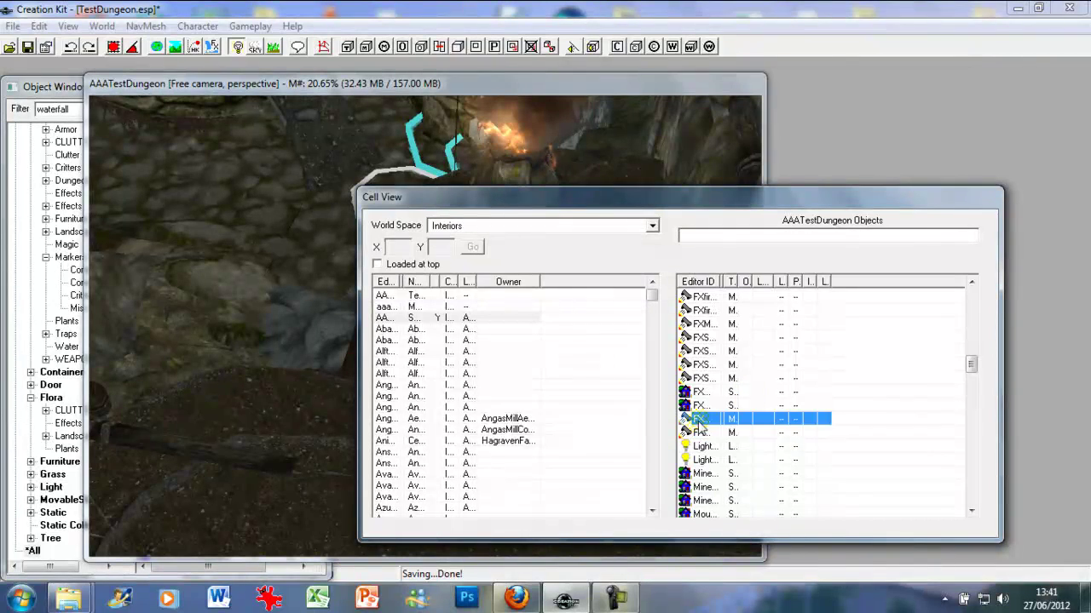
{"action": "left_click", "coordinate": [395, 84]}
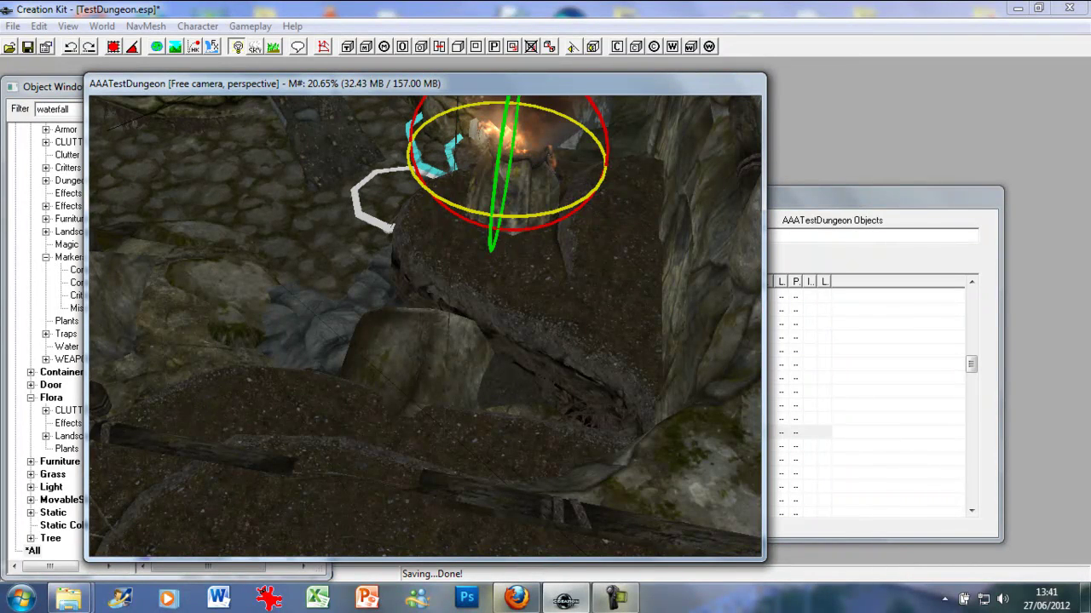
- Move the thin spray effect to where the sloping waterfall meets the floor and turn on effect animation
{"action": "key", "text": "w"}
{"action": "key", "text": "Caps_Lock"}
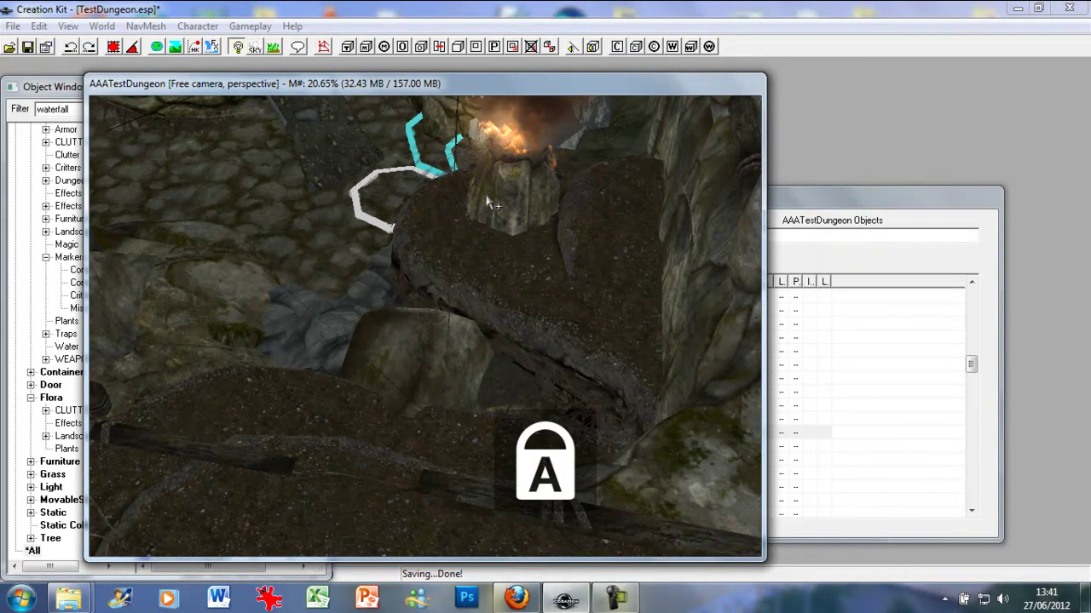
{"action": "key", "text": "Caps_Lock"}
{"action": "mouse_move", "coordinate": [487, 202]}
{"action": "middle_mouse_down", "text": "shift"}
{"action": "mouse_move", "coordinate": [559, 226]}
{"action": "mouse_move", "coordinate": [555, 170]}
{"action": "mouse_move", "coordinate": [565, 156]}
{"action": "mouse_move", "coordinate": [553, 189]}
{"action": "middle_mouse_up", "text": "shift"}
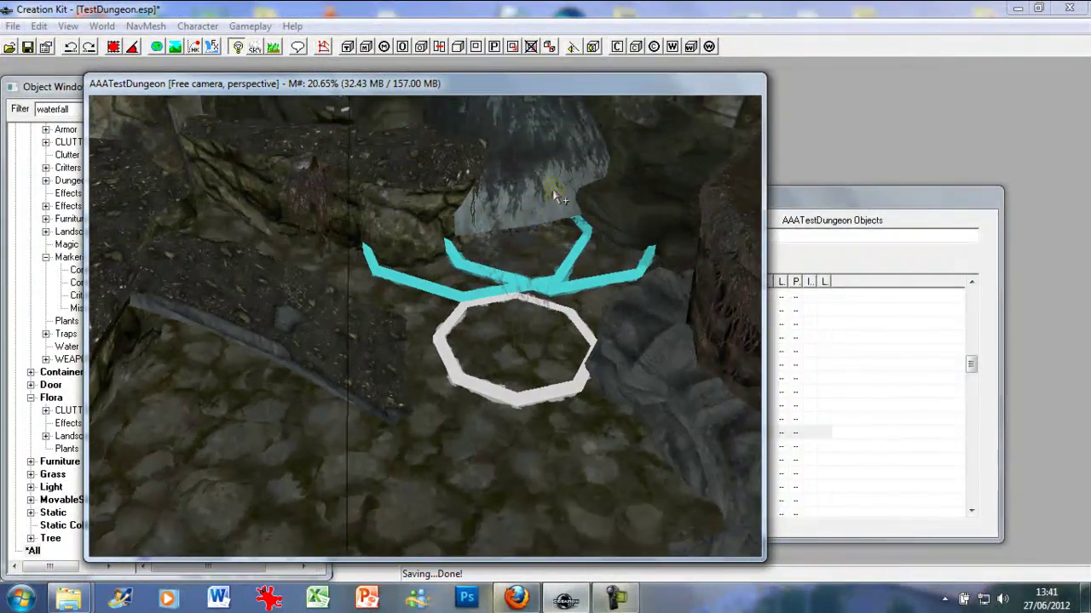
{"action": "scroll", "coordinate": [553, 189], "scroll_direction": "up", "scroll_amount": 3}
{"action": "left_click", "coordinate": [213, 50]}
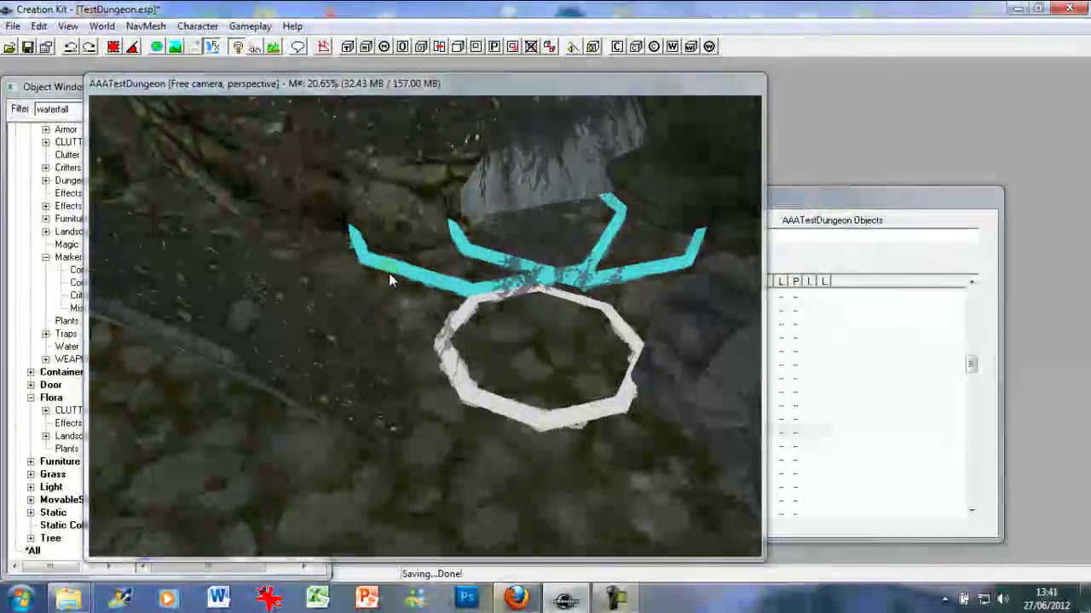
{"action": "mouse_move", "coordinate": [395, 286]}
{"action": "middle_mouse_down", "text": "shift"}
{"action": "mouse_move", "coordinate": [416, 310]}
{"action": "mouse_move", "coordinate": [427, 370]}
{"action": "mouse_move", "coordinate": [472, 444]}
{"action": "middle_mouse_up", "text": "shift"}
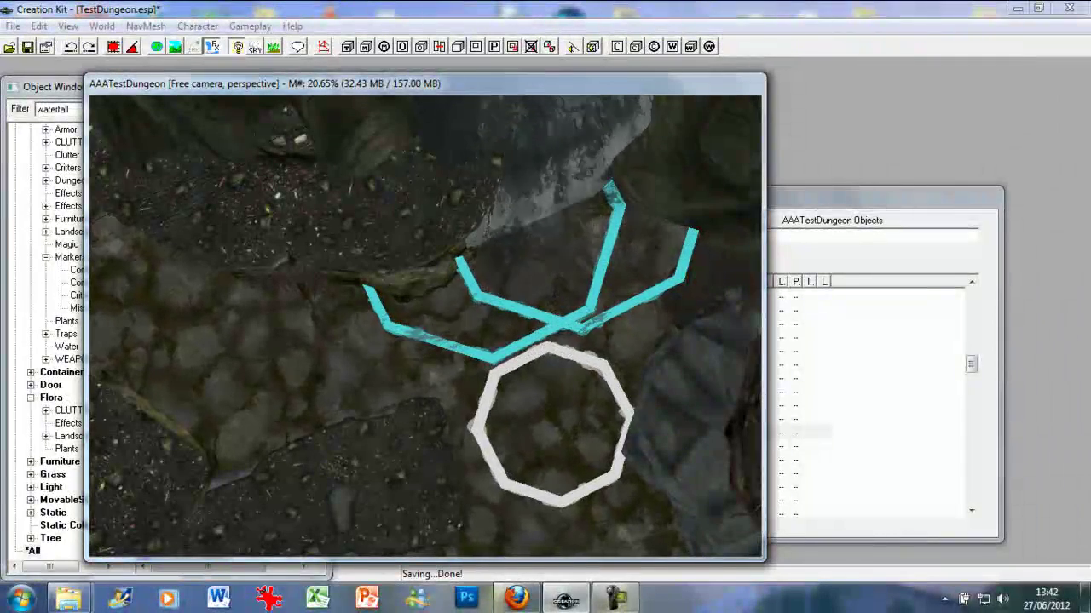
- Toggle the cell lights and examine the animated spray at the foot of the sloping waterfall
{"action": "left_click", "coordinate": [238, 47]}
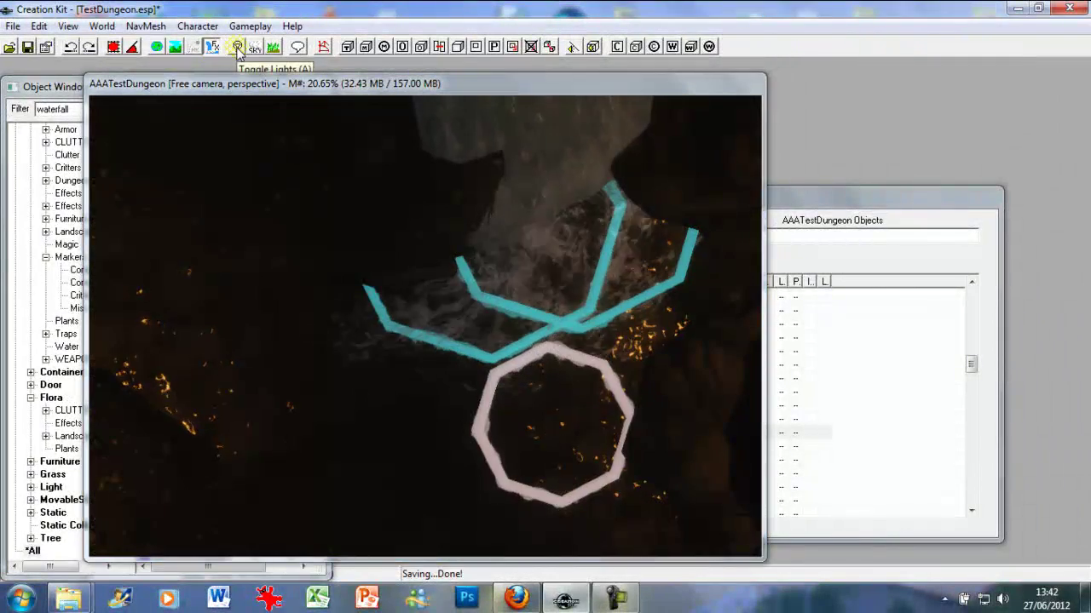
{"action": "middle_click_drag", "start_coordinate": [439, 170], "coordinate": [436, 147], "text": "shift"}
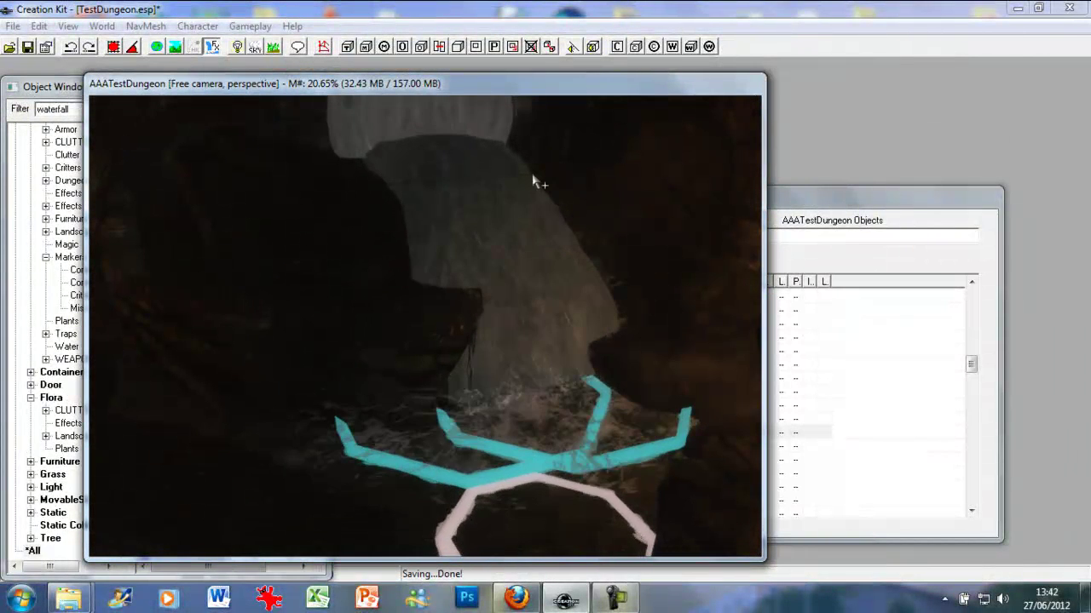
{"action": "left_click", "coordinate": [54, 89]}
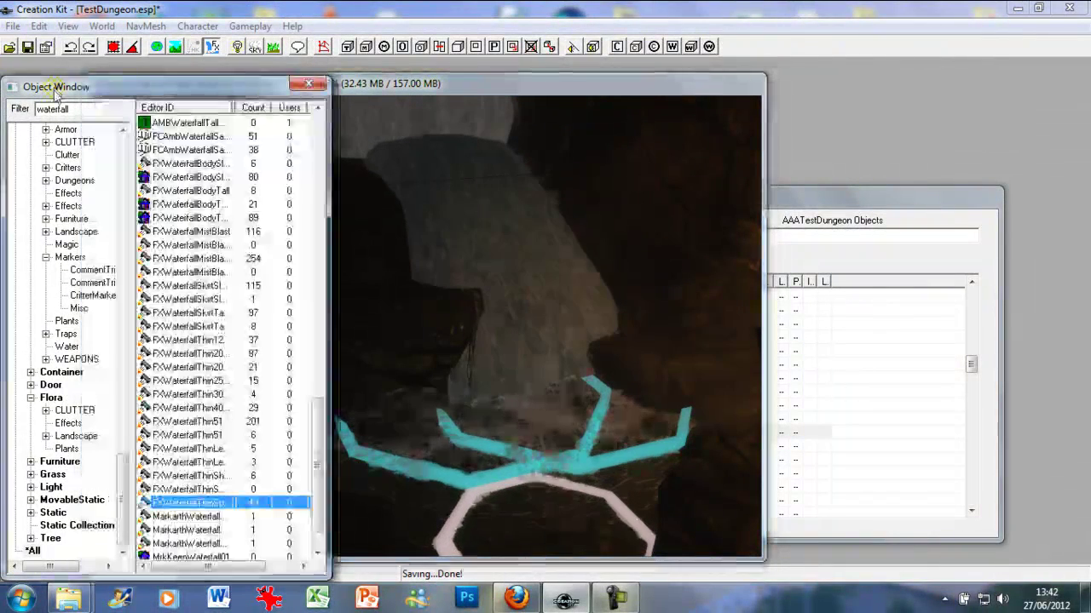
- Place an AMBWaterfallLarge sound marker where the vertical waterfall meets the top of the sloping waterfall
{"action": "left_click", "coordinate": [206, 449]}
{"action": "scroll", "coordinate": [209, 452], "scroll_direction": "down", "scroll_amount": 1}
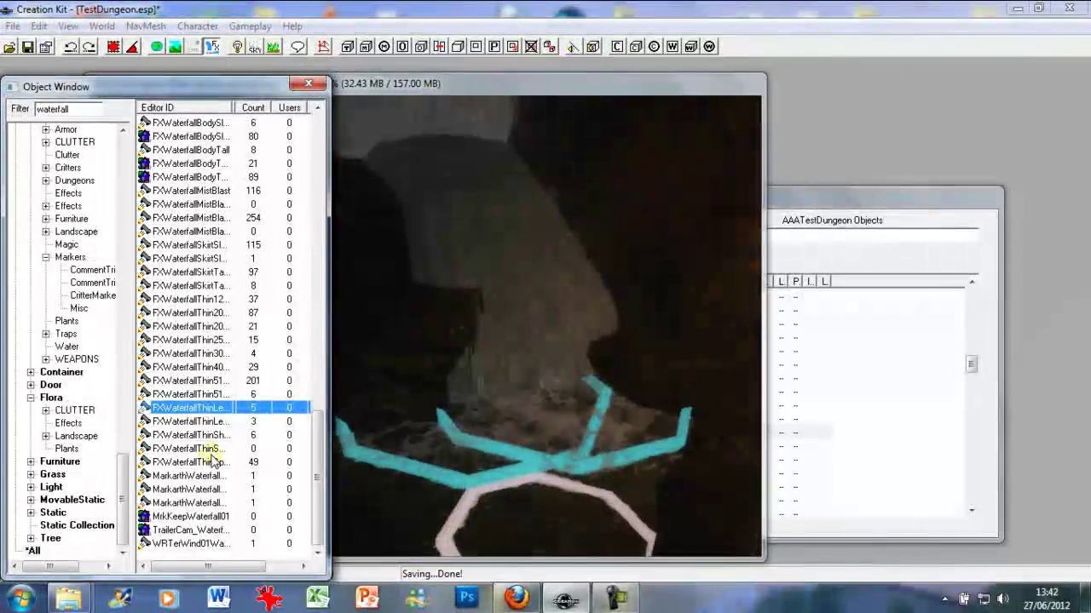
{"action": "scroll", "coordinate": [213, 460], "scroll_direction": "up", "scroll_amount": 5}
{"action": "scroll", "coordinate": [213, 455], "scroll_direction": "up", "scroll_amount": 12}
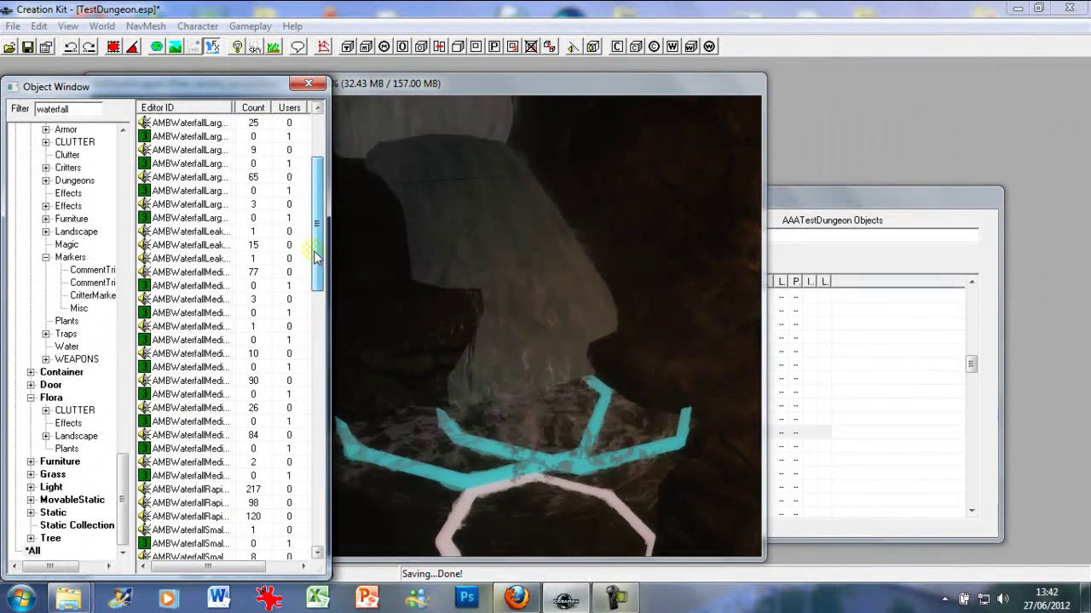
{"action": "scroll", "coordinate": [315, 196], "scroll_direction": "up", "scroll_amount": 4}
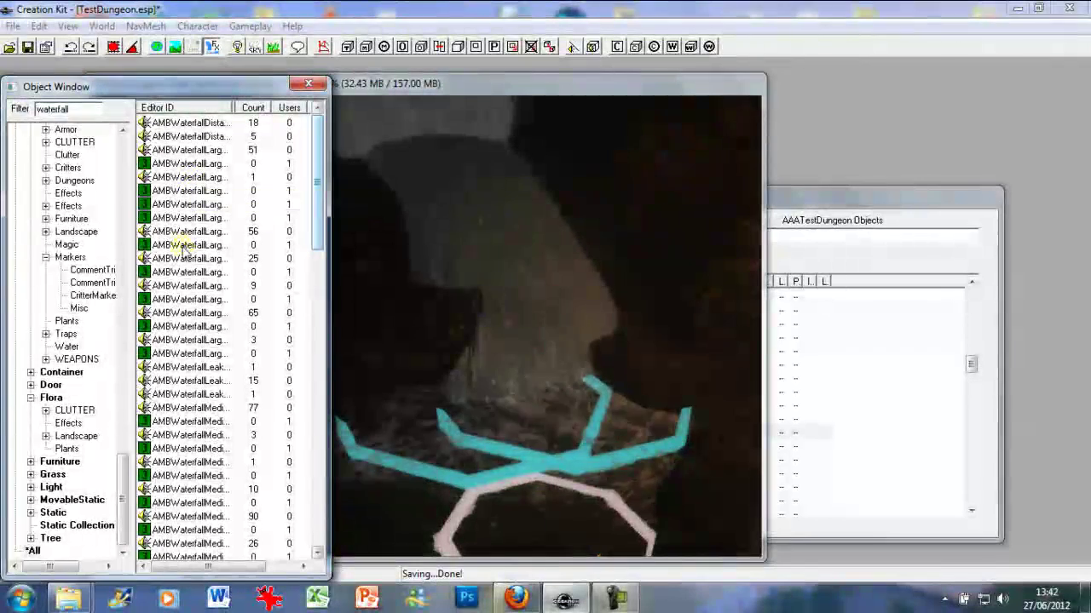
{"action": "left_click", "coordinate": [177, 313]}
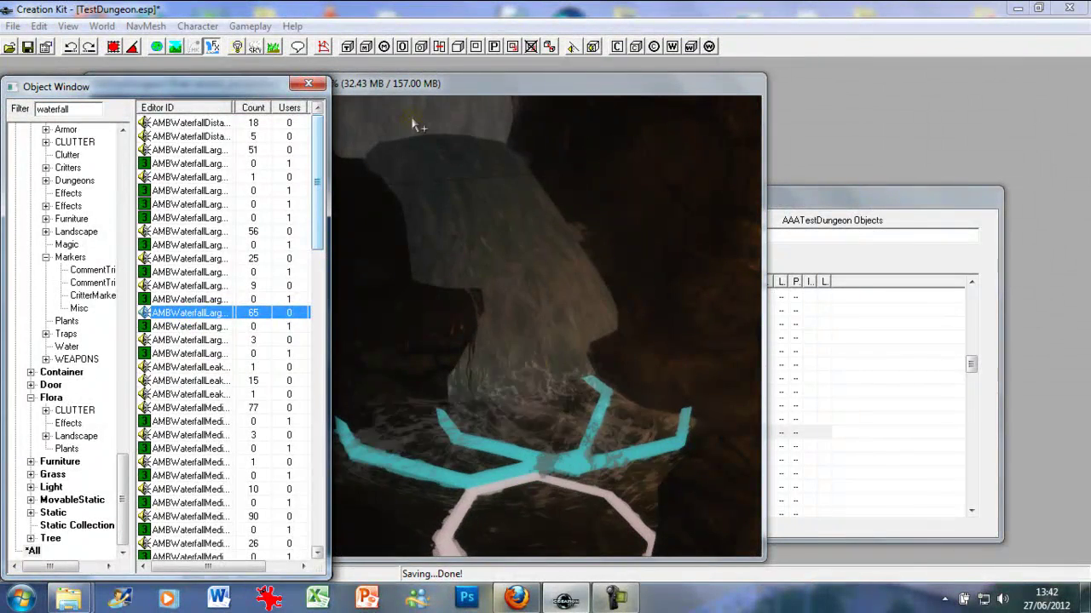
{"action": "left_click", "coordinate": [415, 221]}
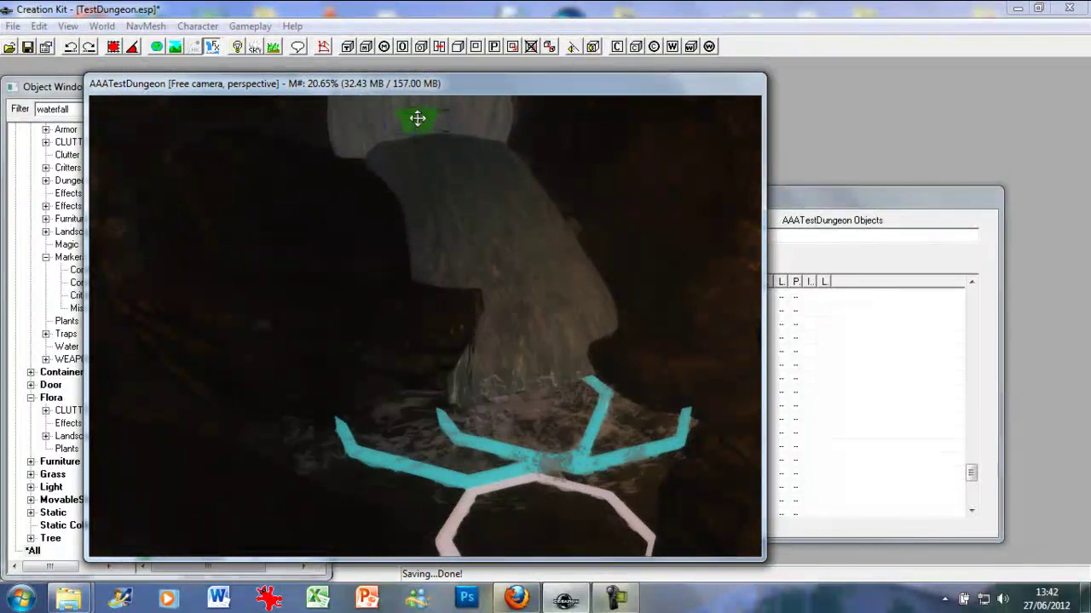
- Select the large waterfall sound marker and adjust its placement at the junction of the two waterfalls
{"action": "left_click", "coordinate": [418, 119]}
{"action": "middle_click_drag", "start_coordinate": [424, 138], "coordinate": [436, 162]}
{"action": "left_click_drag", "start_coordinate": [456, 169], "coordinate": [458, 169]}
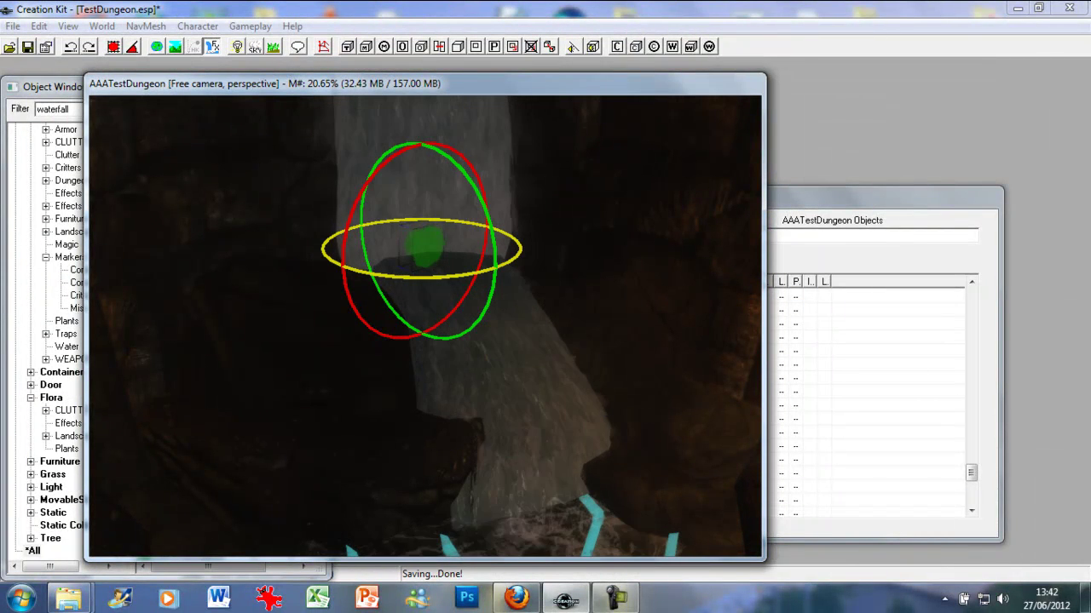
{"action": "key", "text": "w"}
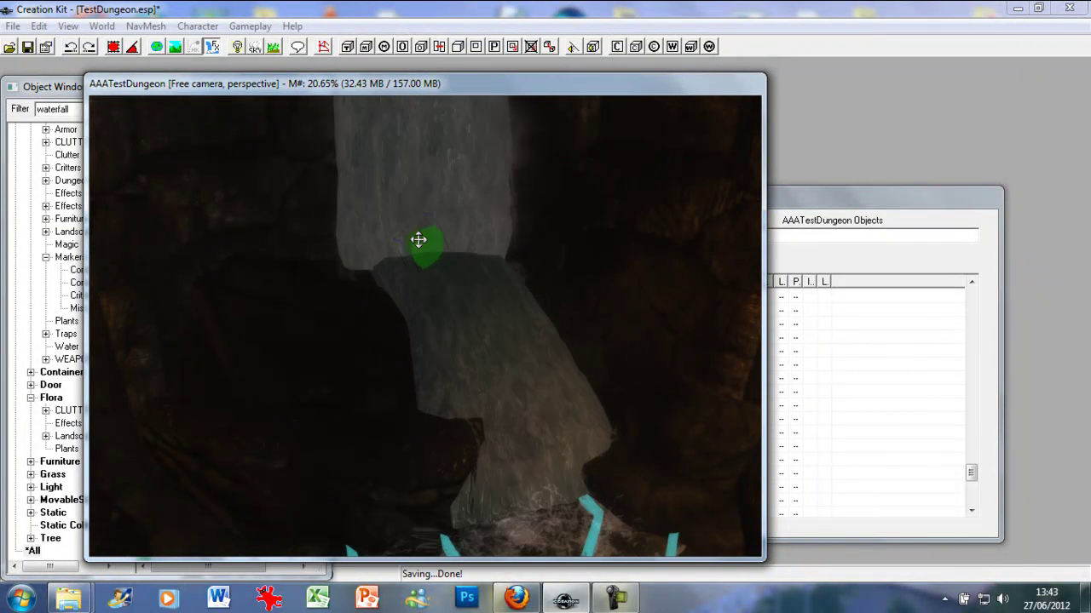
{"action": "left_click", "coordinate": [421, 247]}
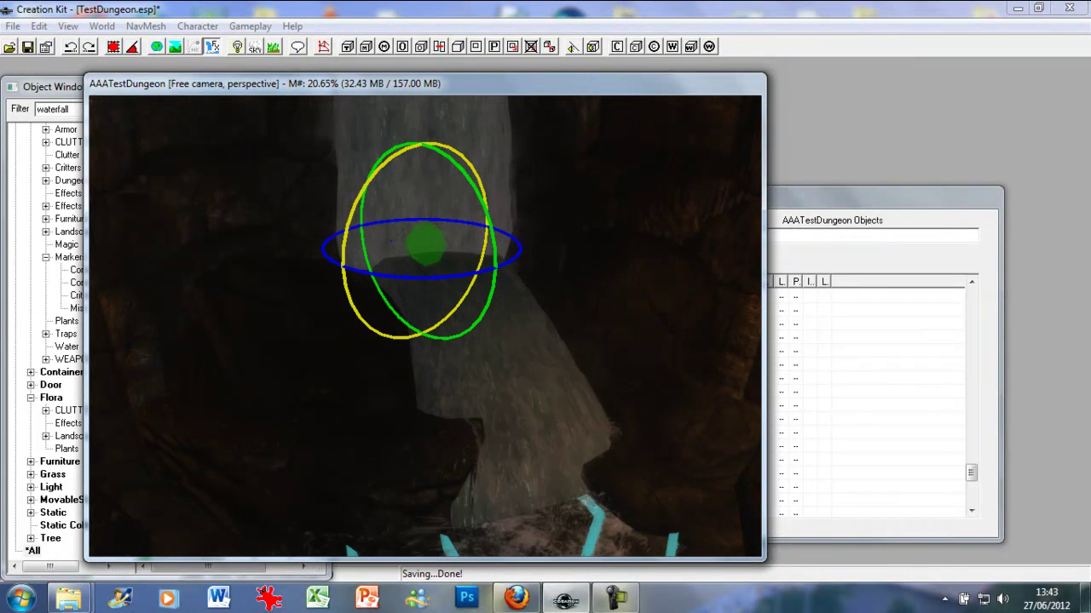
{"action": "key", "text": "d"}
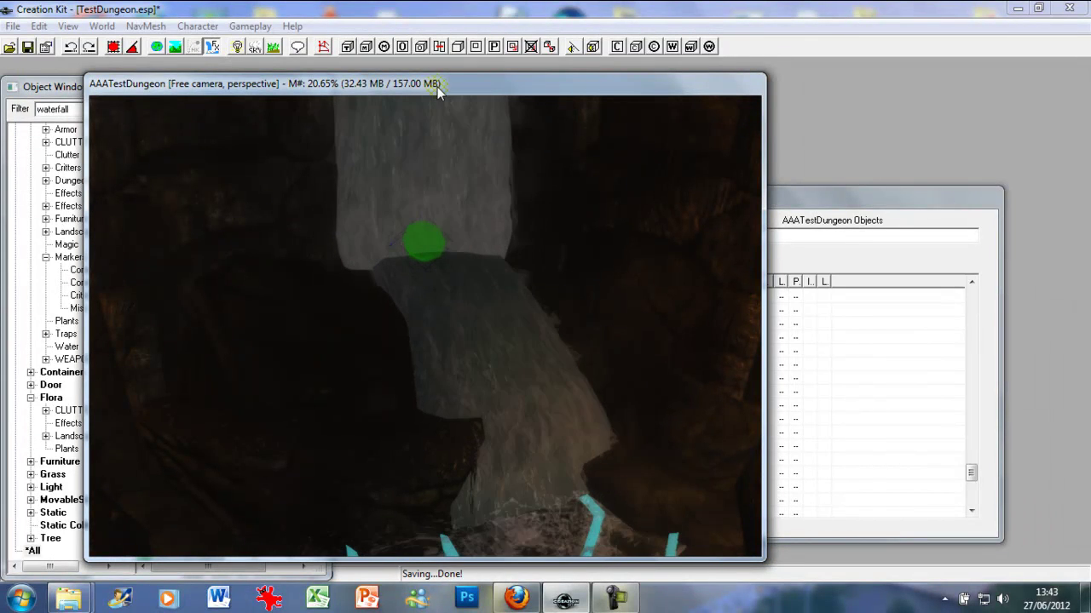
- Place an AMBWaterfallRapids sound marker at the top of the sloping waterfall and move the large waterfall marker up the vertical fall
{"action": "middle_click_drag", "start_coordinate": [524, 284], "coordinate": [493, 282]}
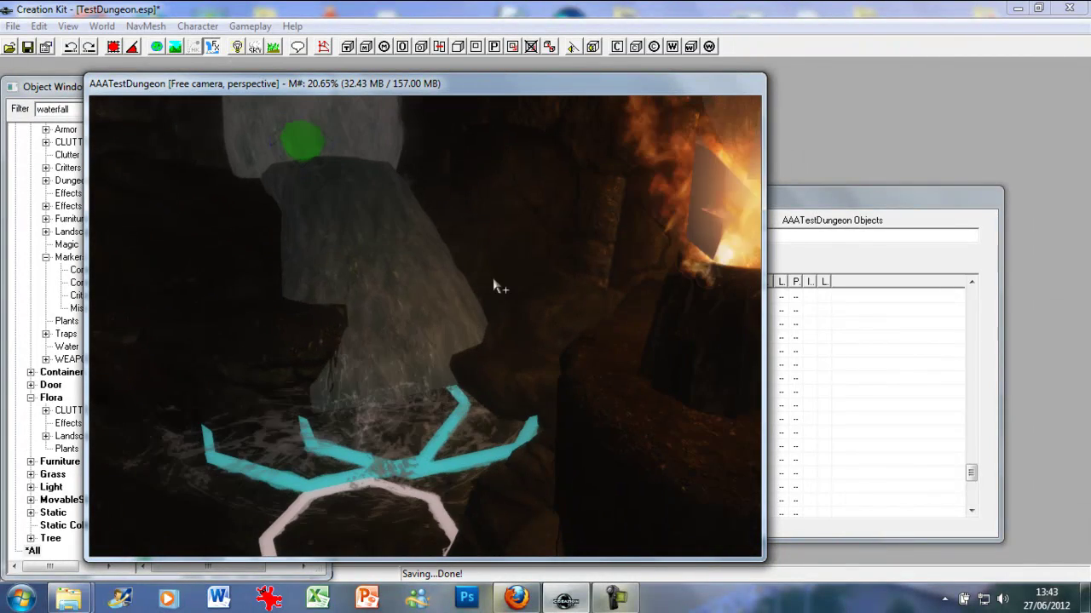
{"action": "scroll", "coordinate": [493, 281], "scroll_direction": "up", "scroll_amount": 2}
{"action": "left_click_drag", "start_coordinate": [178, 84], "coordinate": [303, 93]}
{"action": "left_click_drag", "start_coordinate": [221, 95], "coordinate": [278, 90]}
{"action": "left_click", "coordinate": [168, 91]}
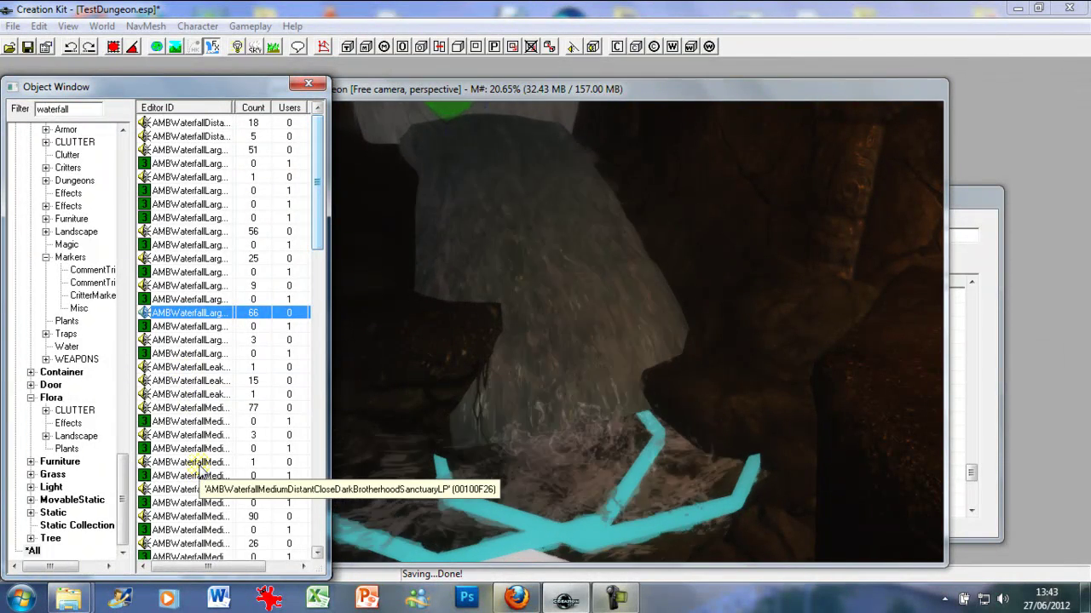
{"action": "scroll", "coordinate": [198, 468], "scroll_direction": "down", "scroll_amount": 4}
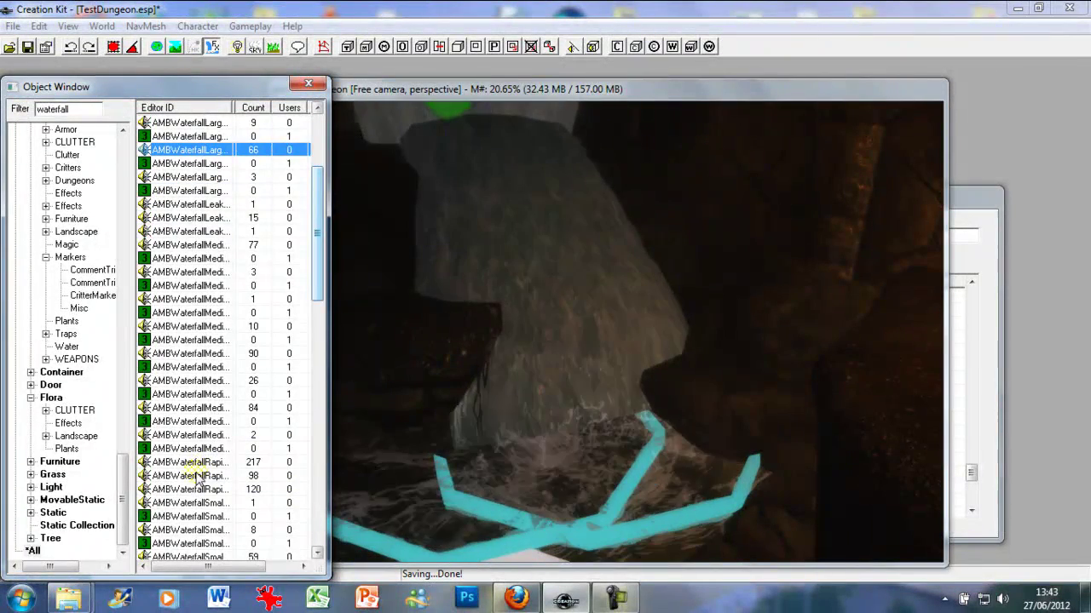
{"action": "left_click_drag", "start_coordinate": [196, 464], "coordinate": [524, 141]}
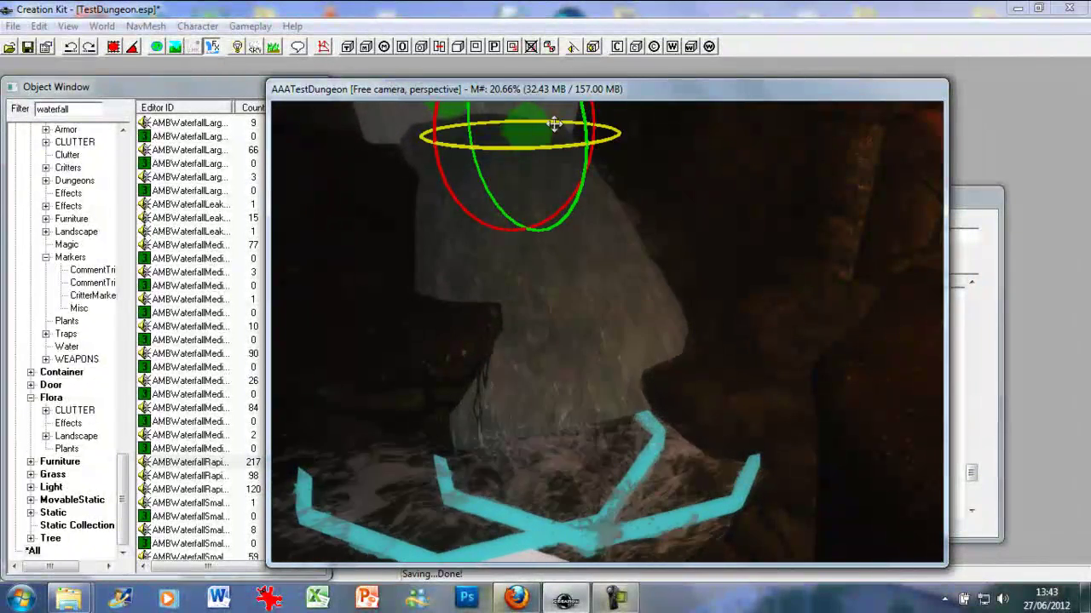
{"action": "key", "text": "d"}
{"action": "middle_click_drag", "start_coordinate": [555, 129], "coordinate": [550, 164]}
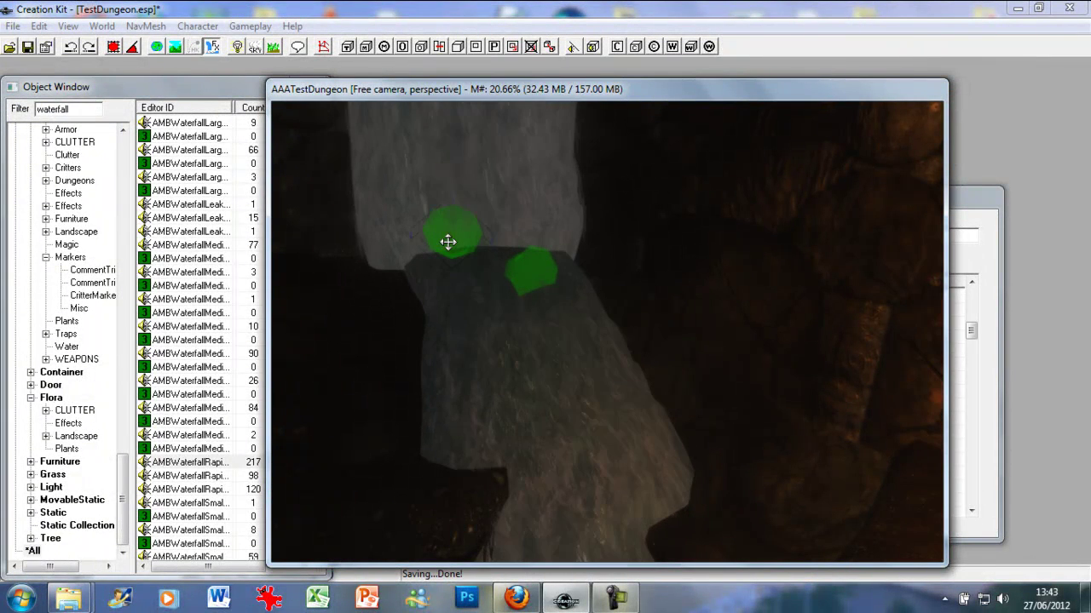
{"action": "left_click_drag", "start_coordinate": [448, 242], "coordinate": [433, 111]}
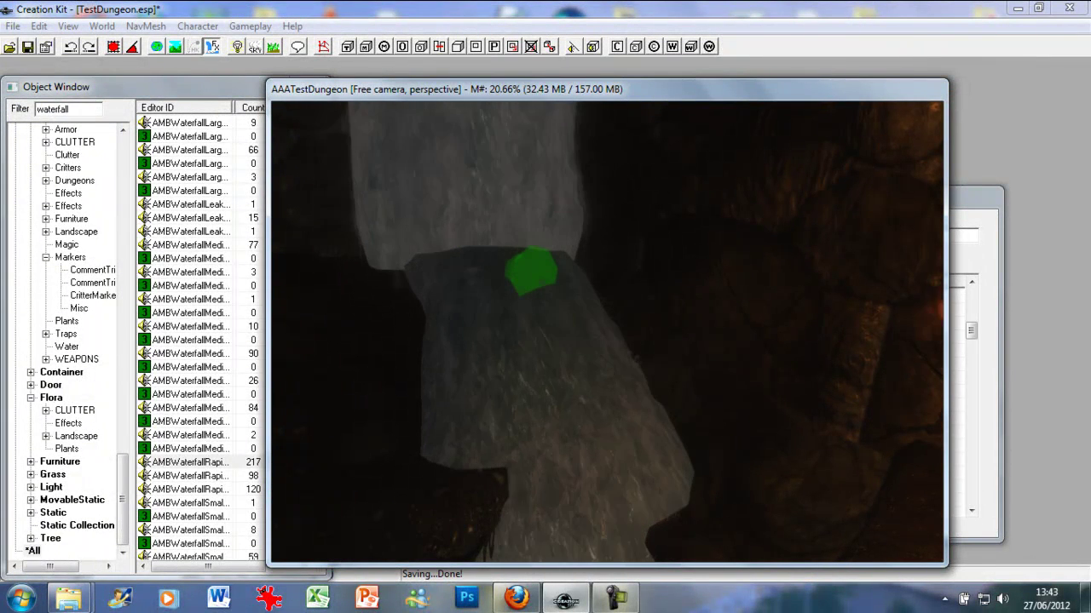
- Place an AMBWaterfallSplatterMediumDungeon sound marker at the foot of the sloping waterfall, where the spray hits the floor
{"action": "left_click", "coordinate": [189, 530]}
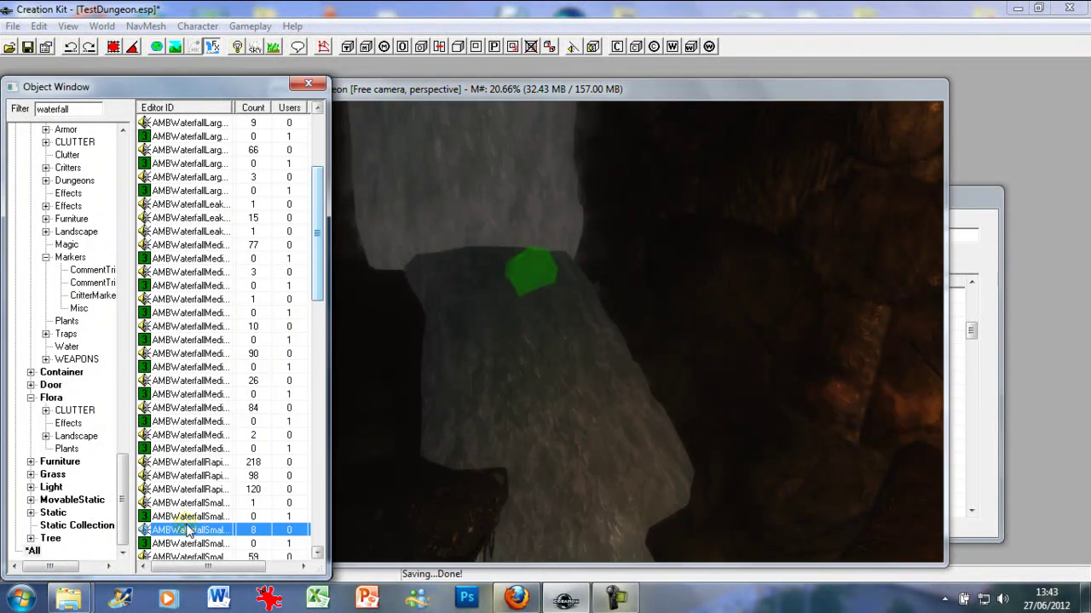
{"action": "scroll", "coordinate": [188, 522], "scroll_direction": "down", "scroll_amount": 5}
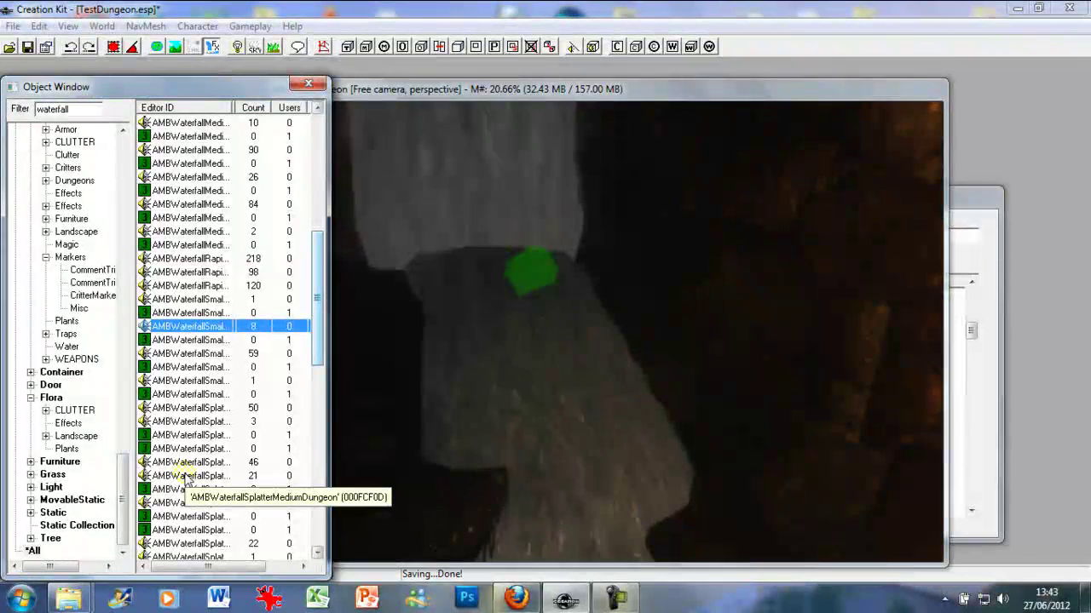
{"action": "left_click", "coordinate": [446, 91]}
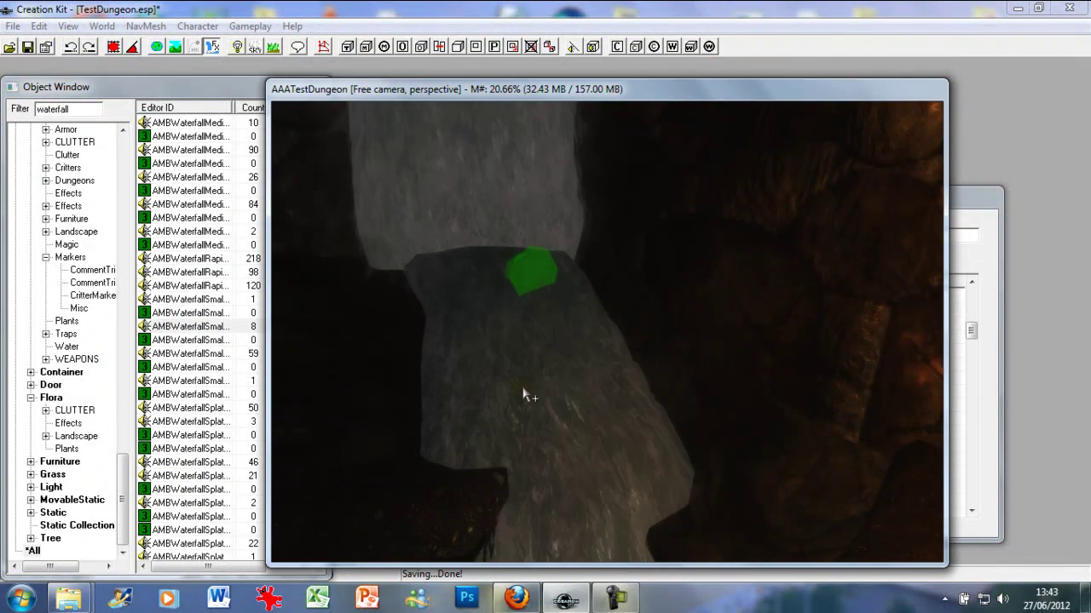
{"action": "scroll", "coordinate": [524, 394], "scroll_direction": "down", "scroll_amount": 3}
{"action": "left_click", "coordinate": [187, 421]}
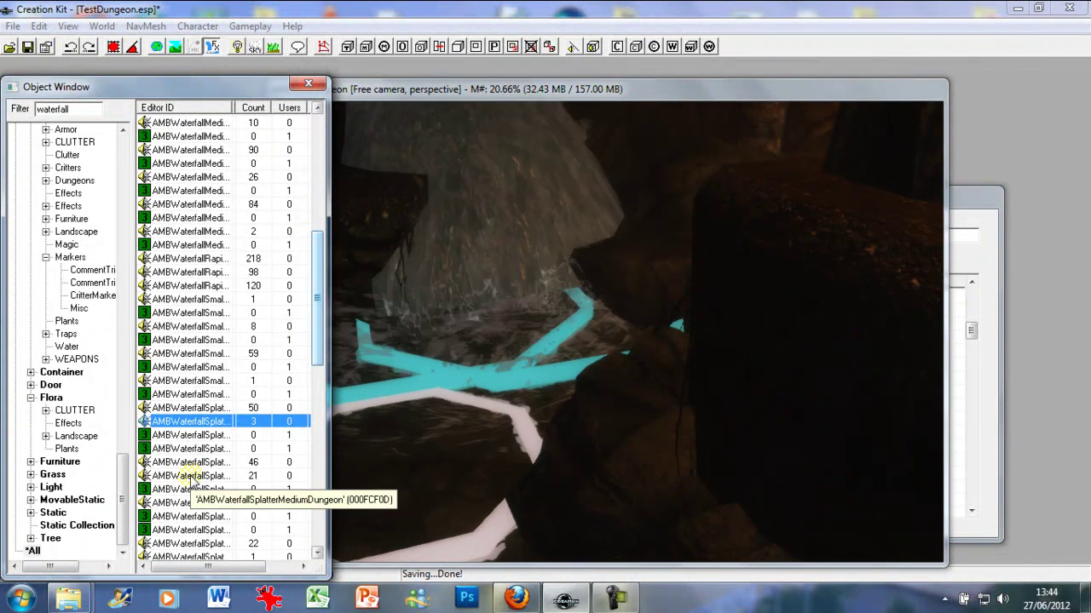
{"action": "left_click_drag", "start_coordinate": [189, 477], "coordinate": [508, 415]}
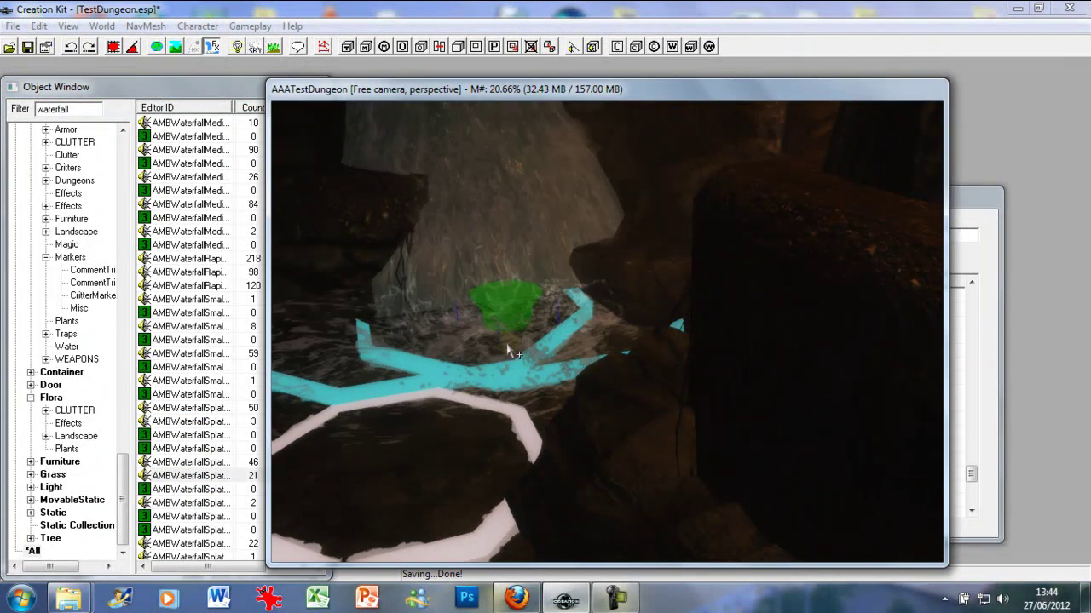
{"action": "left_click", "coordinate": [502, 307]}
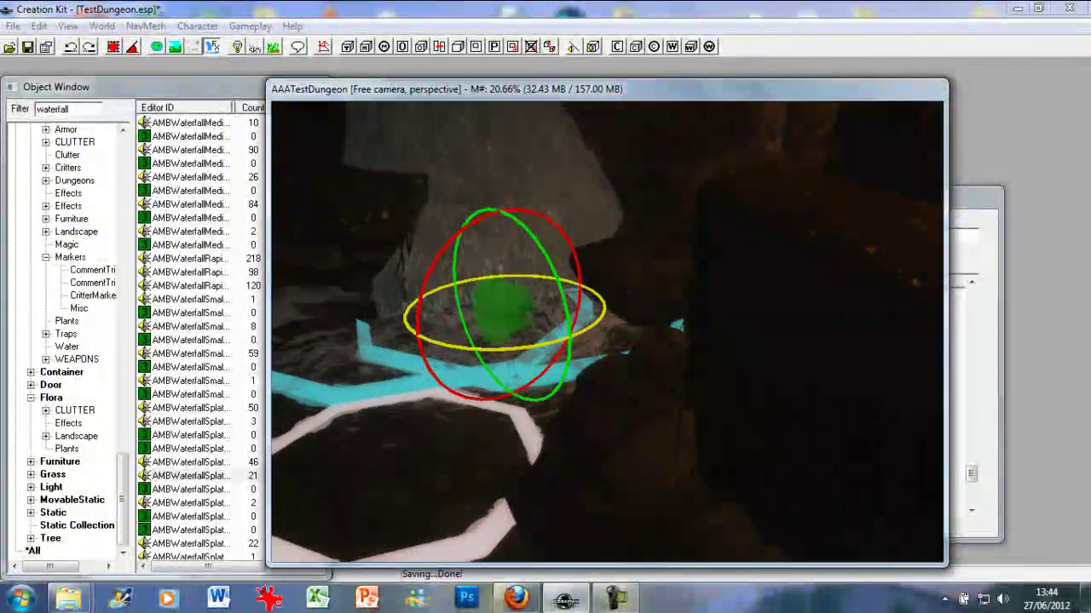
{"action": "key", "text": "d"}
{"action": "scroll", "coordinate": [473, 362], "scroll_direction": "down", "scroll_amount": 10}
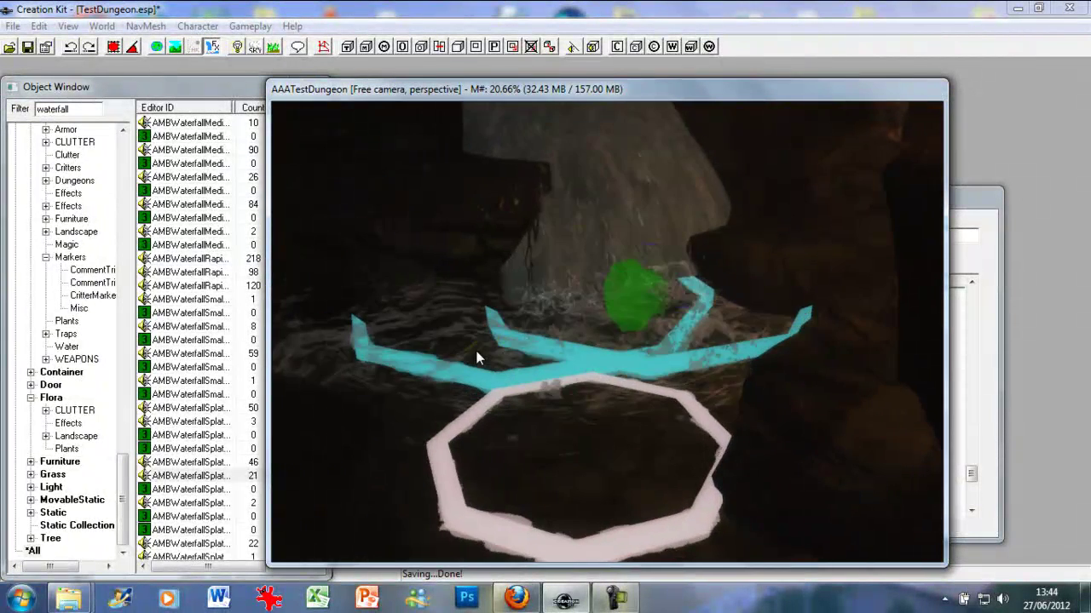
{"action": "middle_click_drag", "start_coordinate": [463, 422], "coordinate": [468, 402]}
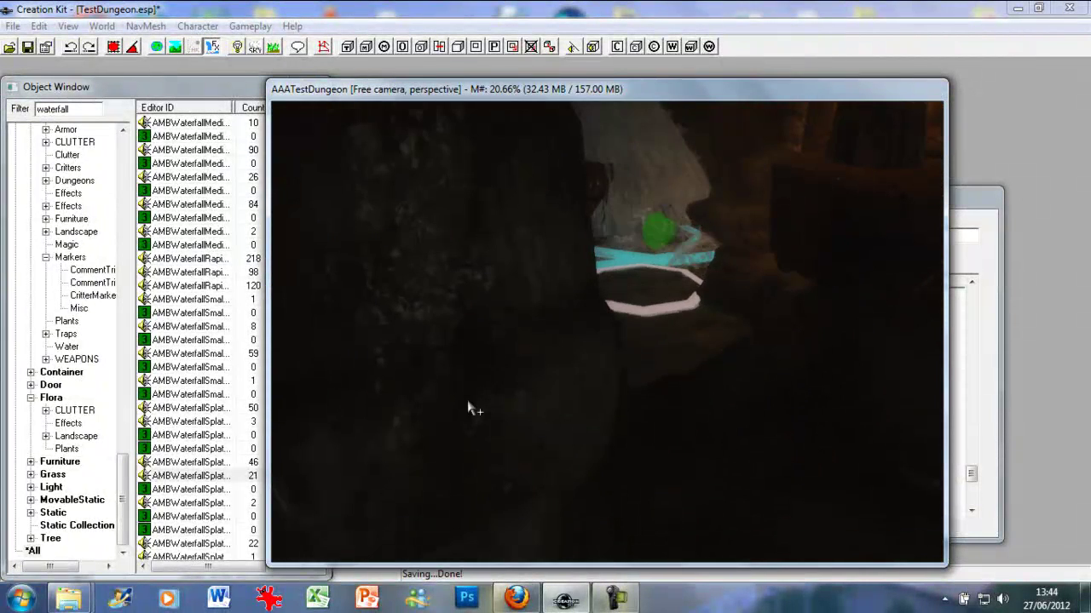
- Filter the object list by "water" across all object types and select the AMBWaterfallSmallLP sound marker
{"action": "left_click", "coordinate": [188, 421]}
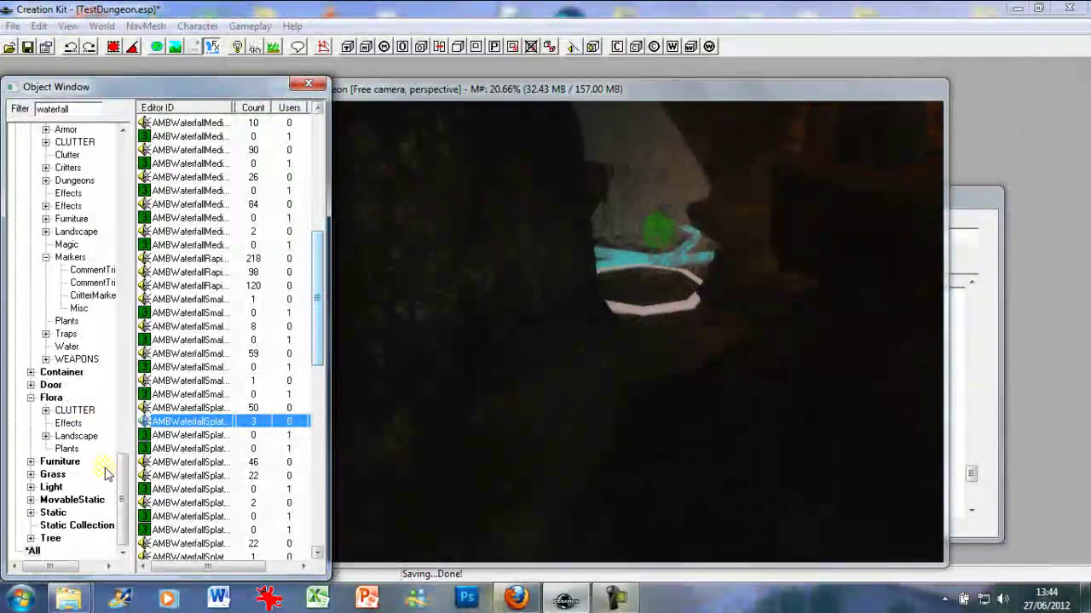
{"action": "left_click_drag", "start_coordinate": [121, 483], "coordinate": [145, 115]}
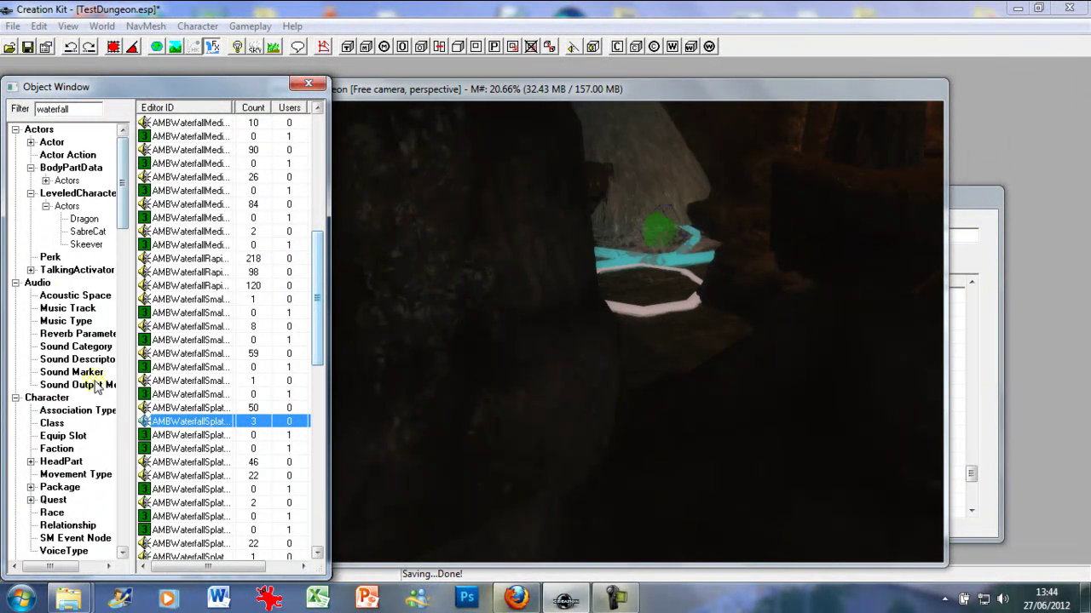
{"action": "left_click", "coordinate": [37, 282]}
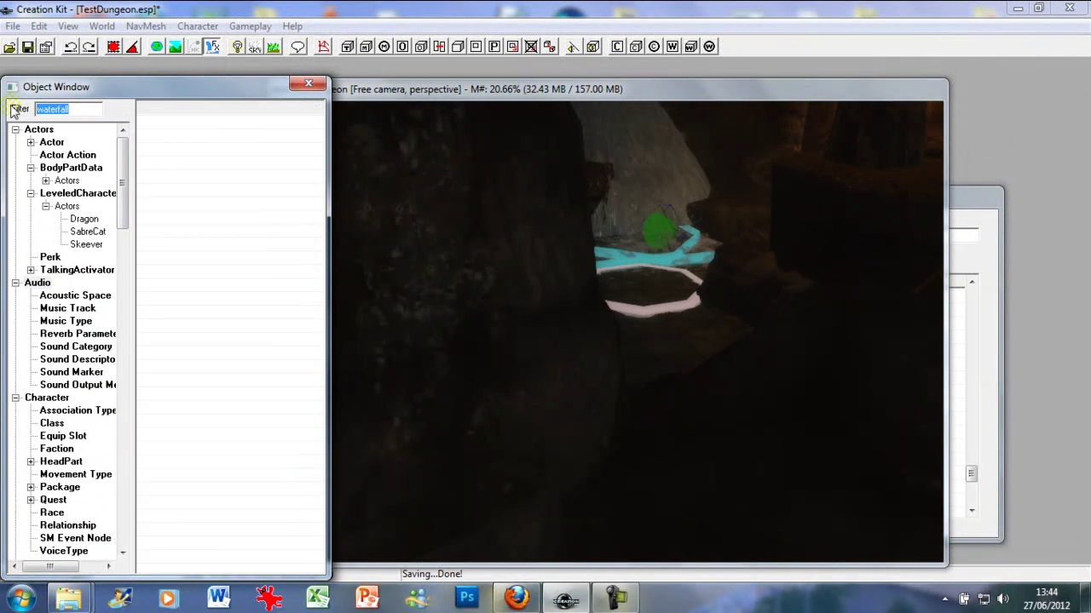
{"action": "type", "text": "w"}
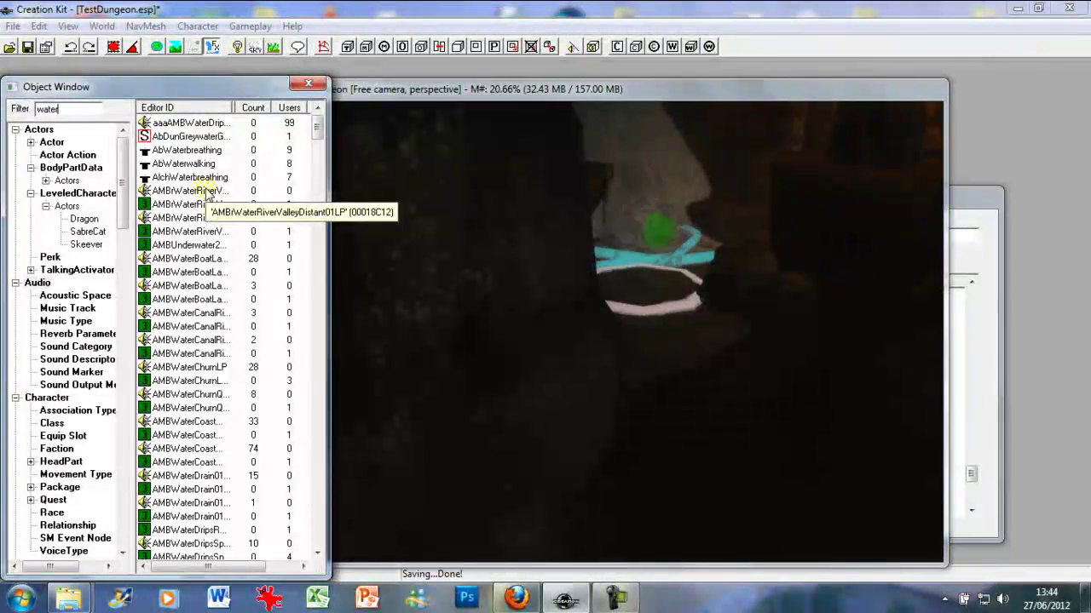
{"action": "left_click", "coordinate": [207, 193]}
{"action": "scroll", "coordinate": [207, 196], "scroll_direction": "down", "scroll_amount": 2}
{"action": "scroll", "coordinate": [203, 197], "scroll_direction": "down", "scroll_amount": 1}
{"action": "scroll", "coordinate": [194, 204], "scroll_direction": "up", "scroll_amount": 3}
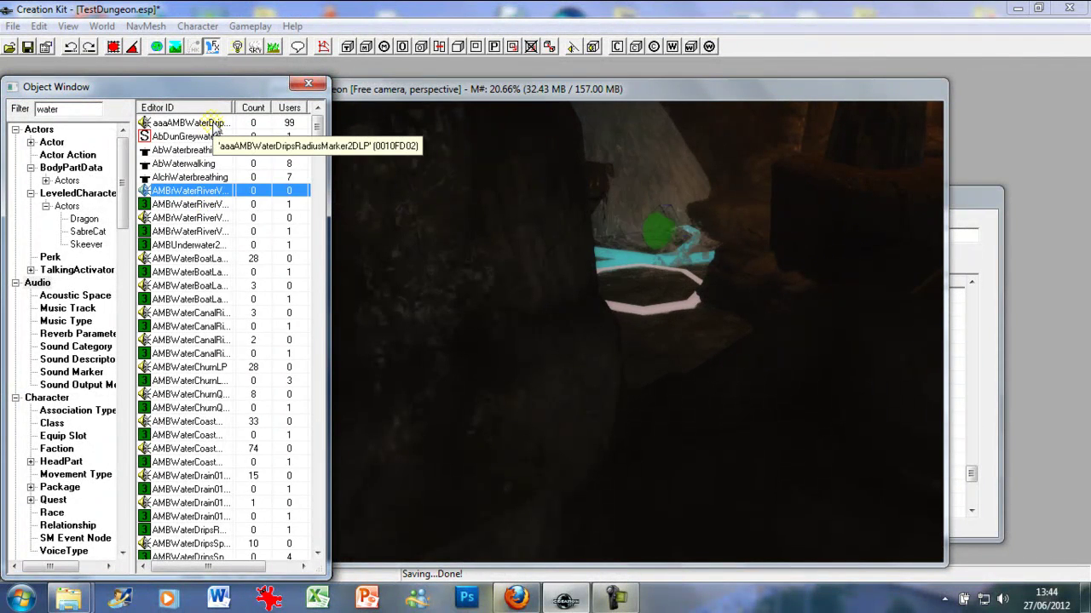
{"action": "scroll", "coordinate": [212, 243], "scroll_direction": "down", "scroll_amount": 7}
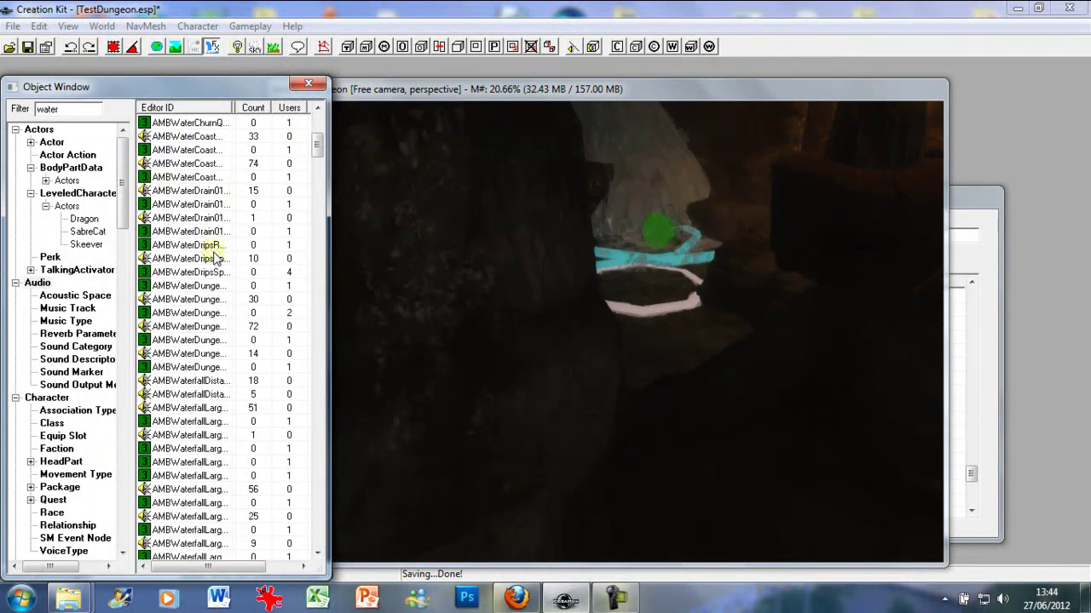
{"action": "scroll", "coordinate": [215, 256], "scroll_direction": "down", "scroll_amount": 3}
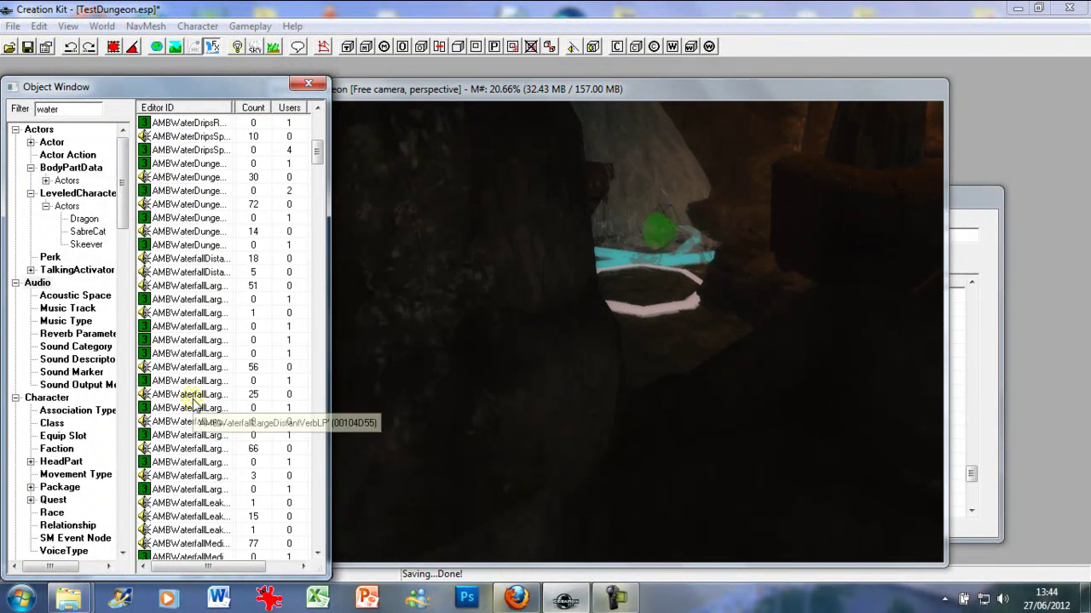
{"action": "scroll", "coordinate": [195, 407], "scroll_direction": "down", "scroll_amount": 9}
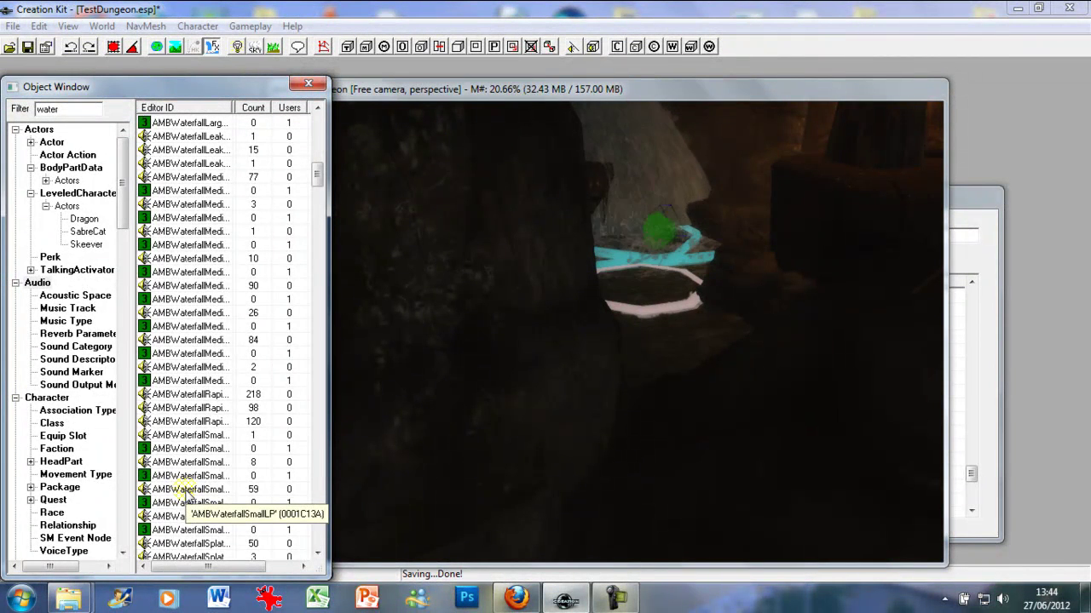
{"action": "left_click", "coordinate": [186, 491]}
- Place the AMBWaterfallSmallLP sound marker low in the dark part of the cave away from the waterfalls
{"action": "left_click_drag", "start_coordinate": [482, 102], "coordinate": [415, 314]}
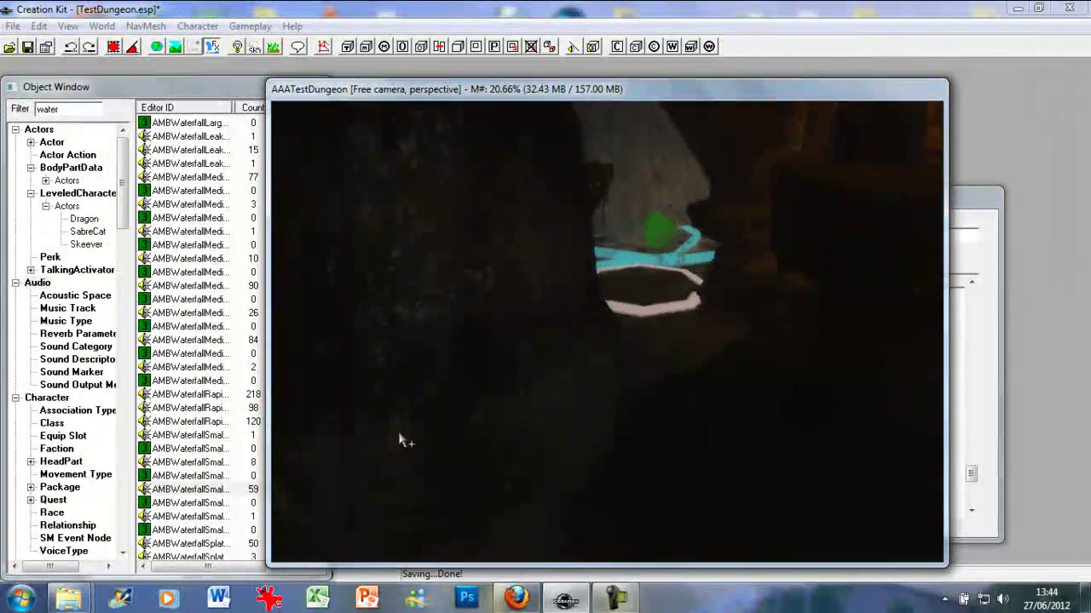
{"action": "middle_click_drag", "start_coordinate": [401, 435], "coordinate": [486, 416]}
{"action": "left_click_drag", "start_coordinate": [489, 421], "coordinate": [538, 394]}
{"action": "left_click_drag", "start_coordinate": [164, 490], "coordinate": [526, 463]}
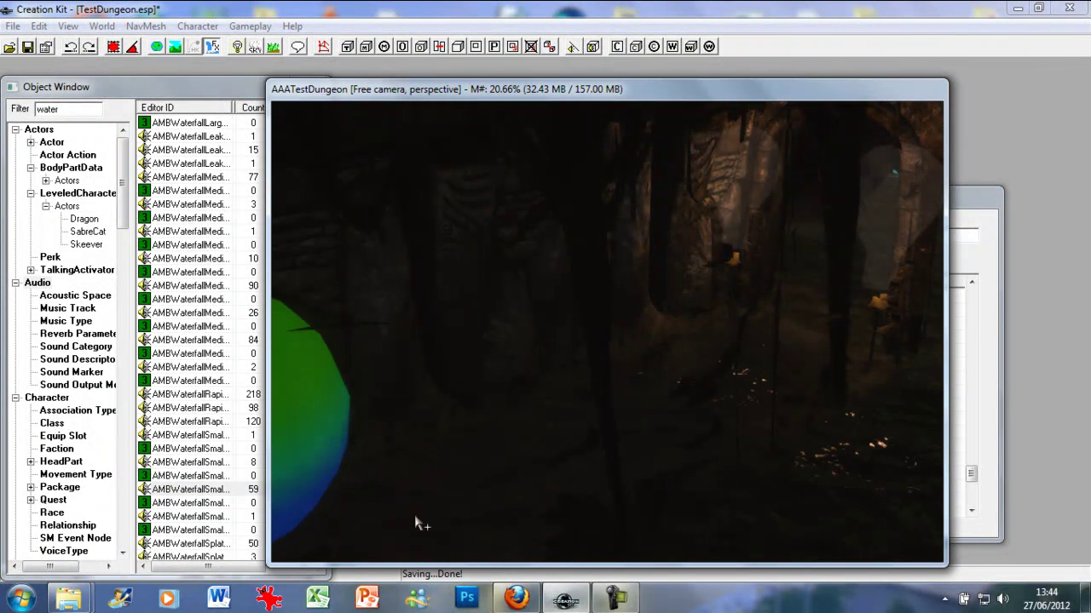
{"action": "left_click_drag", "start_coordinate": [415, 516], "coordinate": [526, 429]}
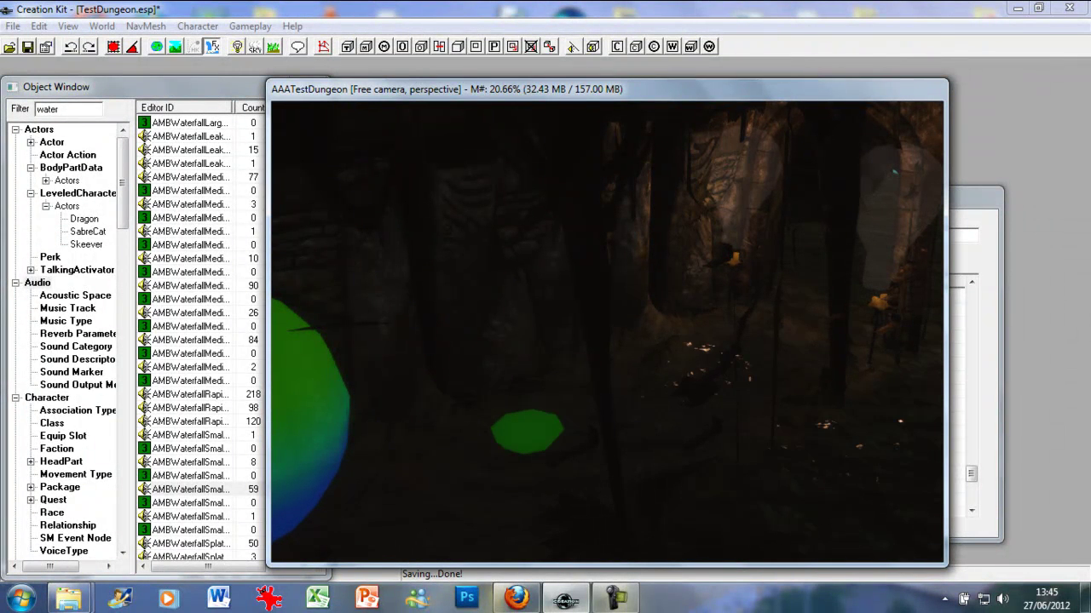
{"action": "middle_click_drag", "start_coordinate": [445, 485], "coordinate": [262, 473]}
{"action": "scroll", "coordinate": [444, 436], "scroll_direction": "up", "scroll_amount": 3}
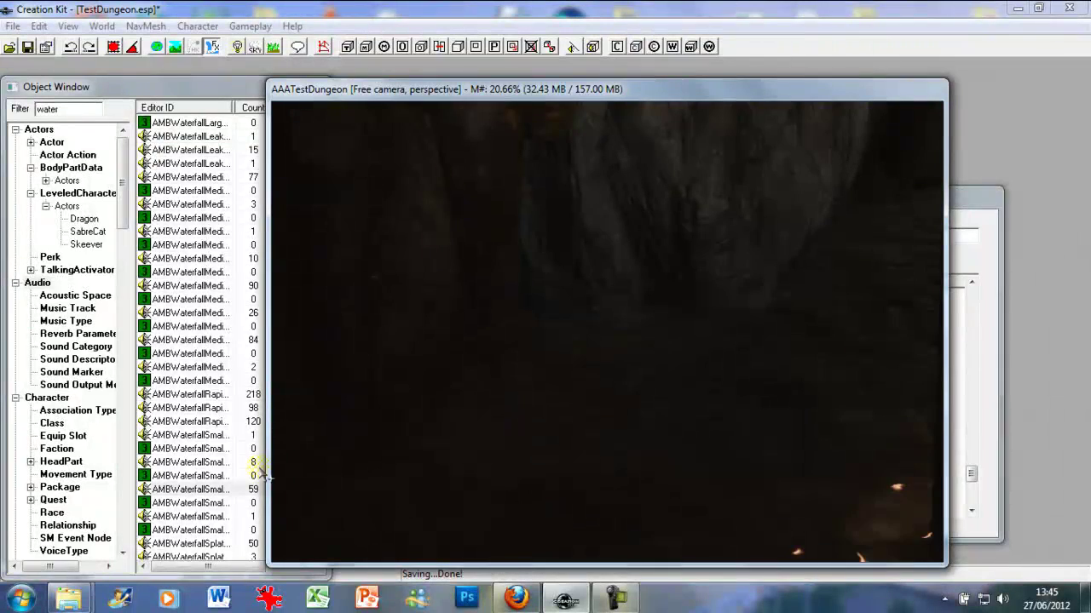
- Place another AMBWaterfallSmallLP sound marker on the dark cave water in front of the grey rock wall
{"action": "left_click_drag", "start_coordinate": [196, 491], "coordinate": [456, 506]}
{"action": "left_click_drag", "start_coordinate": [550, 507], "coordinate": [539, 534]}
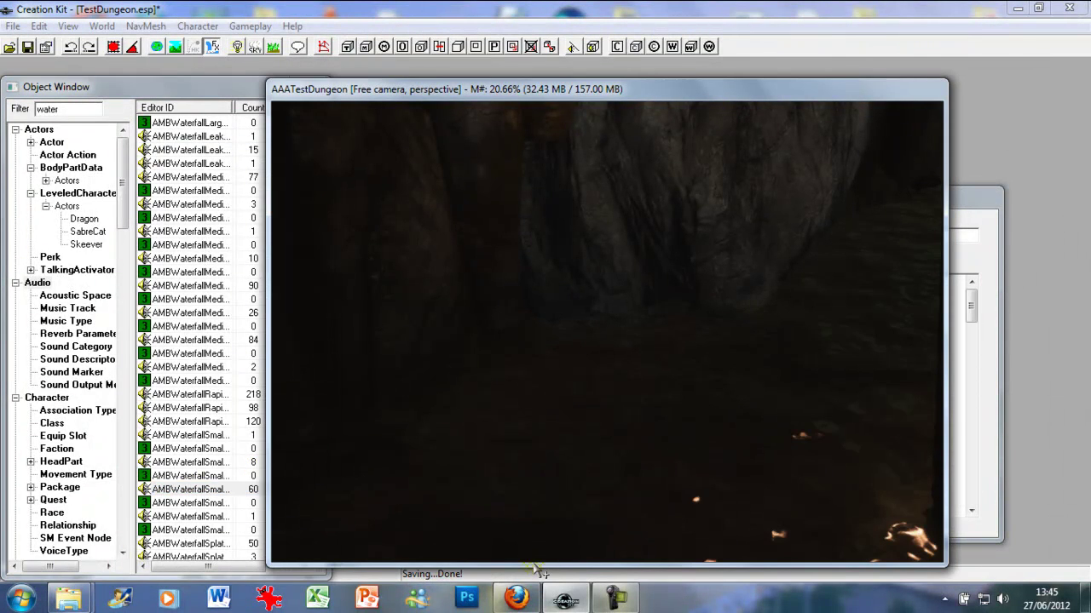
{"action": "left_click", "coordinate": [503, 107]}
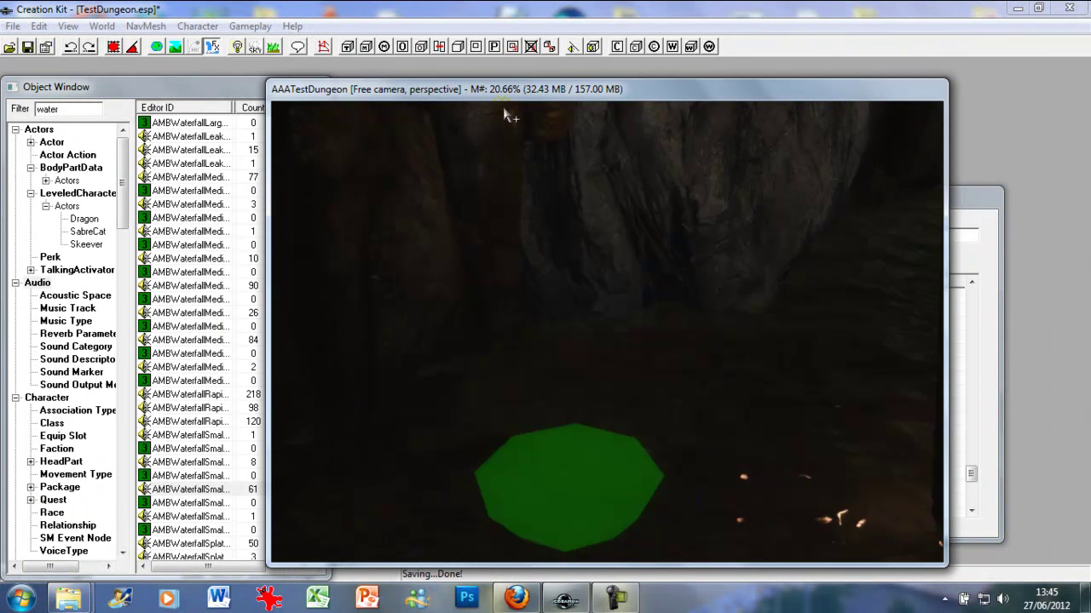
- Add an AMBWaterfallSmallLP sound marker in the dark rocky passage farther along, next to the small yellow light
{"action": "scroll", "coordinate": [591, 377], "scroll_direction": "down", "scroll_amount": 3}
{"action": "scroll", "coordinate": [592, 378], "scroll_direction": "down", "scroll_amount": 2}
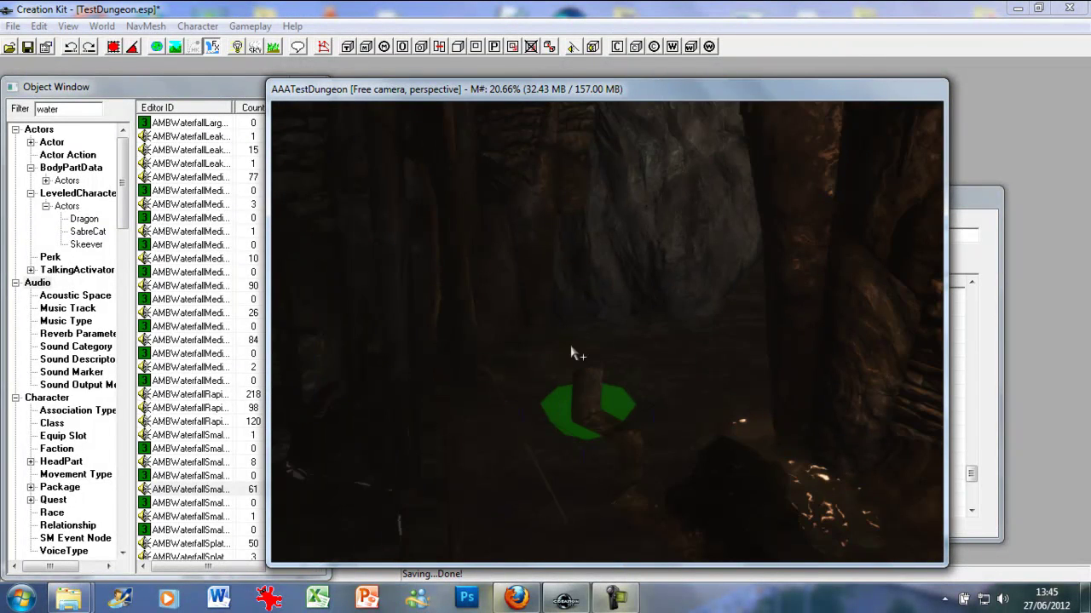
{"action": "scroll", "coordinate": [530, 331], "scroll_direction": "down", "scroll_amount": 8}
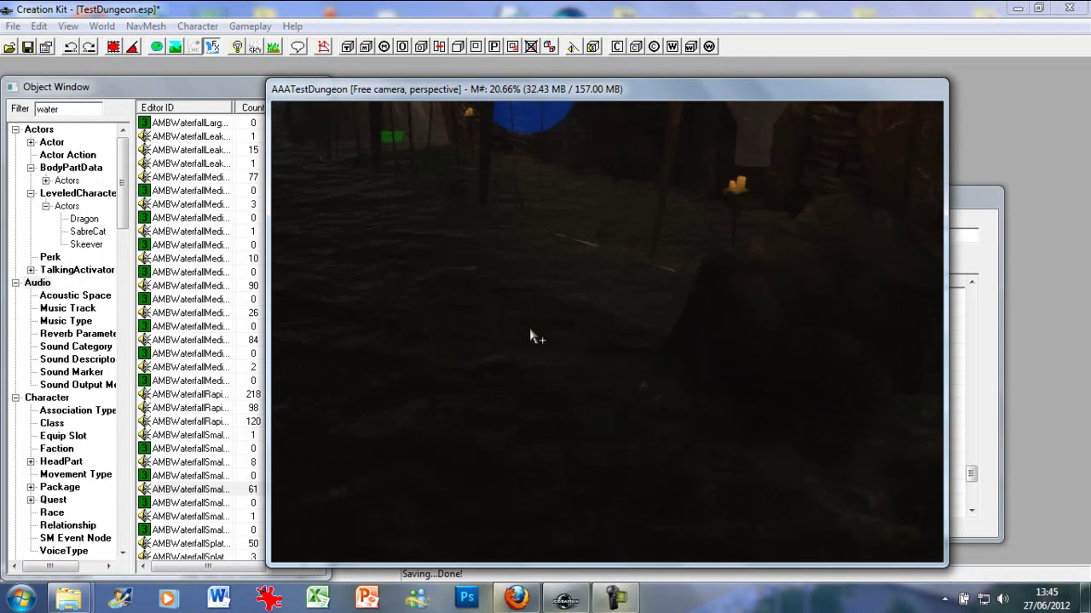
{"action": "scroll", "coordinate": [531, 331], "scroll_direction": "up", "scroll_amount": 3}
{"action": "scroll", "coordinate": [534, 339], "scroll_direction": "down", "scroll_amount": 5}
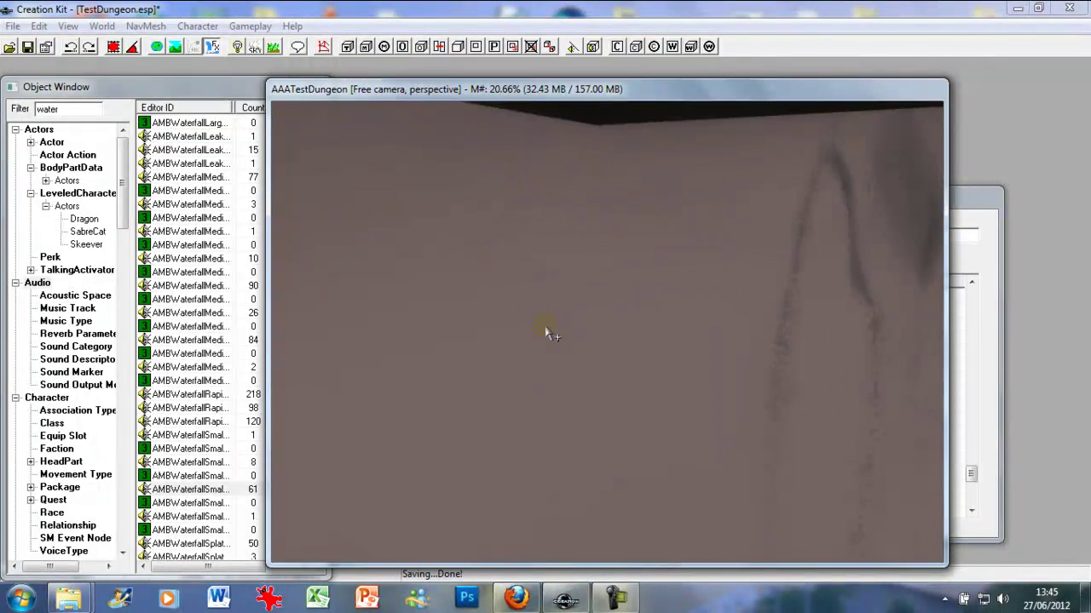
{"action": "scroll", "coordinate": [576, 308], "scroll_direction": "down", "scroll_amount": 3}
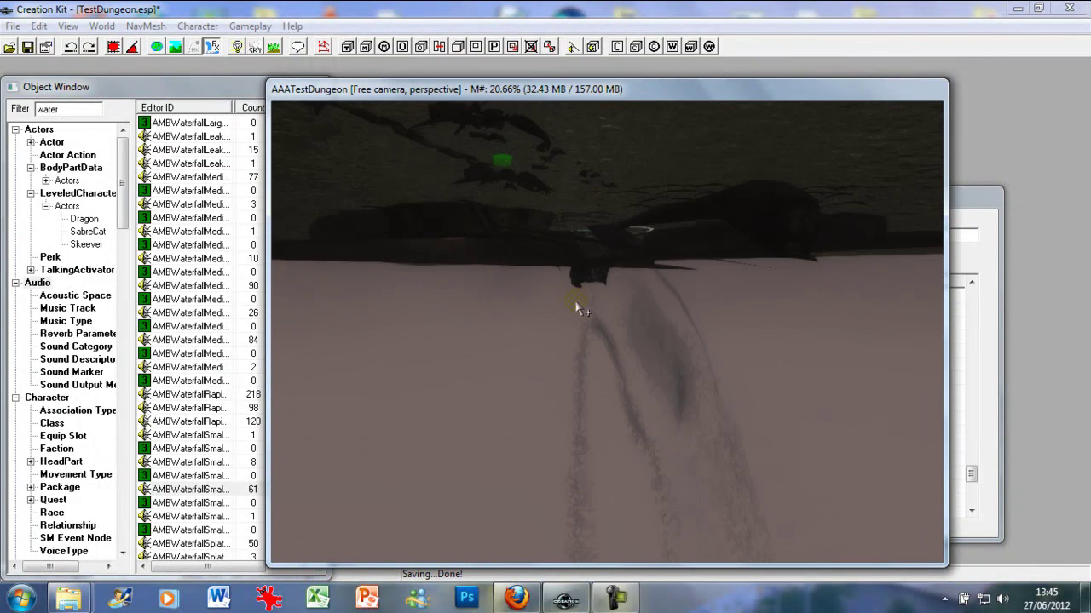
{"action": "scroll", "coordinate": [525, 363], "scroll_direction": "up", "scroll_amount": 3}
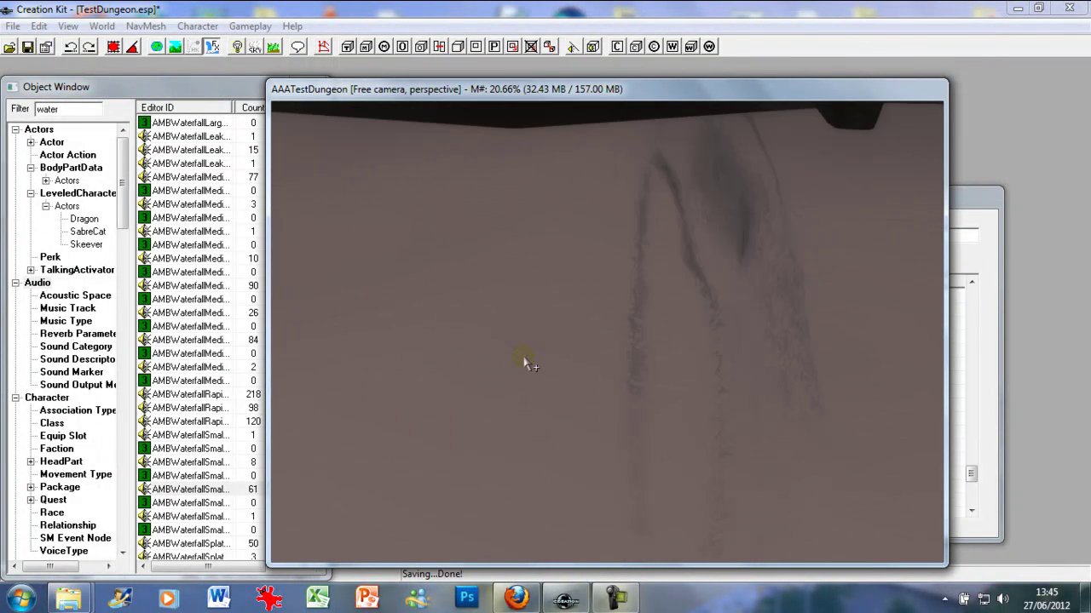
{"action": "scroll", "coordinate": [525, 363], "scroll_direction": "up", "scroll_amount": 3}
{"action": "scroll", "coordinate": [480, 373], "scroll_direction": "down", "scroll_amount": 2}
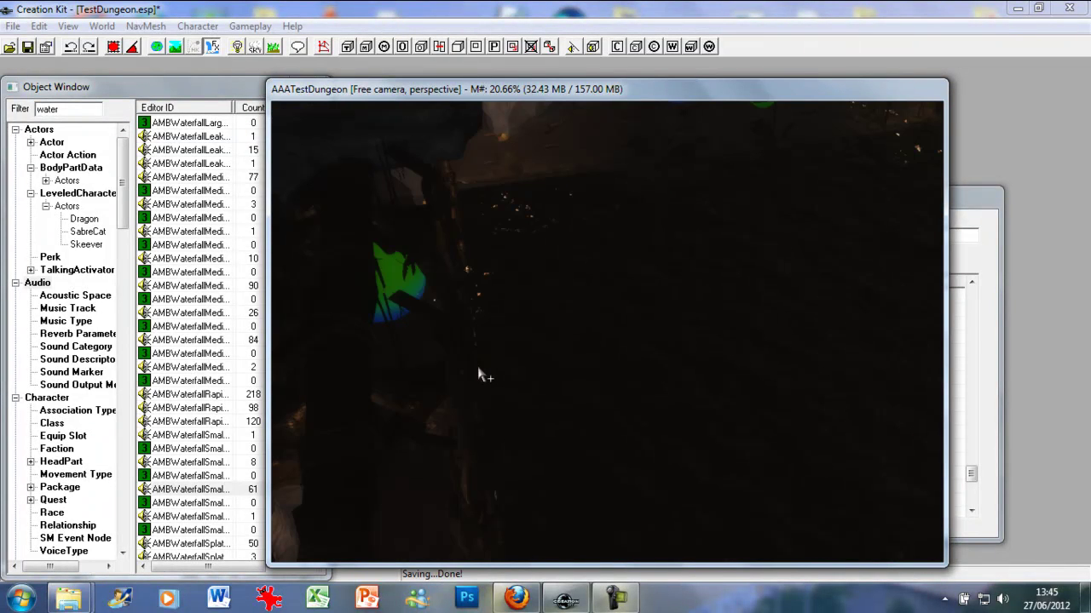
{"action": "mouse_move", "coordinate": [482, 366]}
{"action": "middle_mouse_down"}
{"action": "mouse_move", "coordinate": [507, 321]}
{"action": "mouse_move", "coordinate": [497, 333]}
{"action": "middle_mouse_up"}
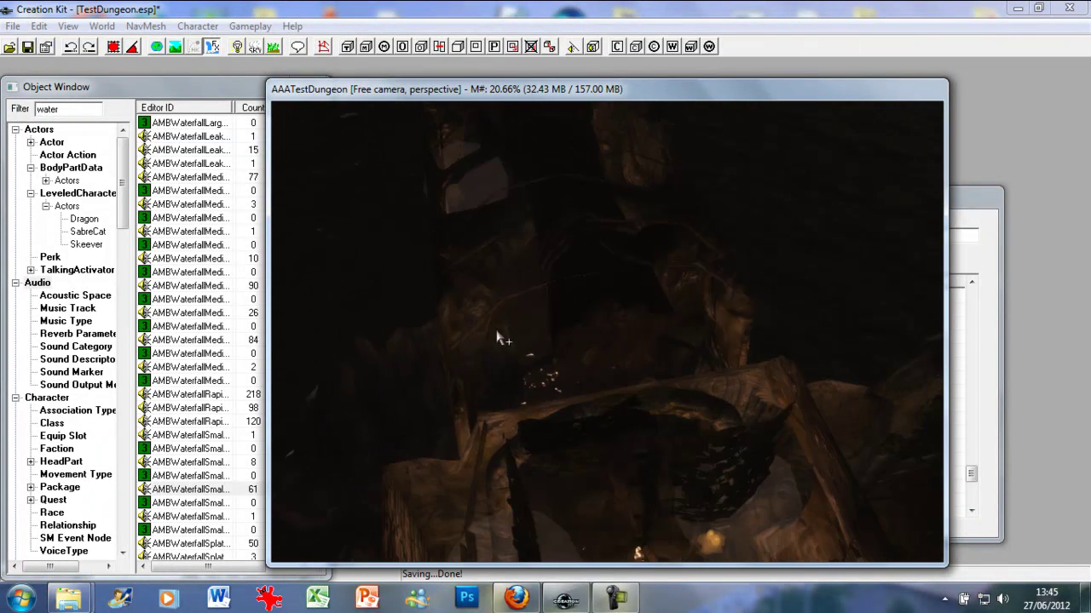
{"action": "scroll", "coordinate": [501, 338], "scroll_direction": "up", "scroll_amount": 5}
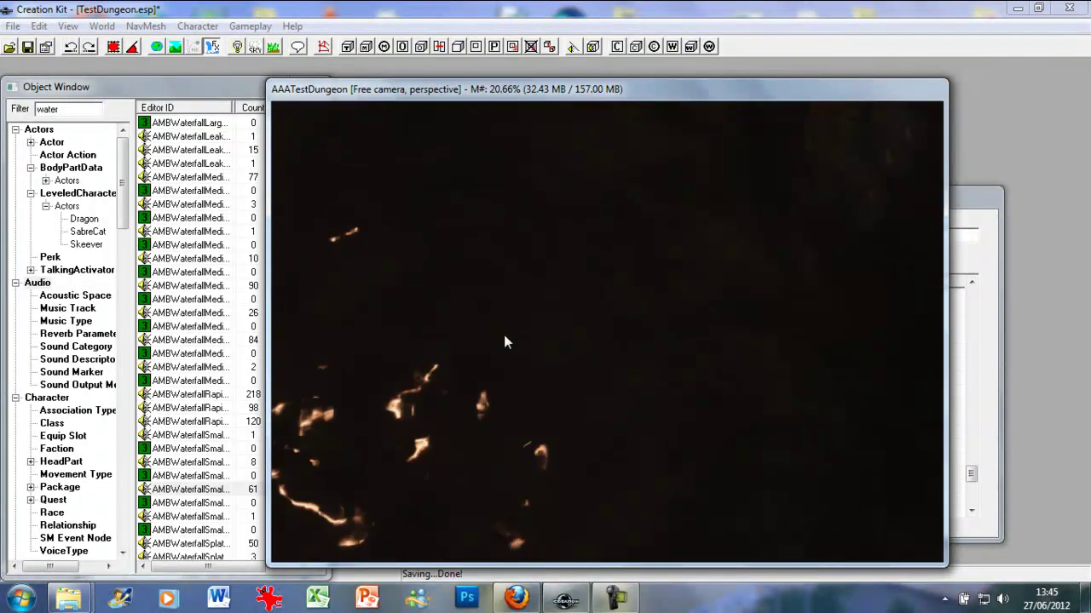
{"action": "left_click_drag", "start_coordinate": [192, 489], "coordinate": [547, 323]}
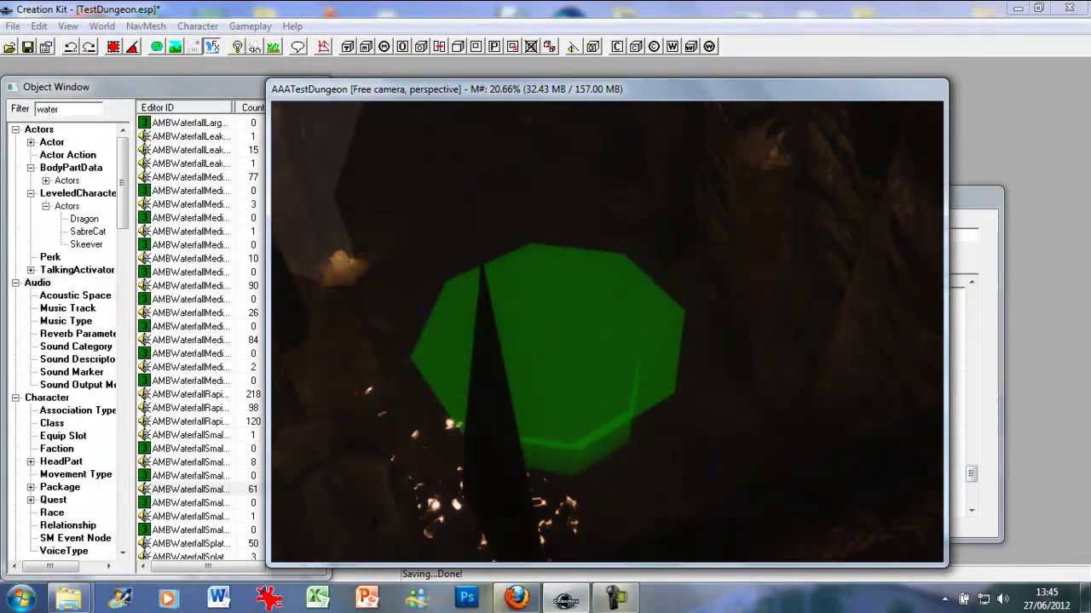
- Drop the new sound marker to the surface and reposition it farther back and lower in the rocky passage
{"action": "key", "text": "f"}
{"action": "left_click_drag", "start_coordinate": [588, 443], "coordinate": [548, 234]}
{"action": "key", "text": "f"}
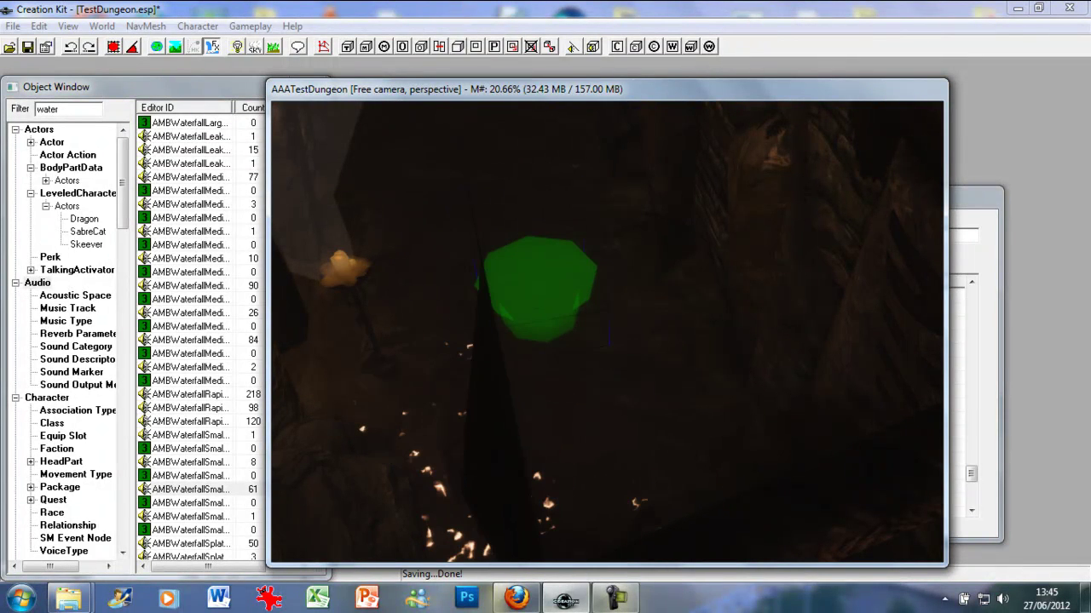
{"action": "mouse_move", "coordinate": [540, 286]}
{"action": "left_mouse_down"}
{"action": "mouse_move", "coordinate": [547, 388]}
{"action": "mouse_move", "coordinate": [547, 339]}
{"action": "left_mouse_up"}
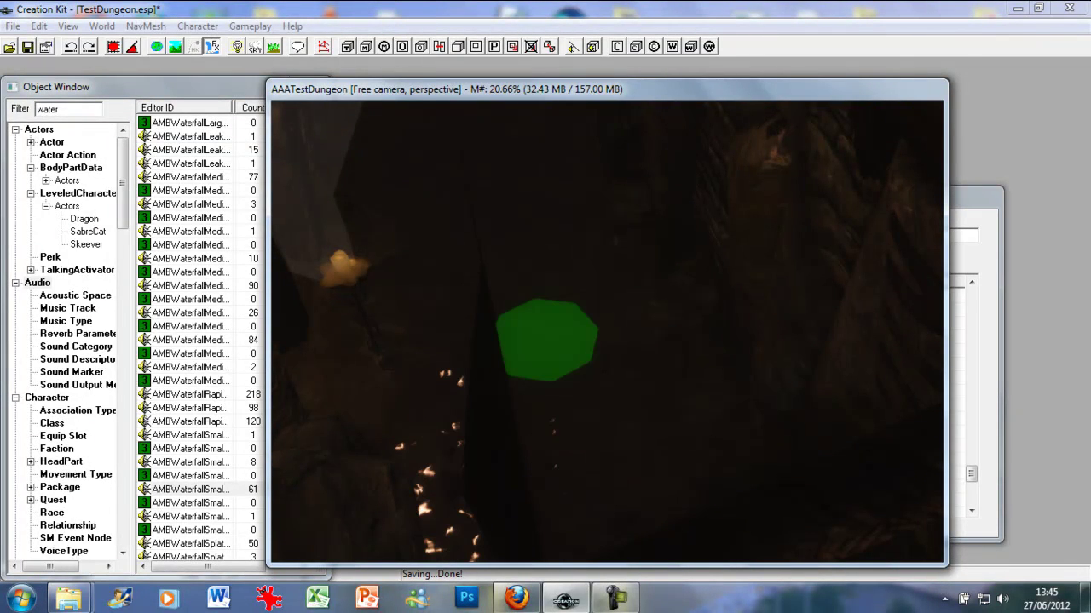
- Place an AMBWaterfallSmallLP sound marker on the root-covered ground between the two pillars with yellow lights
{"action": "scroll", "coordinate": [581, 419], "scroll_direction": "up", "scroll_amount": 3}
{"action": "scroll", "coordinate": [580, 417], "scroll_direction": "down", "scroll_amount": 6}
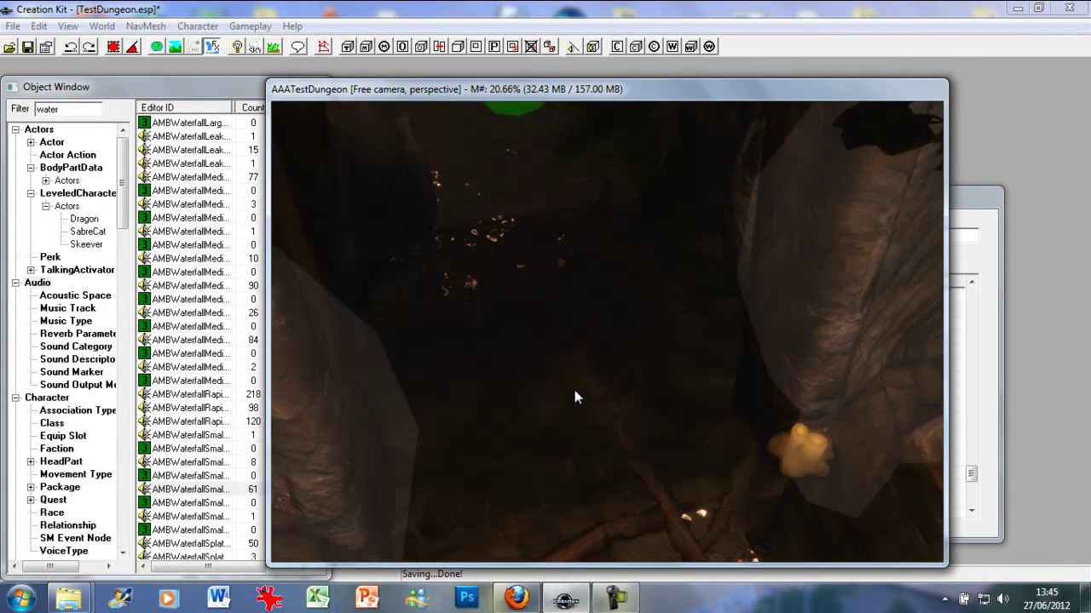
{"action": "scroll", "coordinate": [575, 392], "scroll_direction": "down", "scroll_amount": 3}
{"action": "middle_click_drag", "start_coordinate": [576, 393], "coordinate": [558, 230]}
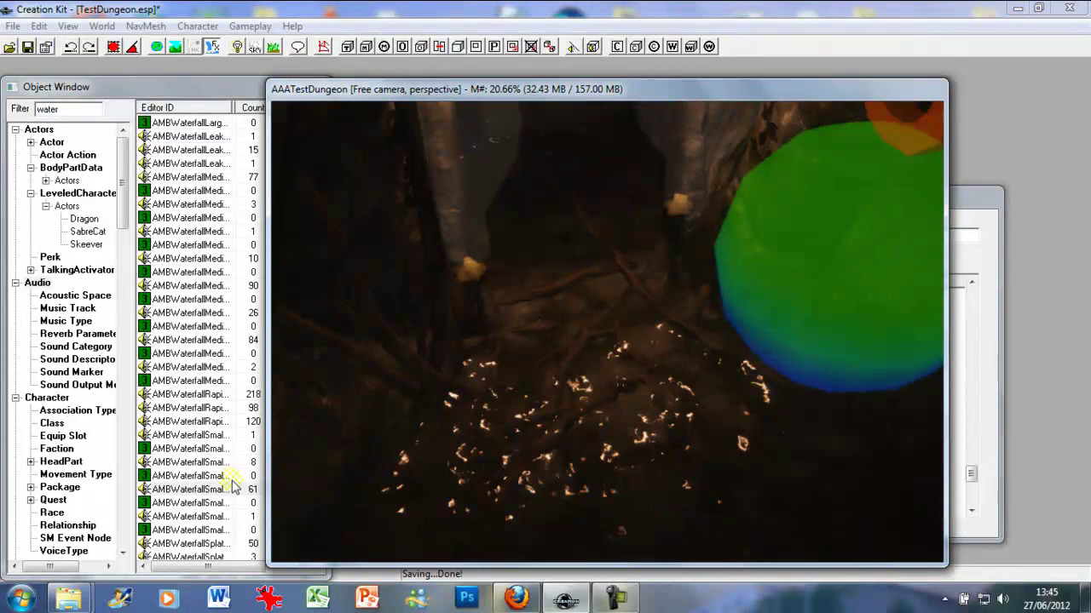
{"action": "left_click_drag", "start_coordinate": [209, 492], "coordinate": [607, 307]}
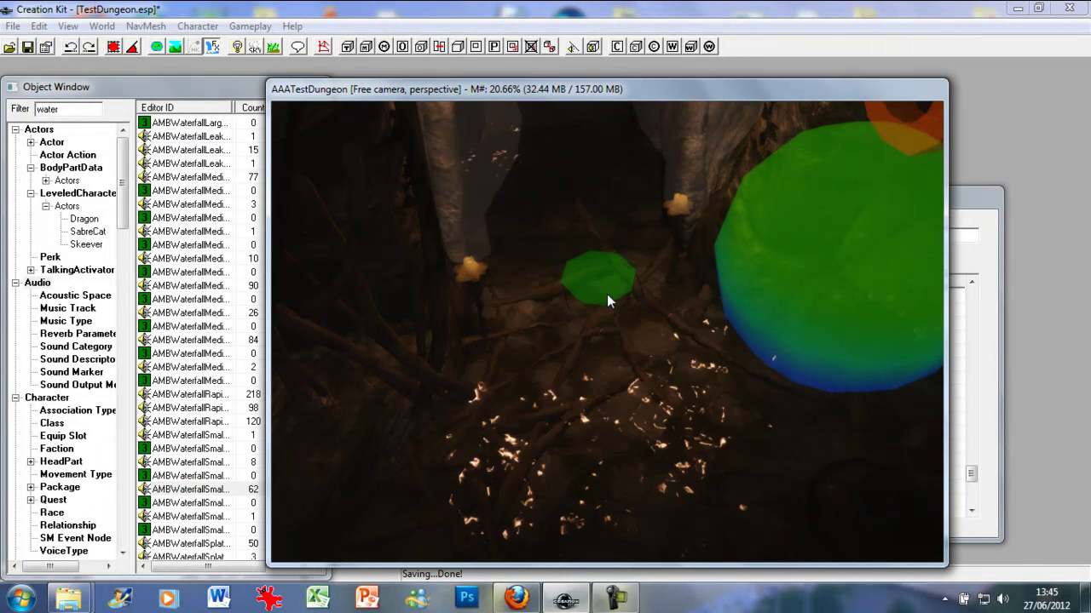
- Place one more AMBWaterfallSmallLP sound marker in the dark area past the large sound spheres and save the plugin
{"action": "scroll", "coordinate": [604, 355], "scroll_direction": "down", "scroll_amount": 4}
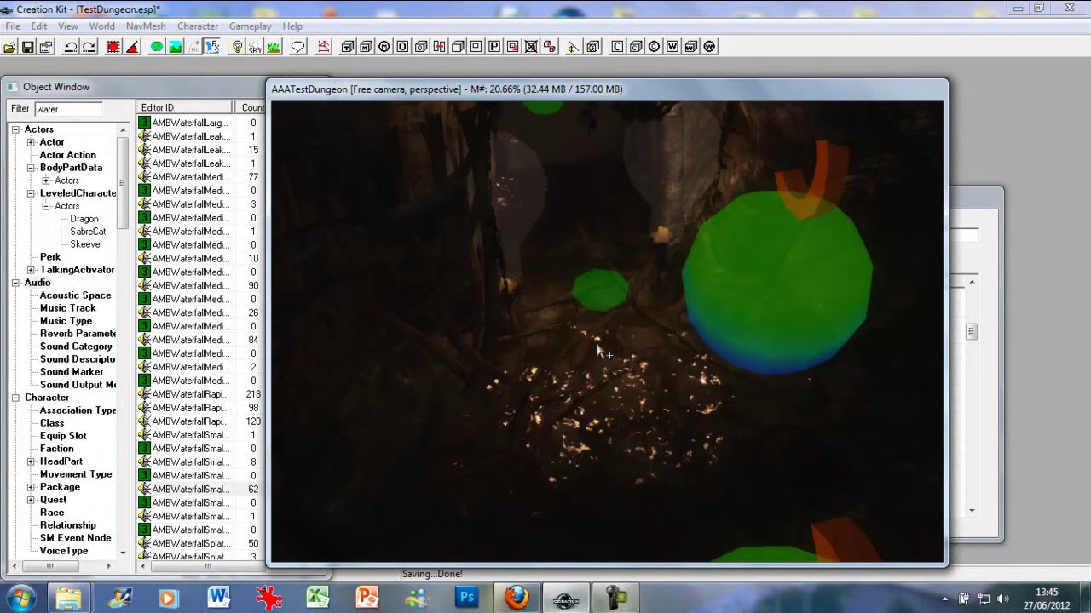
{"action": "middle_click_drag", "start_coordinate": [604, 356], "coordinate": [590, 308]}
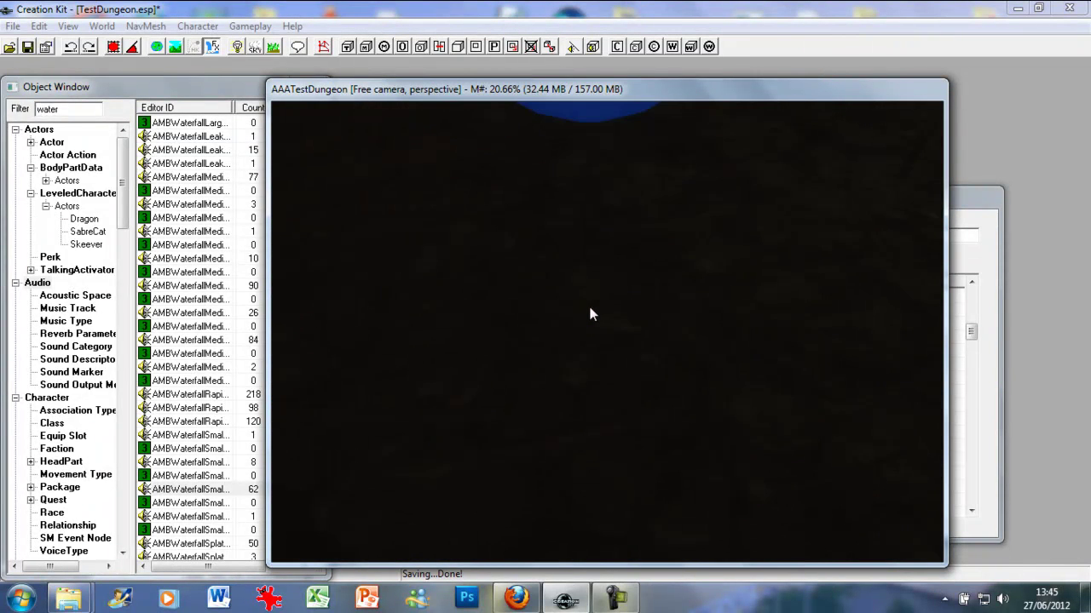
{"action": "left_click_drag", "start_coordinate": [186, 493], "coordinate": [613, 503]}
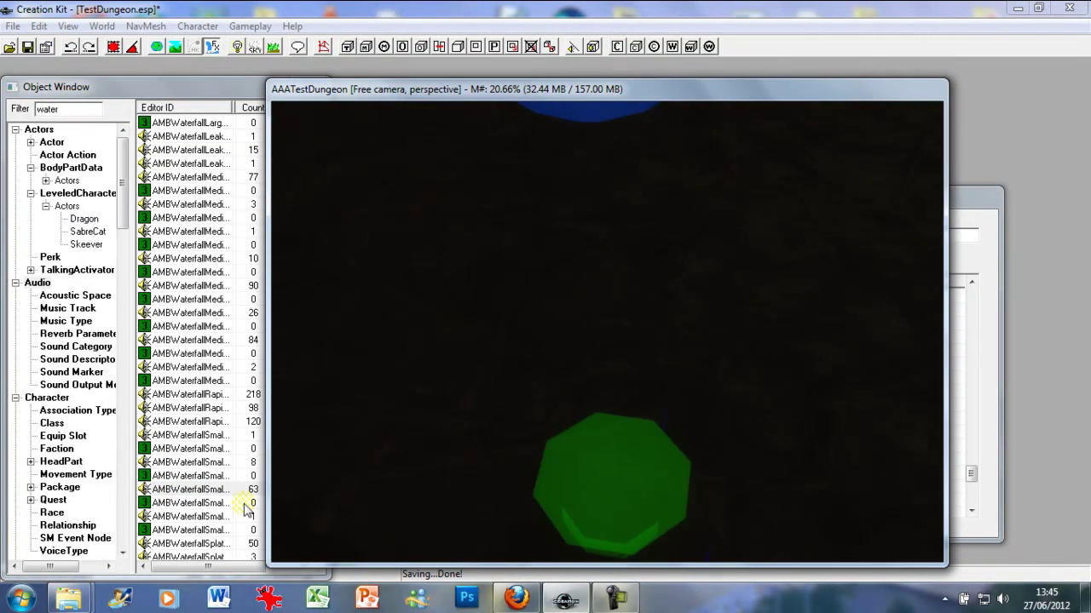
{"action": "key", "text": "ctrl+s"}
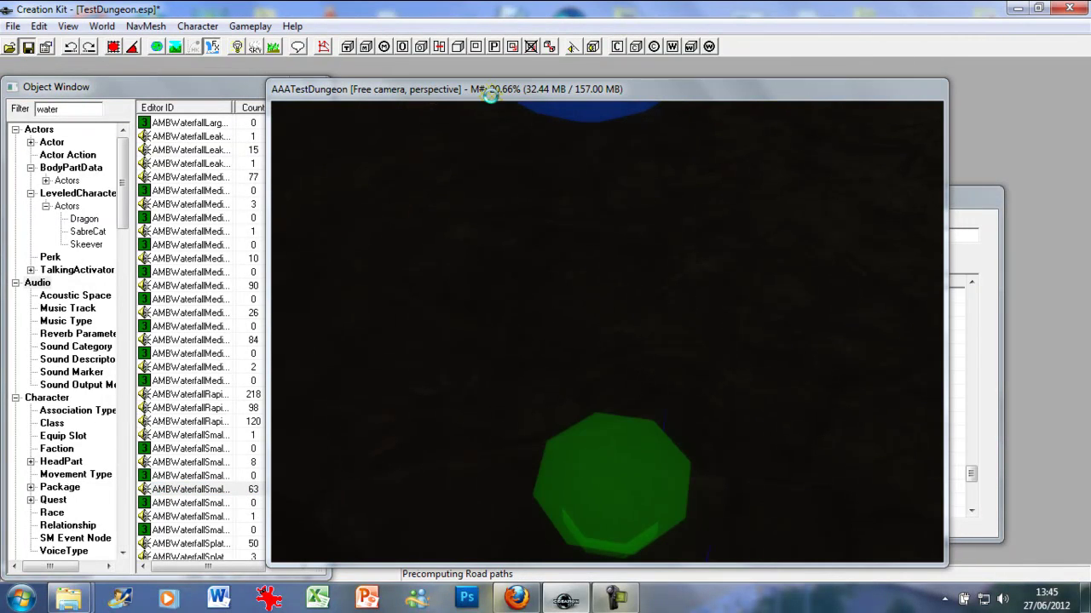
- Return to the waterfall area and turn off the animated effects display
{"action": "scroll", "coordinate": [549, 320], "scroll_direction": "down", "scroll_amount": 3}
{"action": "scroll", "coordinate": [675, 228], "scroll_direction": "down", "scroll_amount": 3}
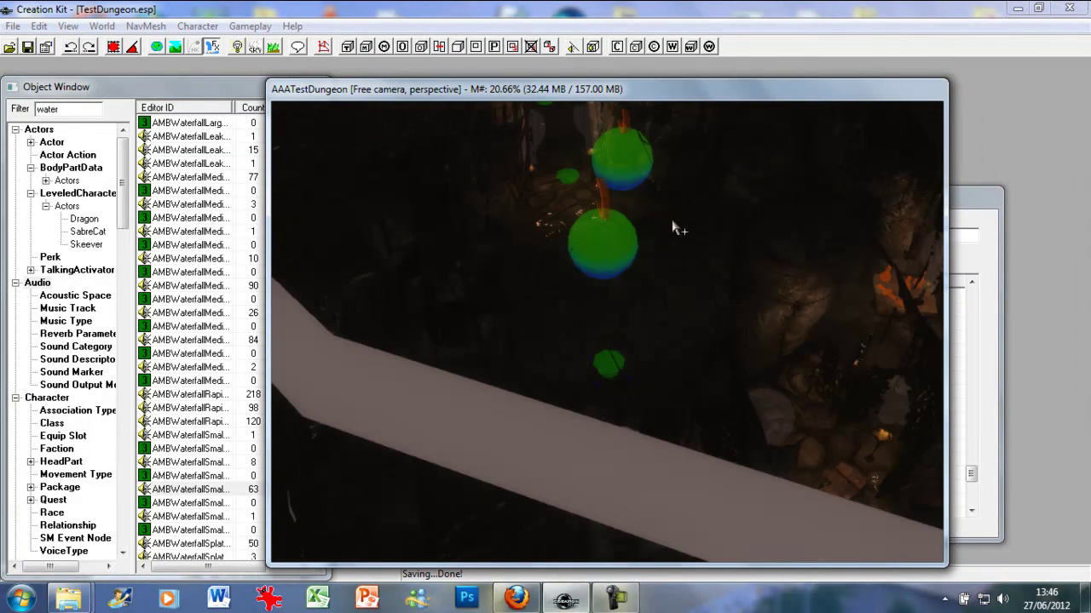
{"action": "middle_click_drag", "start_coordinate": [675, 229], "coordinate": [464, 418]}
{"action": "scroll", "coordinate": [465, 417], "scroll_direction": "up", "scroll_amount": 3}
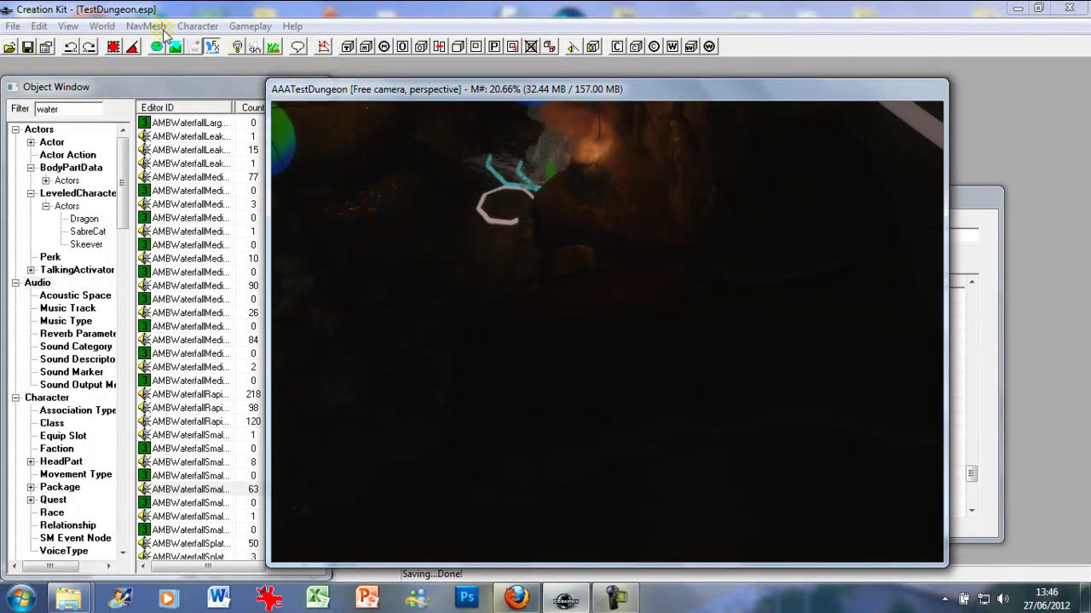
{"action": "left_click", "coordinate": [194, 46]}
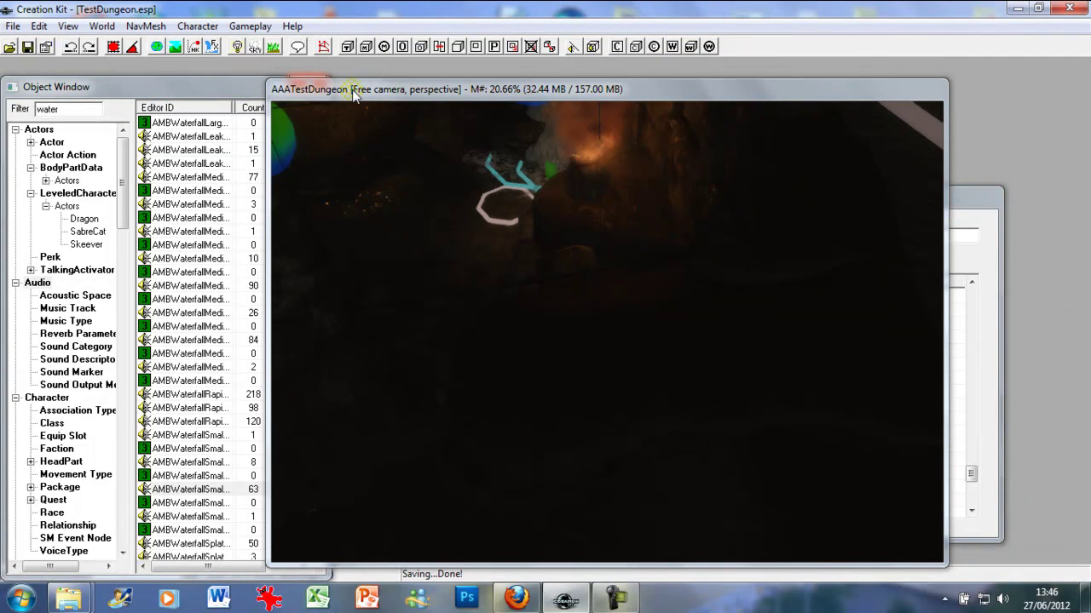
- Try to move the selected waterfall mesh slightly upward, then undo the move
{"action": "middle_click_drag", "start_coordinate": [352, 90], "coordinate": [498, 329]}
{"action": "scroll", "coordinate": [518, 239], "scroll_direction": "up", "scroll_amount": 3}
{"action": "left_click", "coordinate": [496, 329]}
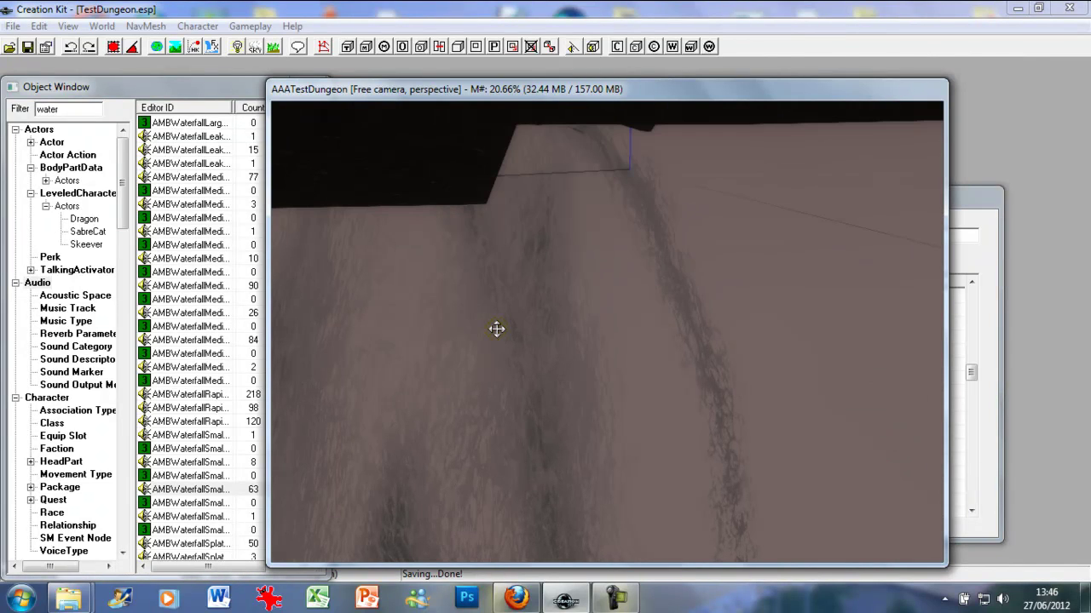
{"action": "mouse_move", "coordinate": [527, 291]}
{"action": "left_mouse_down"}
{"action": "mouse_move", "coordinate": [527, 248]}
{"action": "mouse_move", "coordinate": [526, 270]}
{"action": "left_mouse_up"}
{"action": "left_click", "coordinate": [40, 25]}
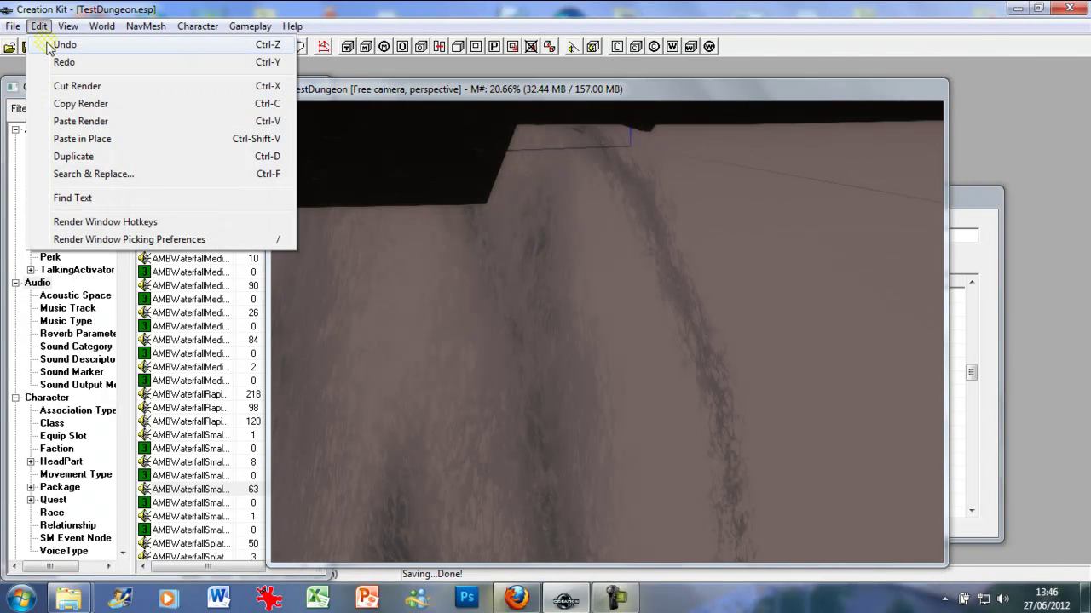
{"action": "left_click", "coordinate": [60, 45]}
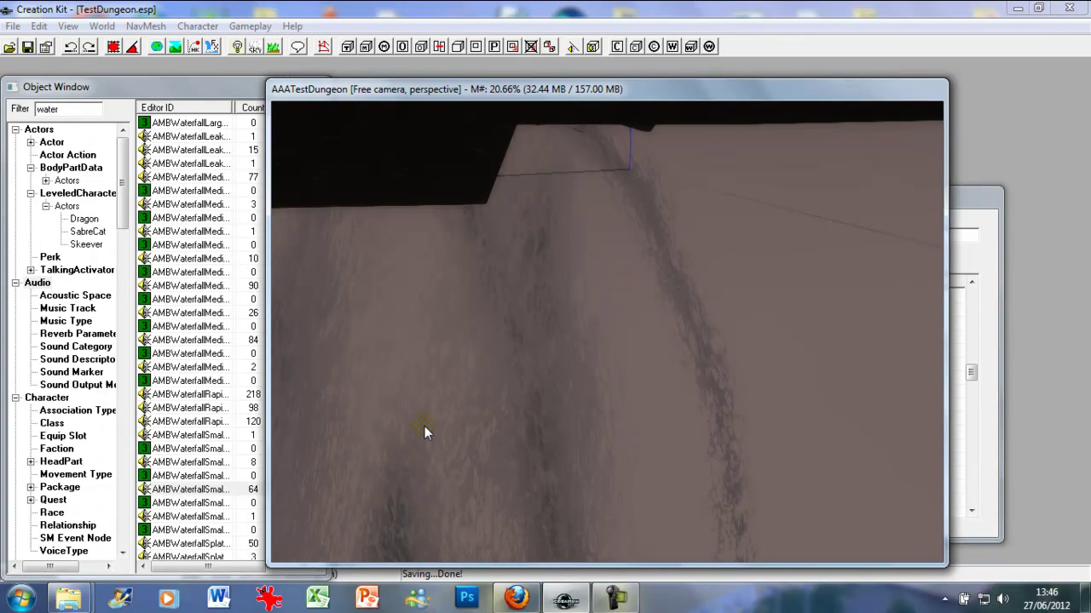
- Reposition the textured water skirt mesh so that it sits closely against the side of the vertical waterfall
{"action": "scroll", "coordinate": [424, 426], "scroll_direction": "up", "scroll_amount": 5}
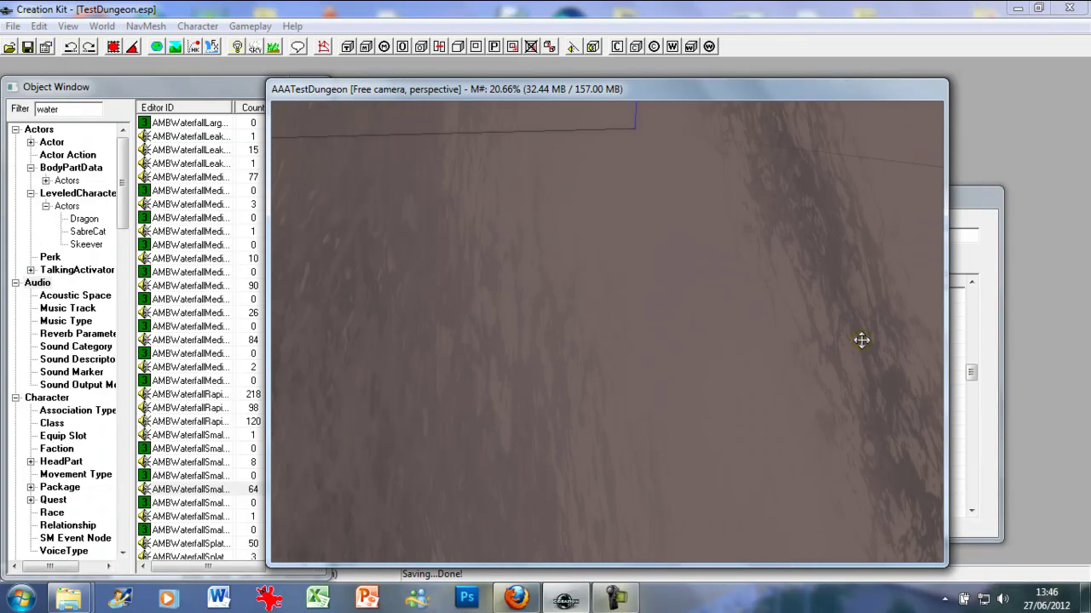
{"action": "key", "text": "d"}
{"action": "mouse_move", "coordinate": [861, 340]}
{"action": "middle_mouse_down"}
{"action": "mouse_move", "coordinate": [607, 323]}
{"action": "mouse_move", "coordinate": [564, 369]}
{"action": "mouse_move", "coordinate": [494, 370]}
{"action": "mouse_move", "coordinate": [457, 358]}
{"action": "mouse_move", "coordinate": [352, 277]}
{"action": "mouse_move", "coordinate": [351, 298]}
{"action": "mouse_move", "coordinate": [375, 305]}
{"action": "mouse_move", "coordinate": [438, 261]}
{"action": "mouse_move", "coordinate": [401, 340]}
{"action": "middle_mouse_up"}
{"action": "left_click_drag", "start_coordinate": [389, 375], "coordinate": [477, 327]}
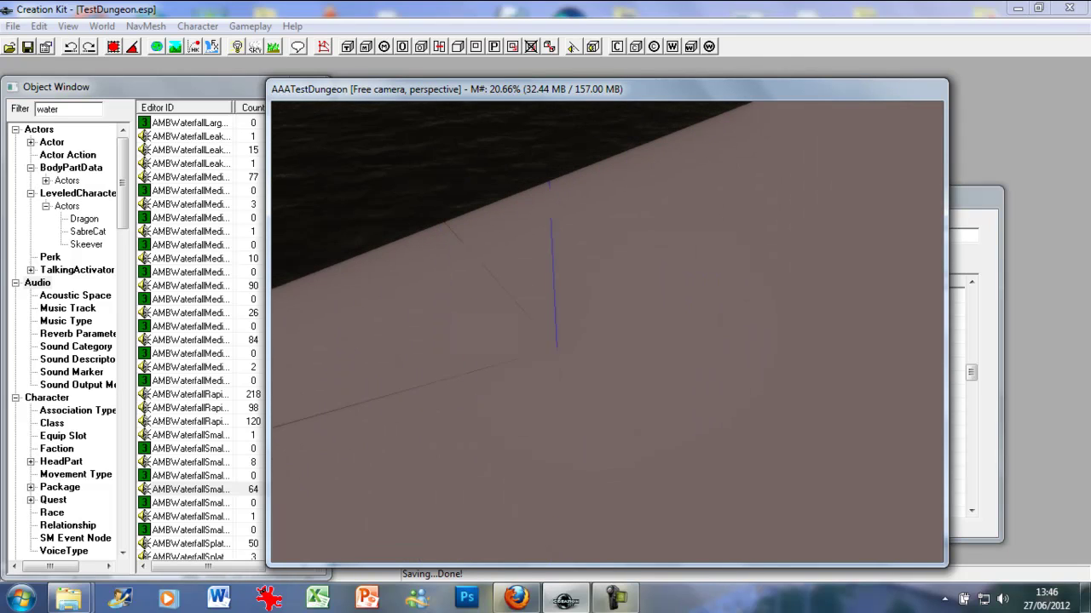
{"action": "left_click_drag", "start_coordinate": [590, 341], "coordinate": [591, 237]}
{"action": "mouse_move", "coordinate": [589, 237]}
{"action": "middle_mouse_down", "text": "shift"}
{"action": "mouse_move", "coordinate": [764, 358]}
{"action": "mouse_move", "coordinate": [835, 458]}
{"action": "mouse_move", "coordinate": [798, 381]}
{"action": "mouse_move", "coordinate": [837, 372]}
{"action": "mouse_move", "coordinate": [811, 370]}
{"action": "mouse_move", "coordinate": [779, 409]}
{"action": "mouse_move", "coordinate": [824, 371]}
{"action": "mouse_move", "coordinate": [779, 383]}
{"action": "mouse_move", "coordinate": [639, 375]}
{"action": "mouse_move", "coordinate": [725, 289]}
{"action": "mouse_move", "coordinate": [754, 281]}
{"action": "mouse_move", "coordinate": [735, 361]}
{"action": "mouse_move", "coordinate": [643, 376]}
{"action": "middle_mouse_up", "text": "shift"}
{"action": "left_click_drag", "start_coordinate": [643, 376], "coordinate": [667, 376]}
{"action": "middle_click_drag", "start_coordinate": [663, 359], "coordinate": [647, 357]}
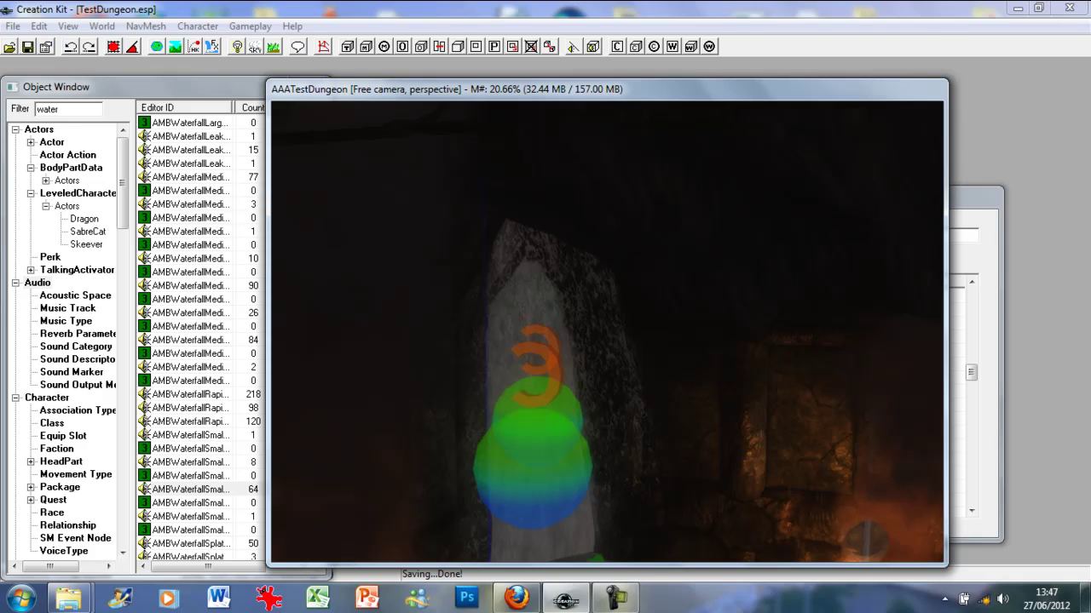
{"action": "left_click_drag", "start_coordinate": [635, 376], "coordinate": [603, 358]}
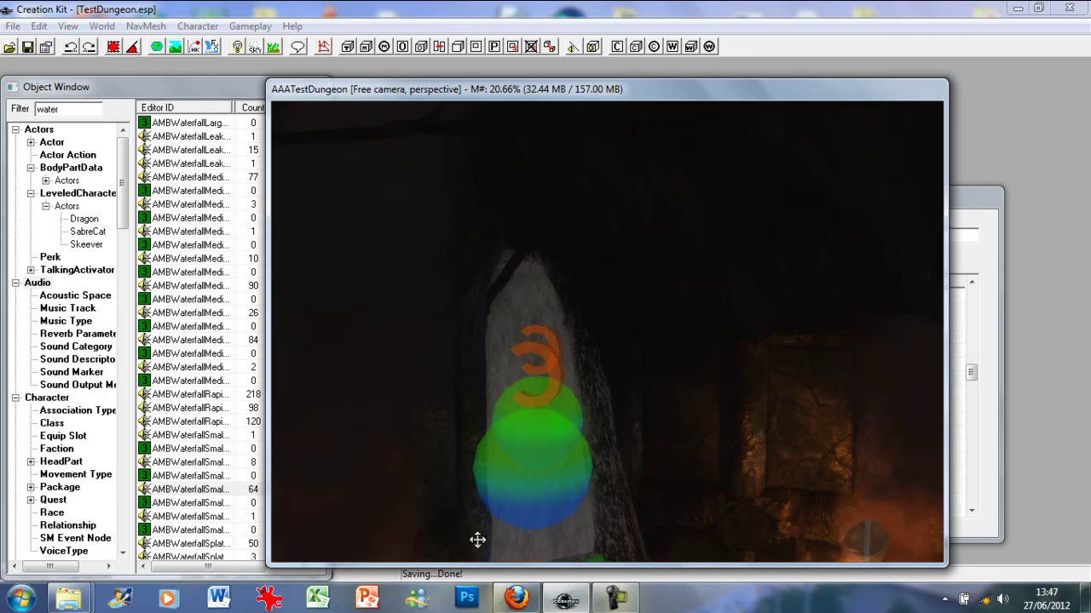
- Check the skirt's alignment from the foot to the top of the waterfall and turn the animated effects back on
{"action": "middle_click_drag", "start_coordinate": [478, 540], "coordinate": [492, 352], "text": "shift"}
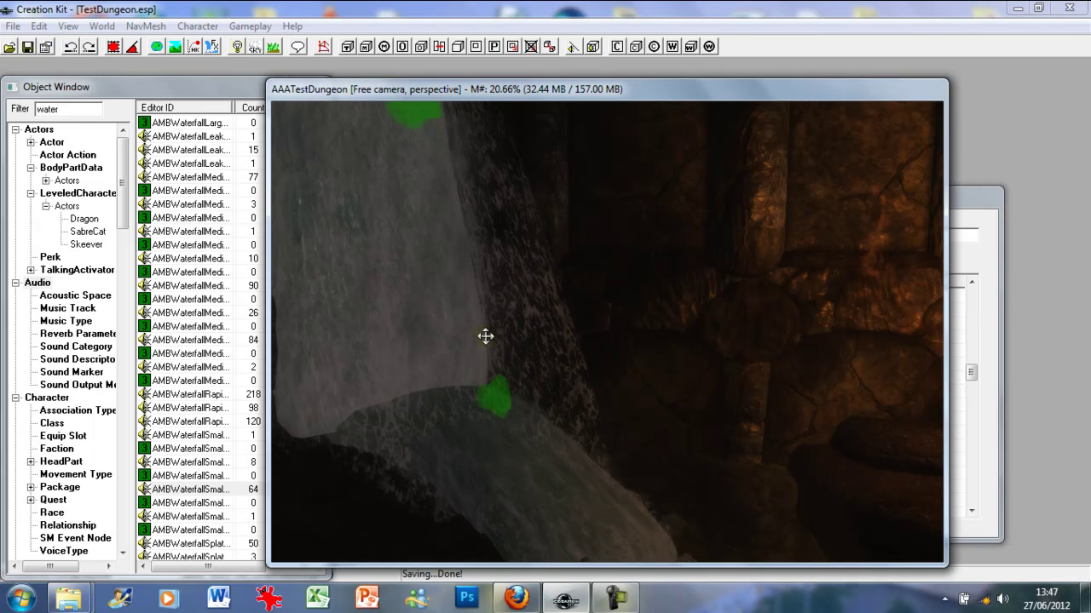
{"action": "scroll", "coordinate": [486, 307], "scroll_direction": "down", "scroll_amount": 1}
{"action": "mouse_move", "coordinate": [487, 306]}
{"action": "middle_mouse_down"}
{"action": "mouse_move", "coordinate": [491, 370]}
{"action": "mouse_move", "coordinate": [431, 400]}
{"action": "mouse_move", "coordinate": [430, 349]}
{"action": "mouse_move", "coordinate": [455, 322]}
{"action": "mouse_move", "coordinate": [443, 290]}
{"action": "mouse_move", "coordinate": [439, 328]}
{"action": "mouse_move", "coordinate": [585, 338]}
{"action": "mouse_move", "coordinate": [584, 307]}
{"action": "mouse_move", "coordinate": [566, 371]}
{"action": "middle_mouse_up"}
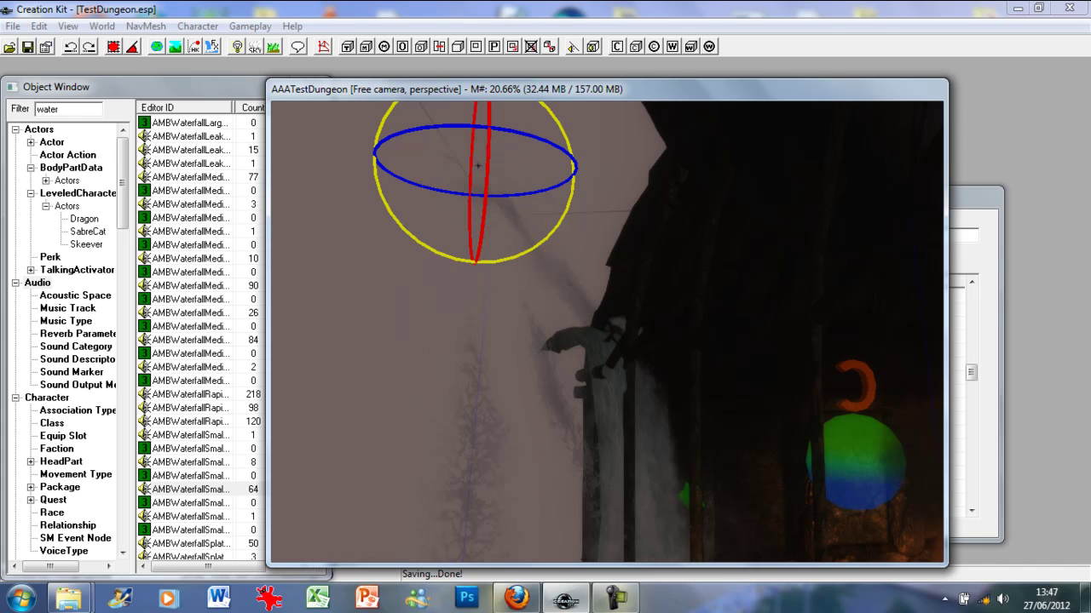
{"action": "scroll", "coordinate": [450, 202], "scroll_direction": "up", "scroll_amount": 5}
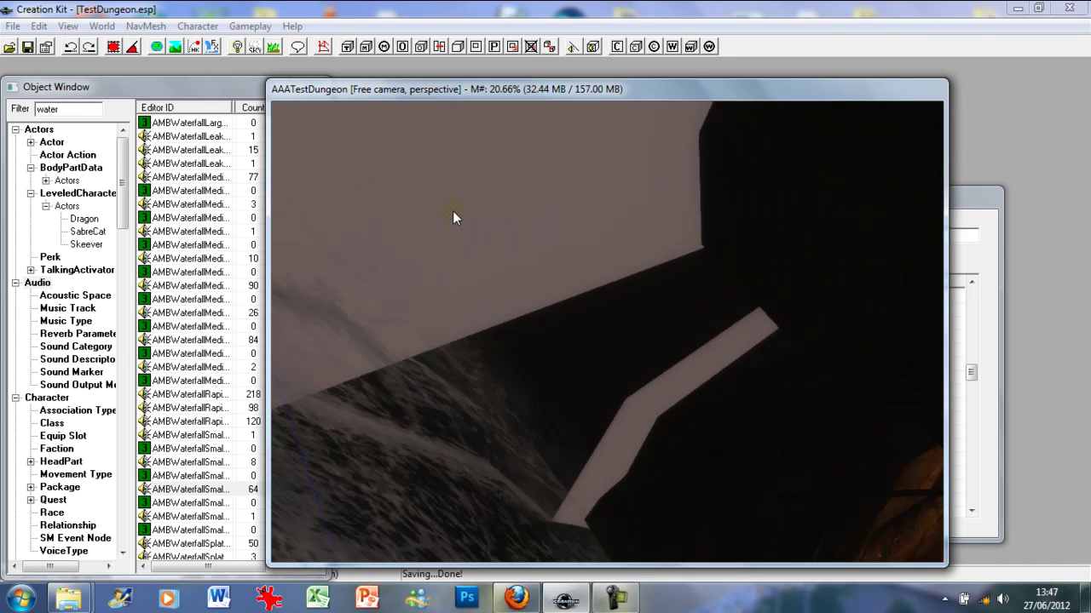
{"action": "mouse_move", "coordinate": [456, 223]}
{"action": "middle_mouse_down"}
{"action": "mouse_move", "coordinate": [496, 311]}
{"action": "mouse_move", "coordinate": [475, 256]}
{"action": "mouse_move", "coordinate": [506, 277]}
{"action": "mouse_move", "coordinate": [424, 244]}
{"action": "middle_mouse_up"}
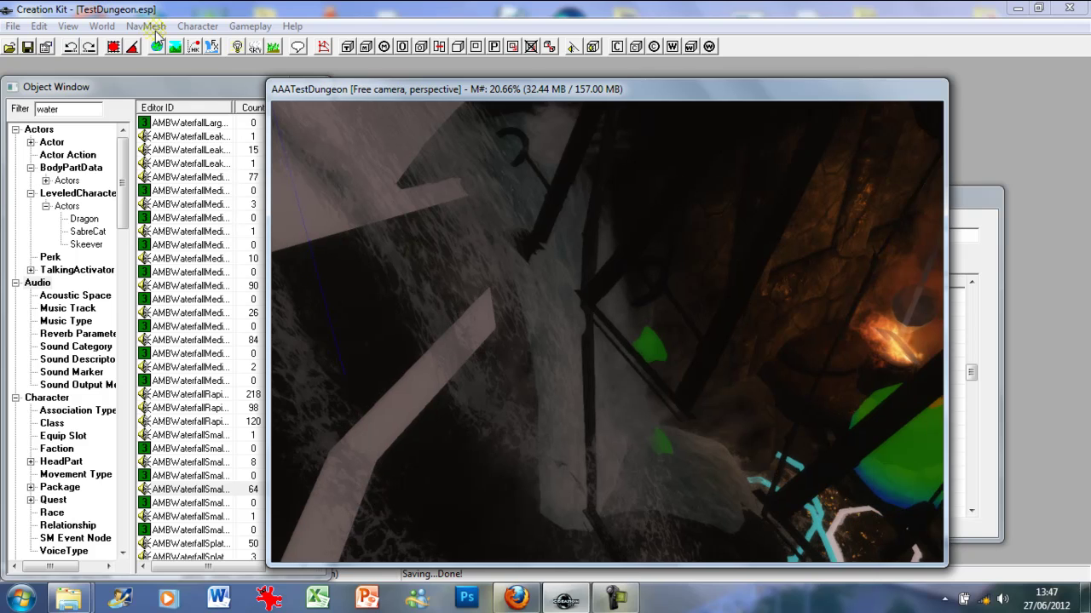
{"action": "left_click", "coordinate": [238, 52]}
{"action": "left_click", "coordinate": [238, 52]}
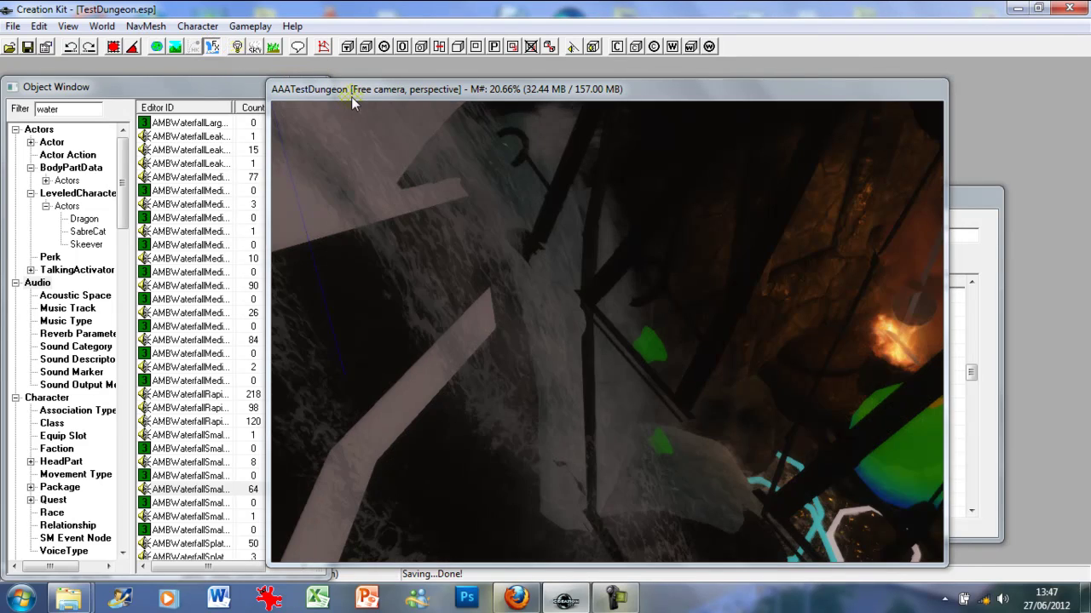
- Try to rotate the selected water effect around its vertical axis beside the waterfall, then undo the rotation
{"action": "middle_click_drag", "start_coordinate": [606, 328], "coordinate": [636, 330], "text": "shift"}
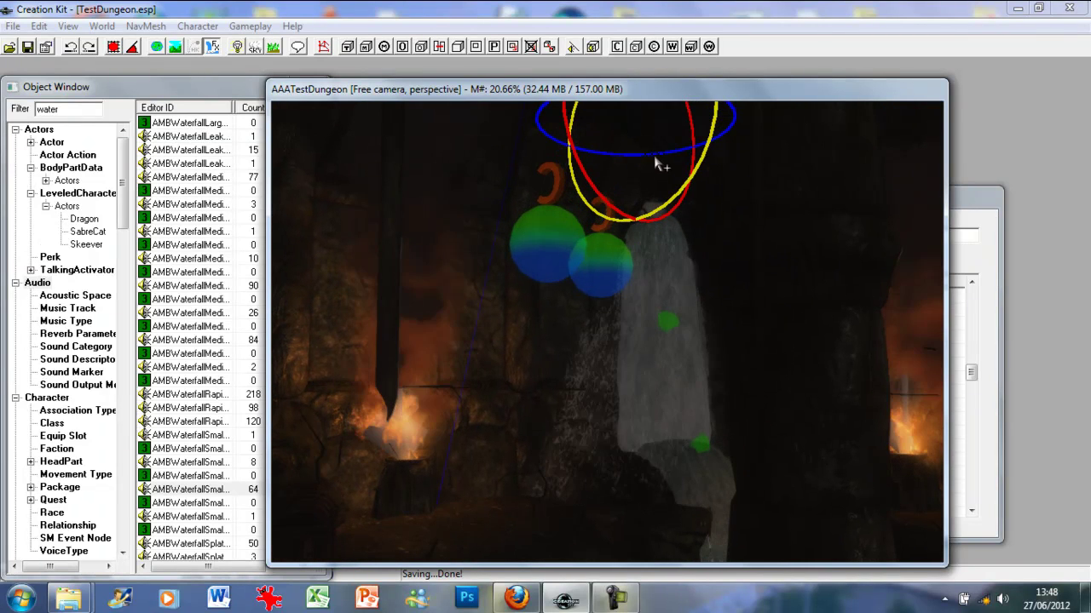
{"action": "left_click_drag", "start_coordinate": [653, 155], "coordinate": [702, 155]}
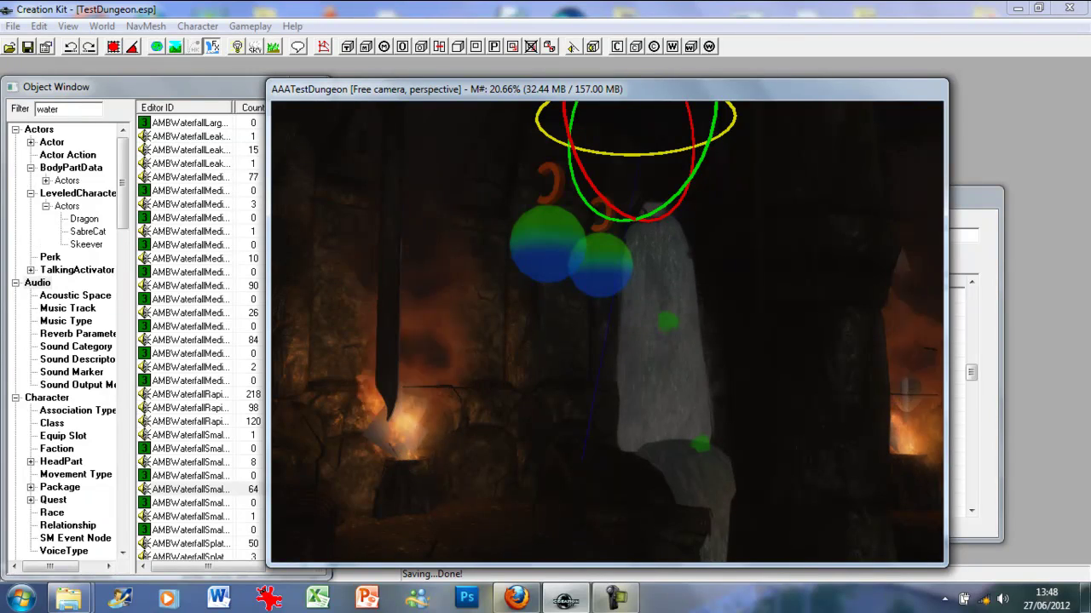
{"action": "left_click", "coordinate": [39, 25]}
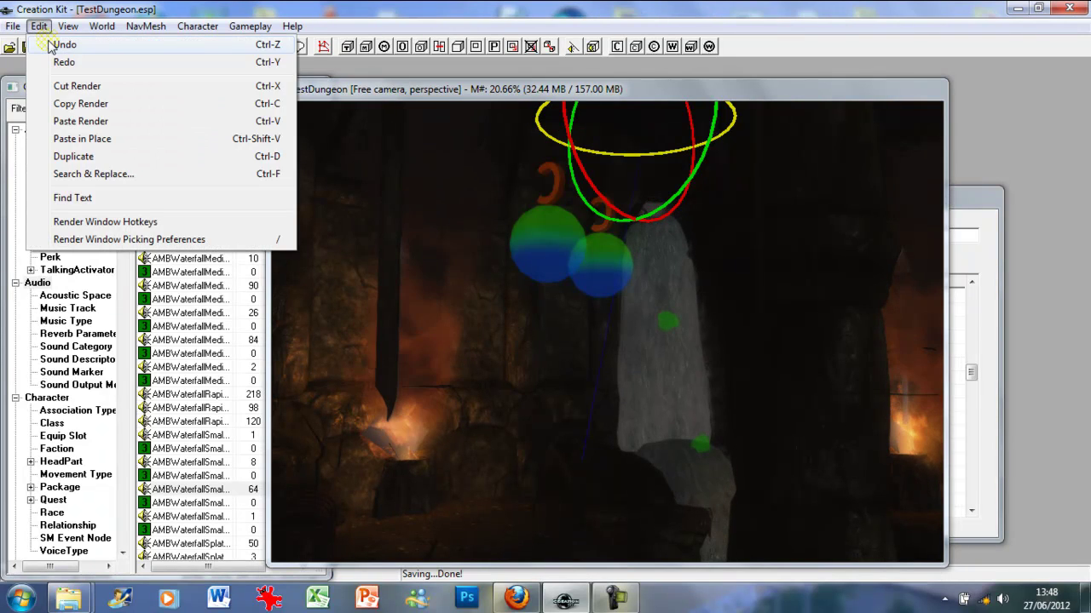
{"action": "left_click", "coordinate": [53, 43]}
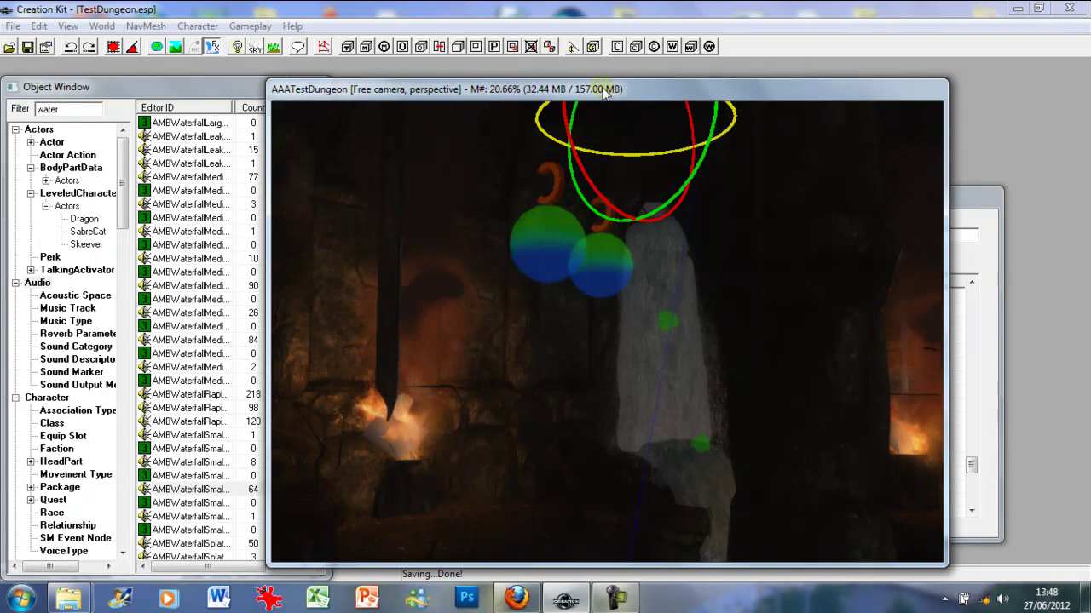
- Hide the rotation gizmo and inspect the waterfall and its spray up close from different angles
{"action": "key", "text": "w"}
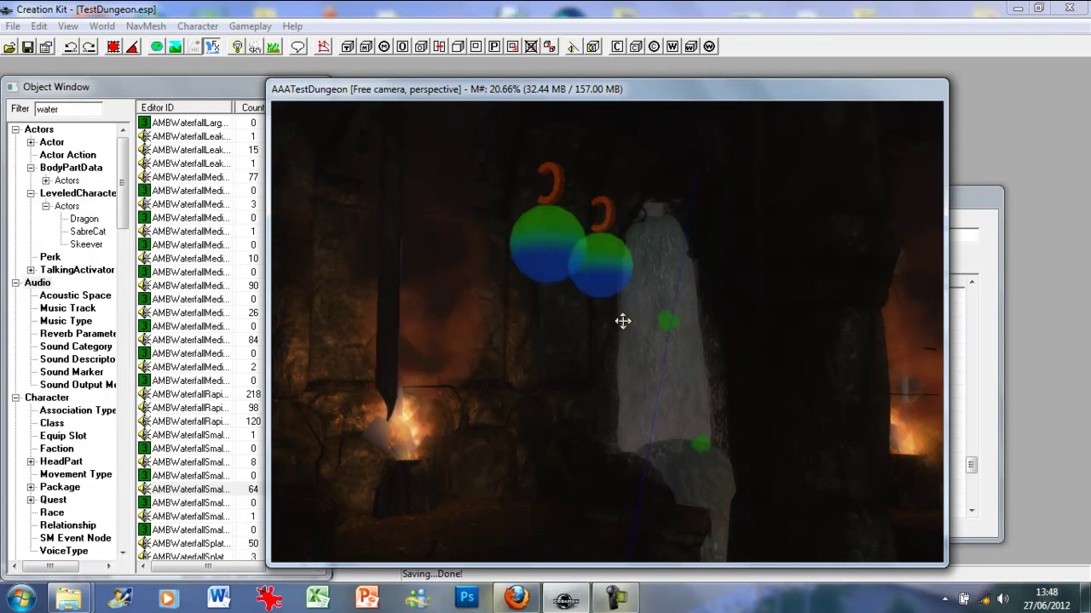
{"action": "scroll", "coordinate": [630, 321], "scroll_direction": "up", "scroll_amount": 5}
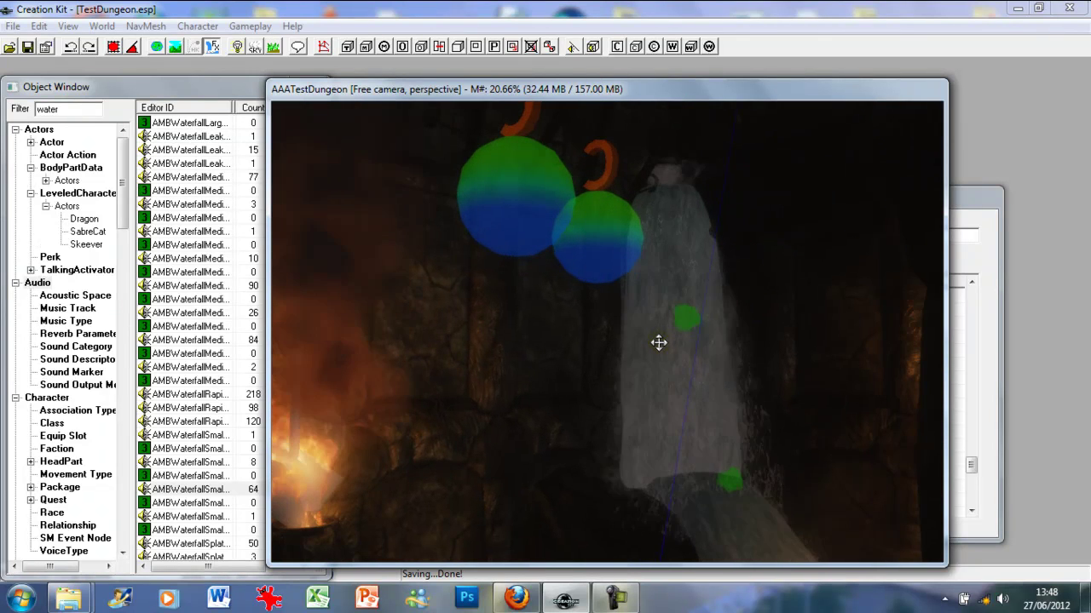
{"action": "middle_click_drag", "start_coordinate": [660, 339], "coordinate": [608, 423]}
{"action": "scroll", "coordinate": [613, 370], "scroll_direction": "down", "scroll_amount": 4}
{"action": "scroll", "coordinate": [610, 403], "scroll_direction": "up", "scroll_amount": 1}
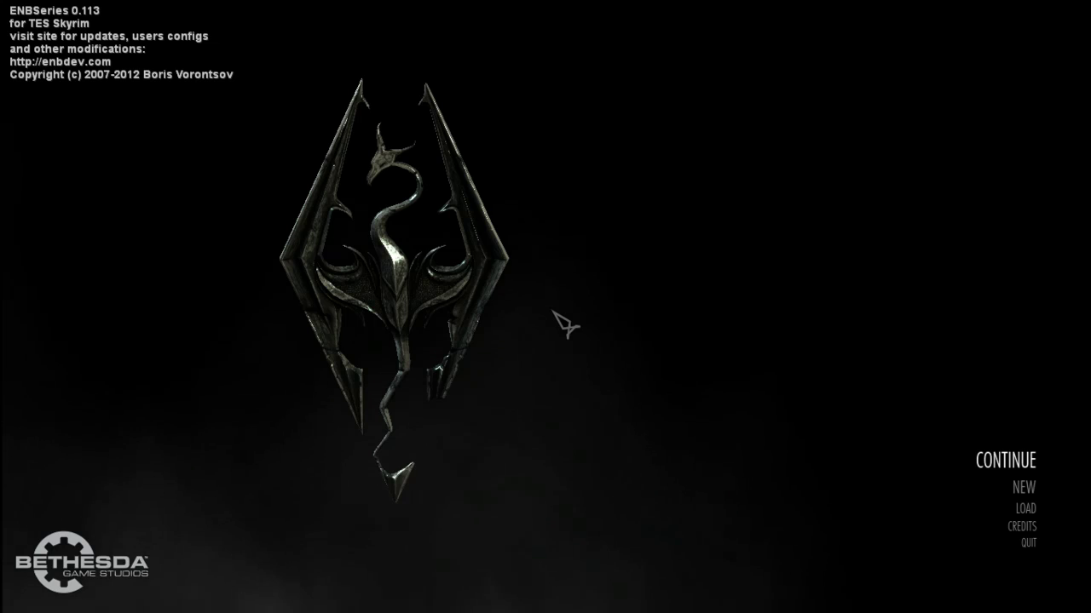
- Switch to Skyrim and load the AAATestDungeon cell from the main menu with the console's coc command
{"action": "key", "text": "grave"}
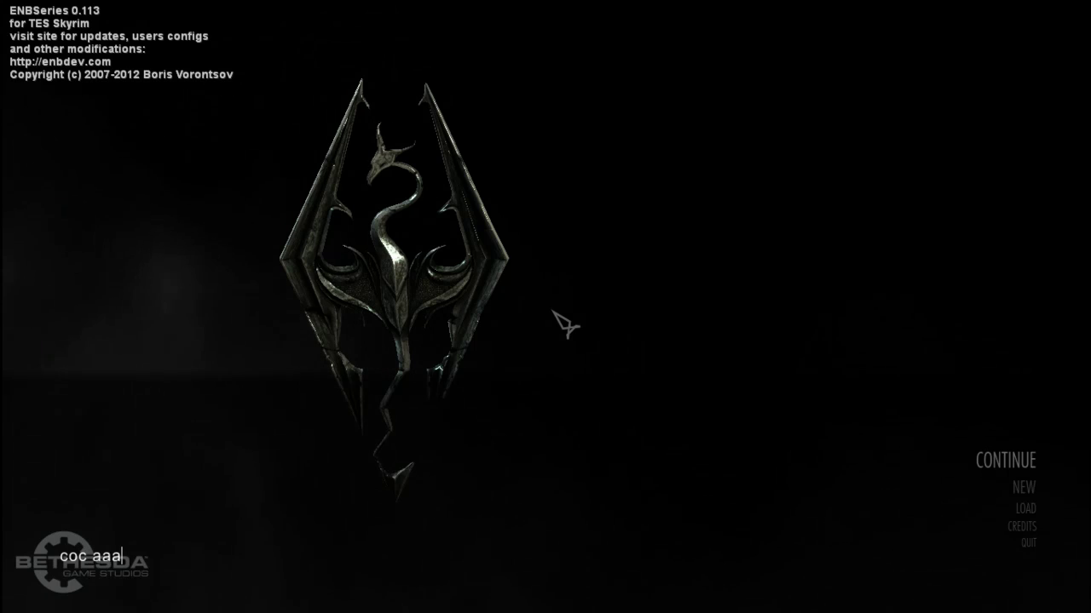
{"action": "type", "text": "t"}
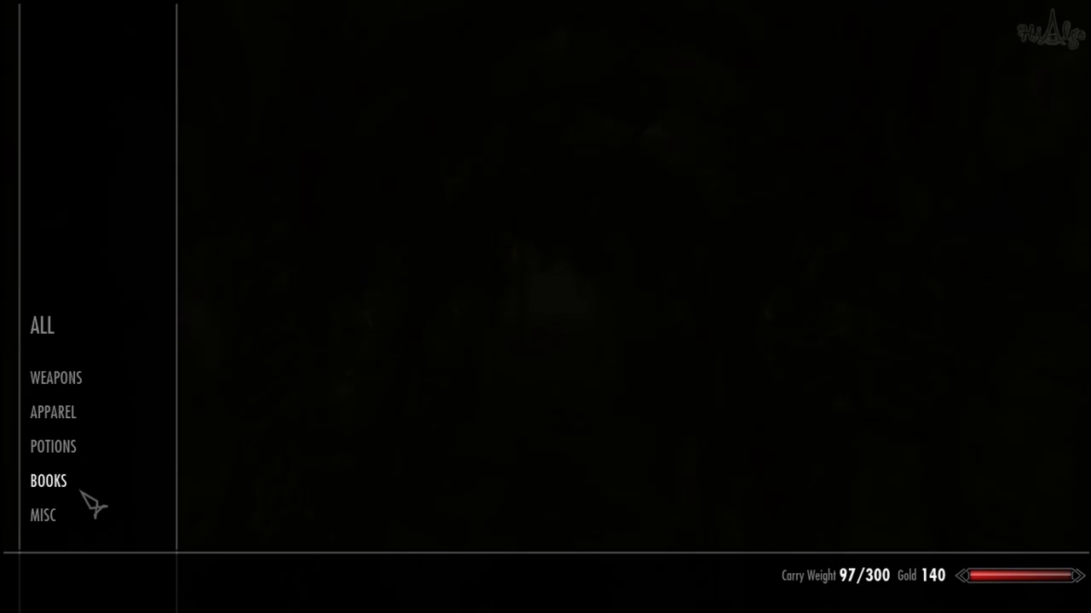
- Equip a torch from the miscellaneous inventory items and return to the dungeon
{"action": "left_click", "coordinate": [76, 514]}
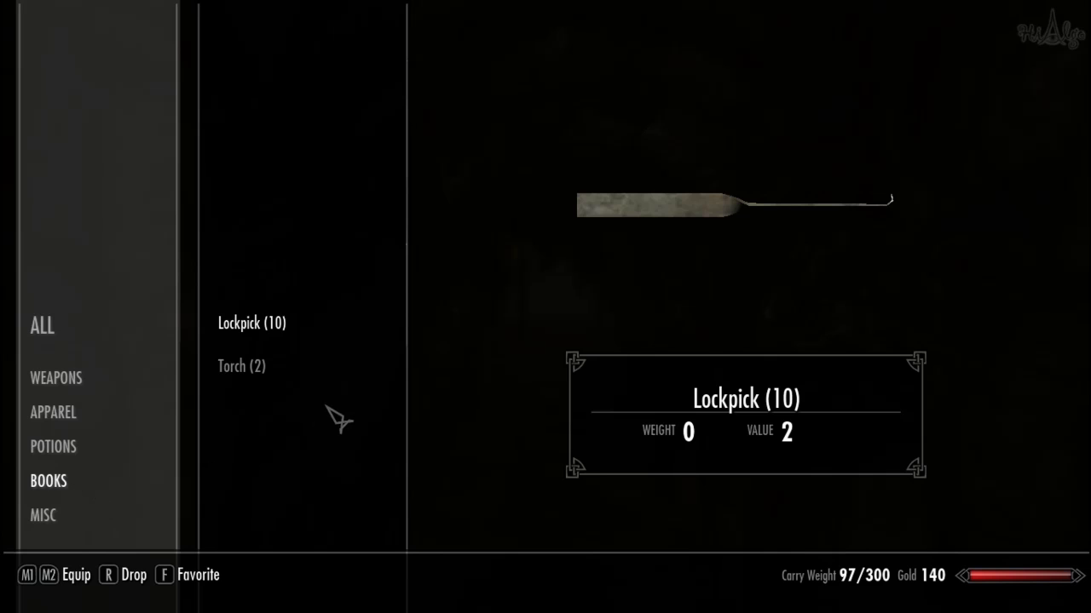
{"action": "left_click", "coordinate": [276, 380]}
{"action": "key", "text": "w"}
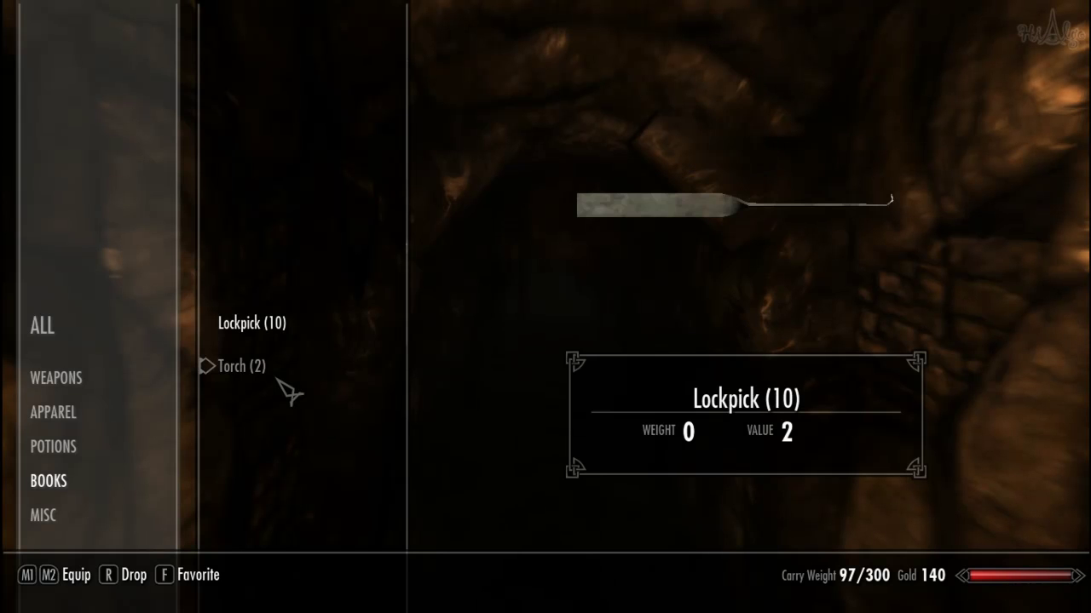
{"action": "key", "text": "Tab"}
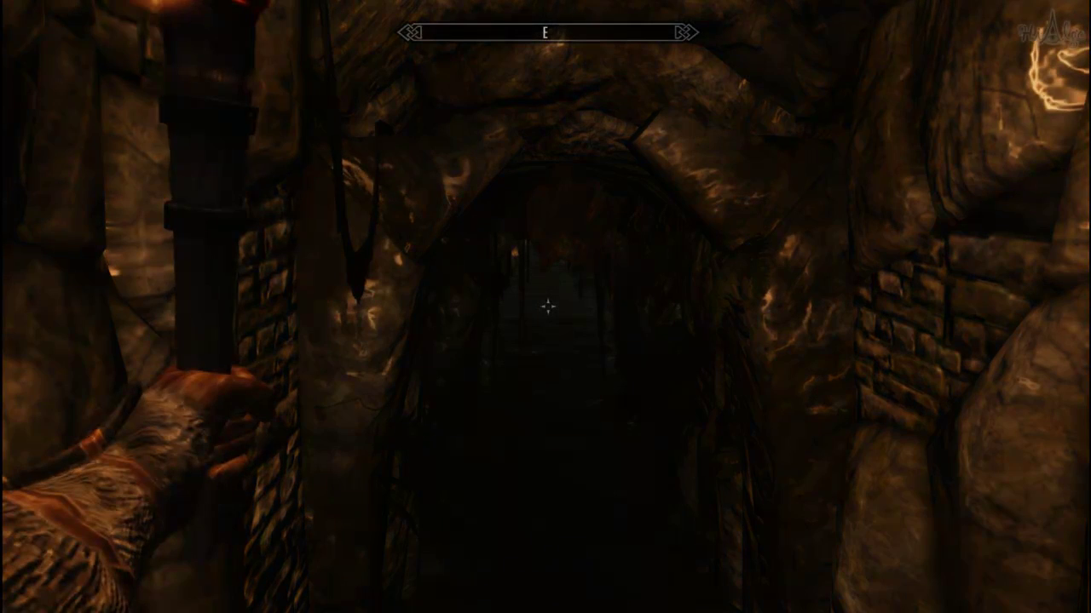
- Walk east through the entrance corridor, explore the candle-lit side room with the chest, and collect the Book of Spells
{"action": "key", "text": "w"}
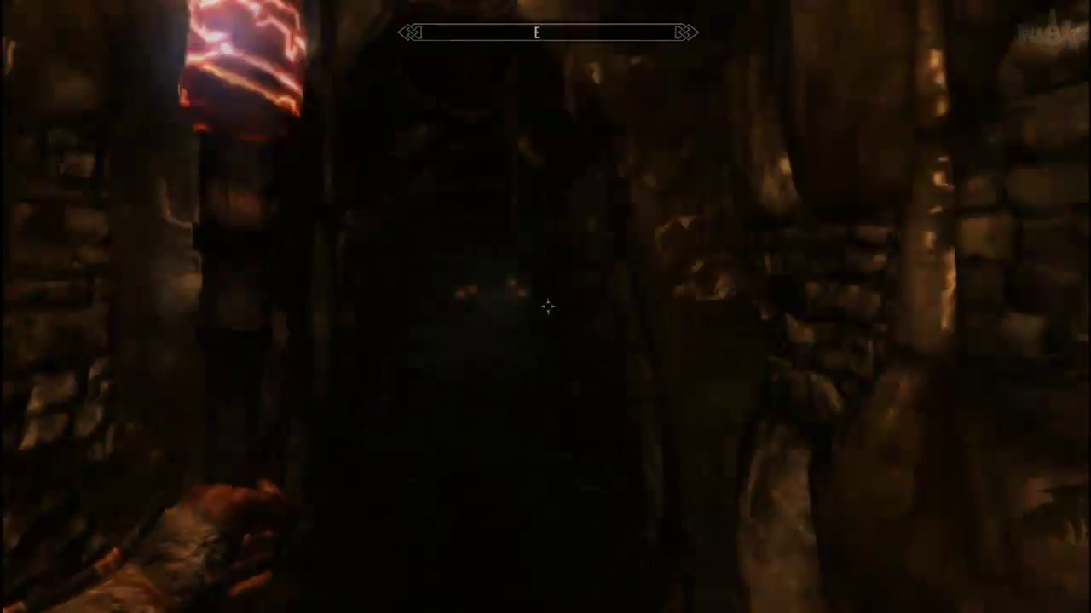
{"action": "key", "text": "w"}
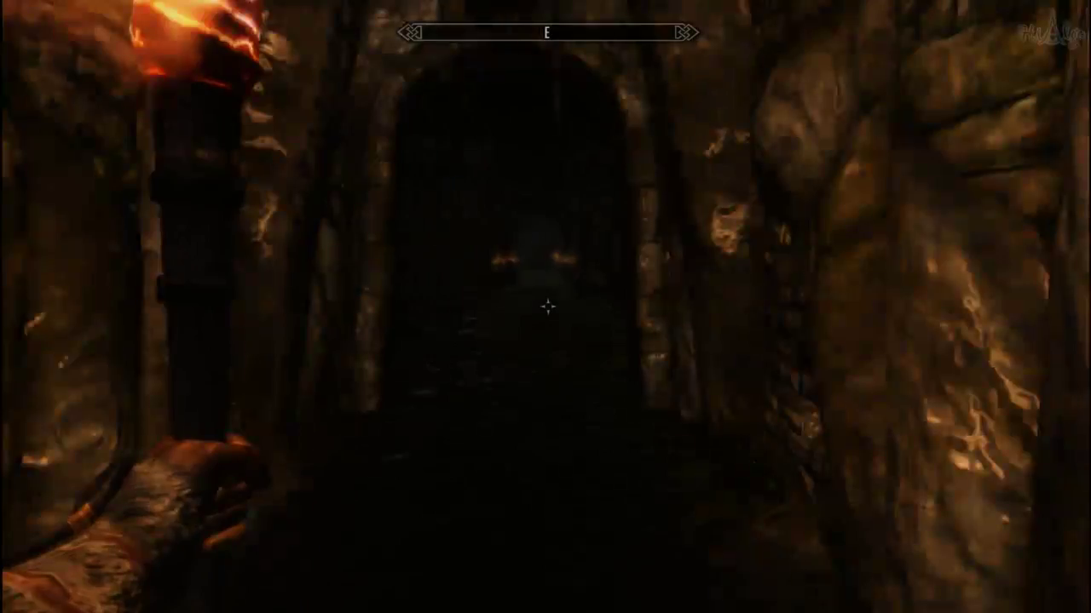
{"action": "key", "text": "w"}
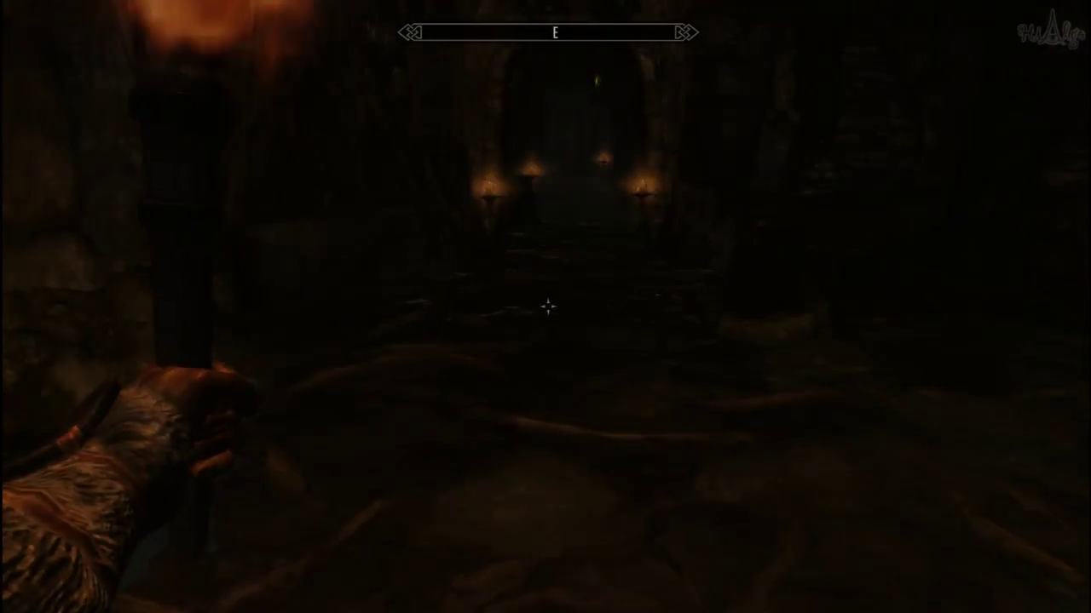
{"action": "key", "text": "w"}
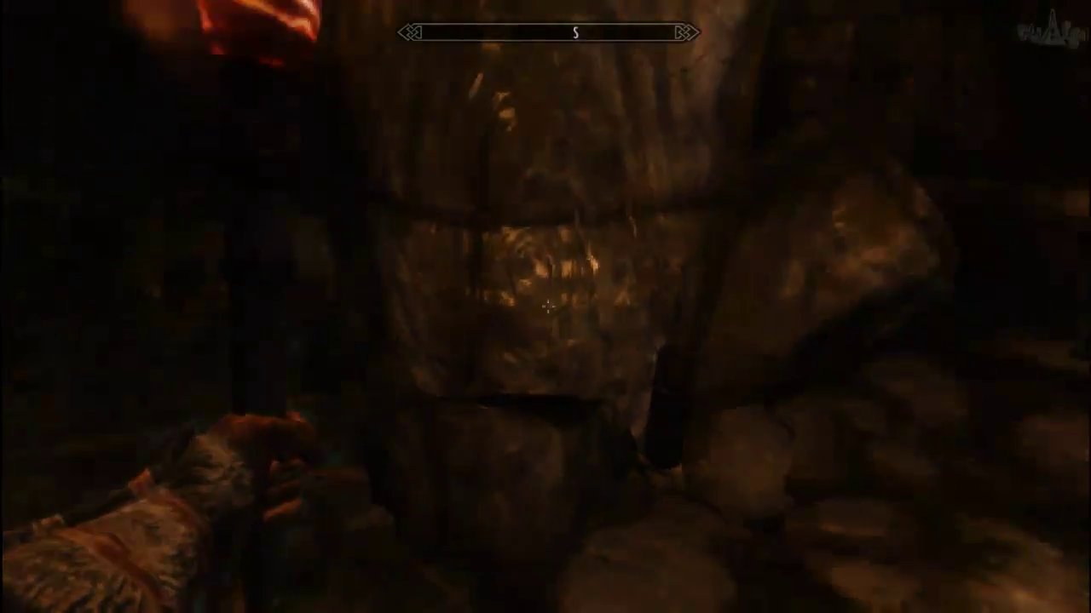
{"action": "key", "text": "w"}
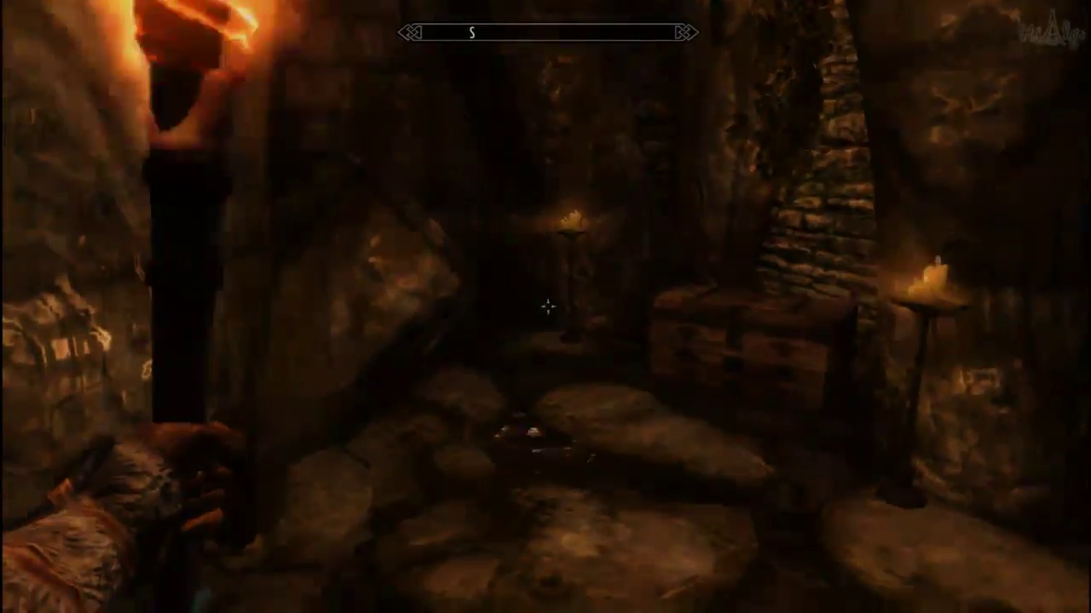
{"action": "key", "text": "w"}
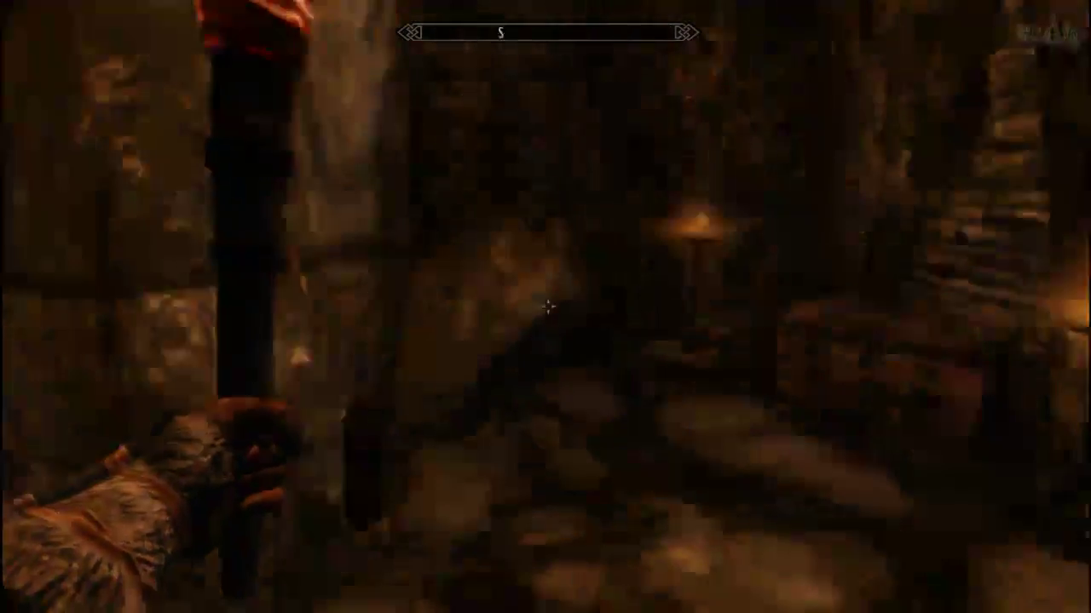
{"action": "key", "text": "w"}
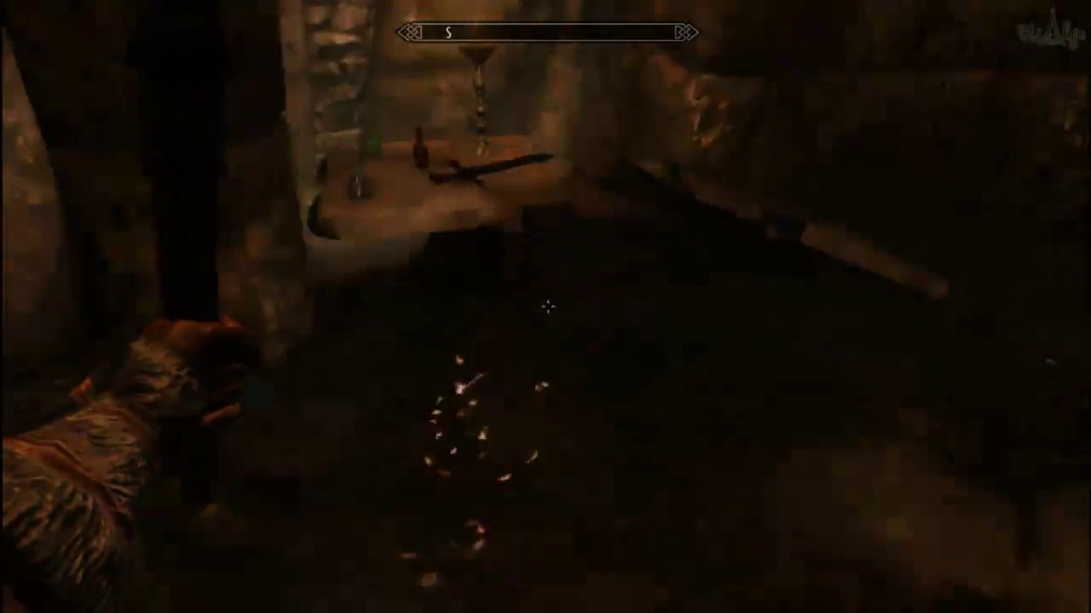
{"action": "key", "text": "s"}
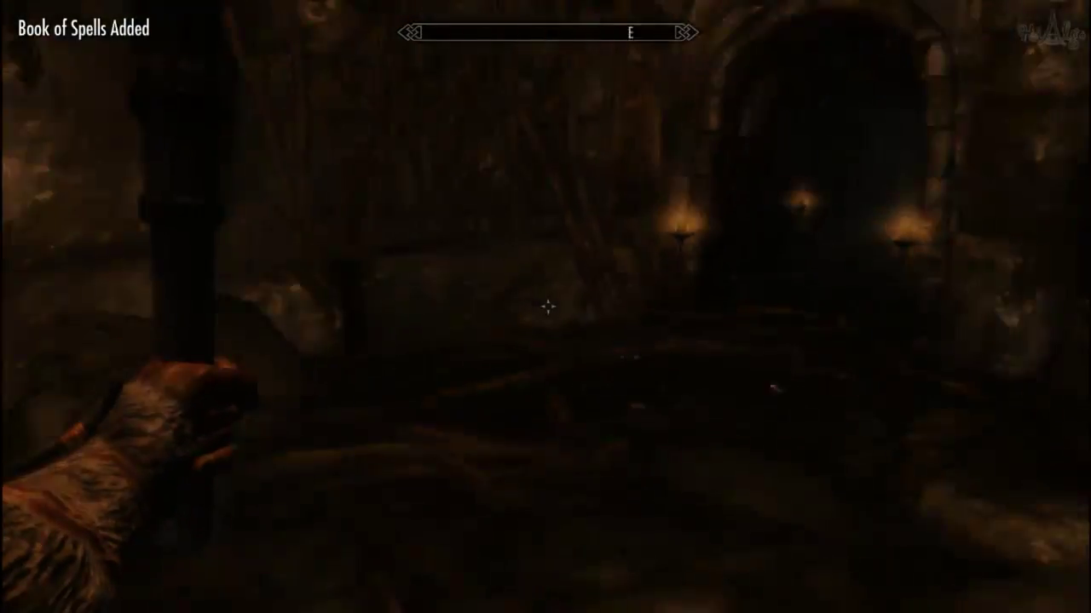
- Follow the candle-lit passage east and then south into the cavern containing the waterfall
{"action": "key", "text": "w"}
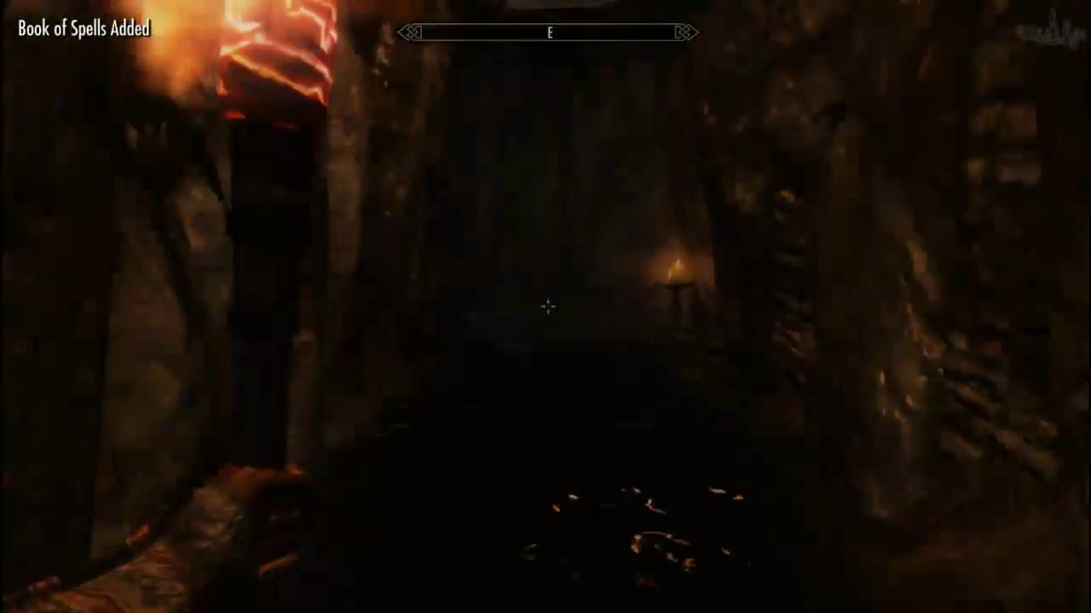
{"action": "key", "text": "w"}
{"action": "key", "text": "w"}
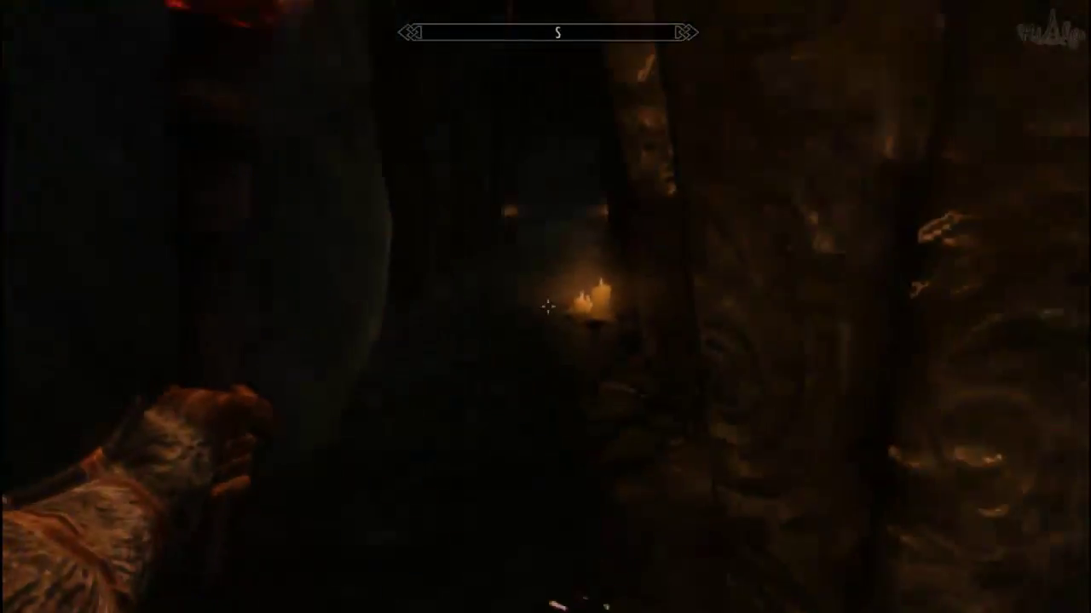
{"action": "key", "text": "w"}
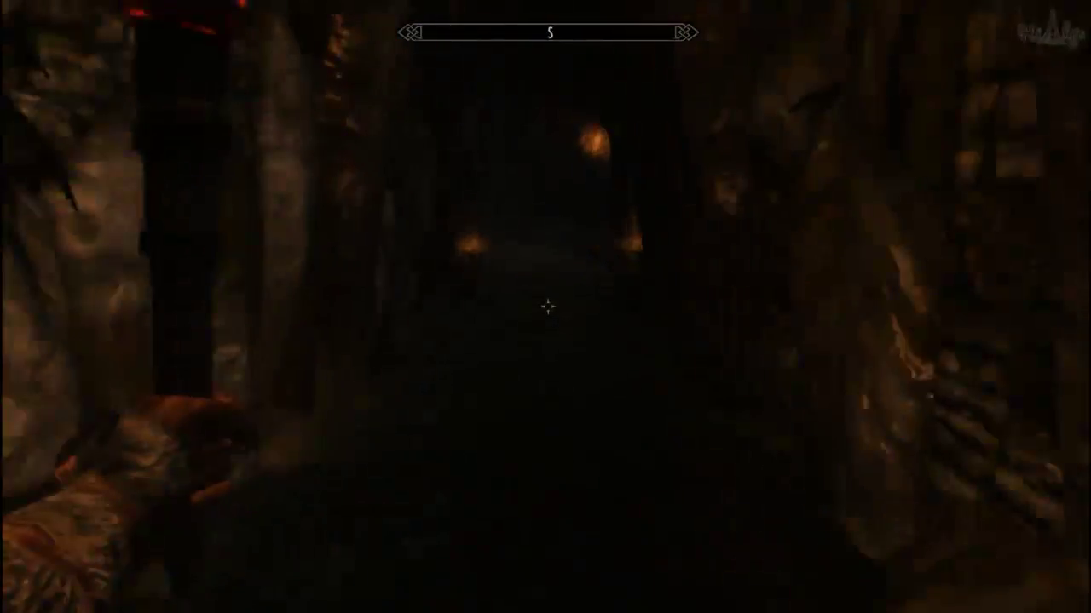
{"action": "key", "text": "w"}
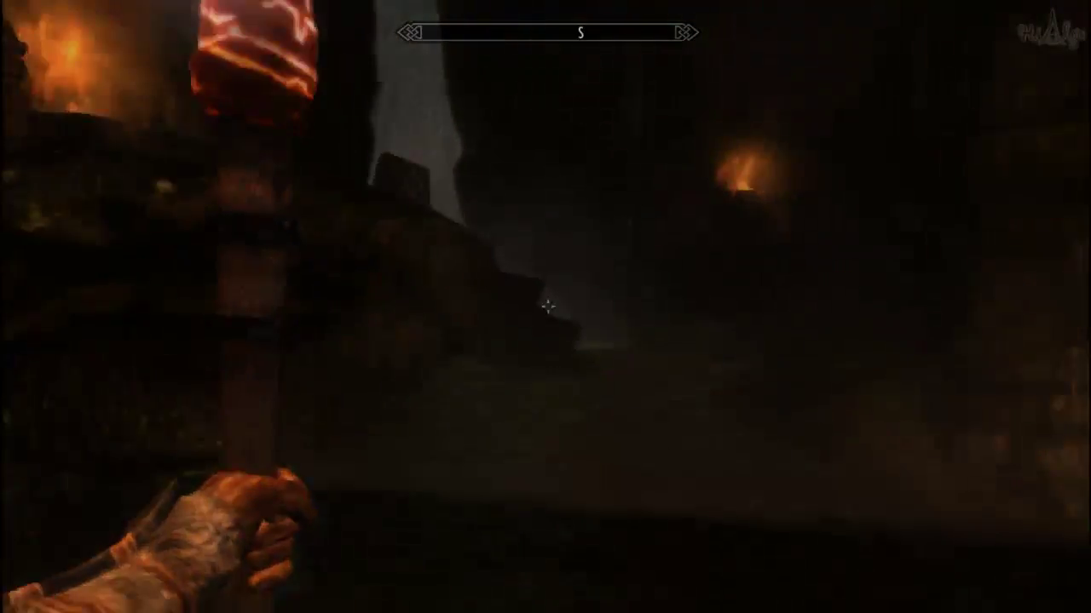
{"action": "key", "text": "w"}
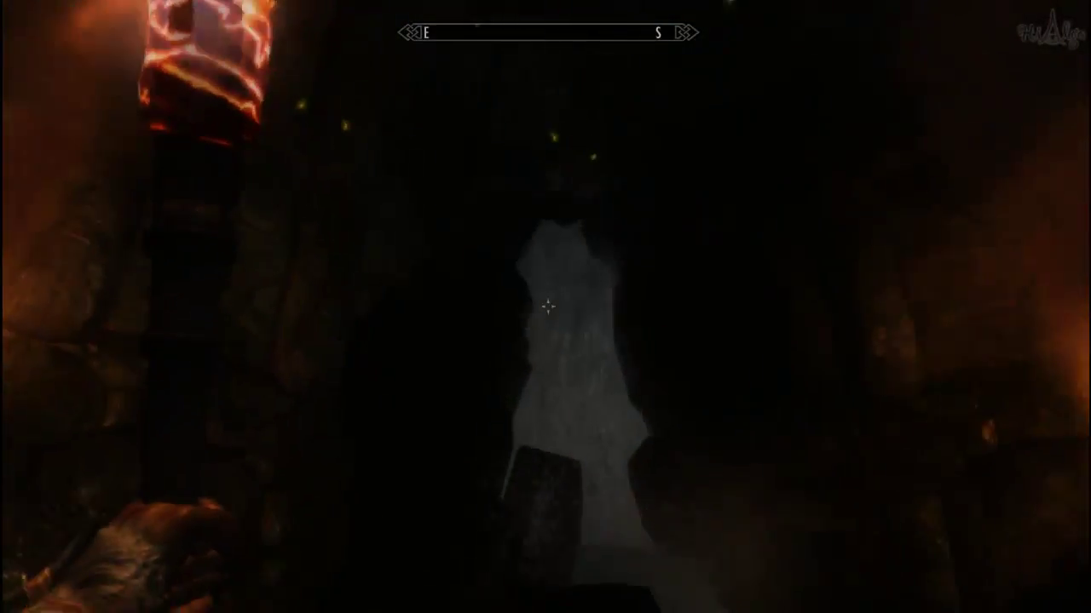
- Examine the vertical waterfall in game from its source down to the rocks
{"action": "key", "text": "w"}
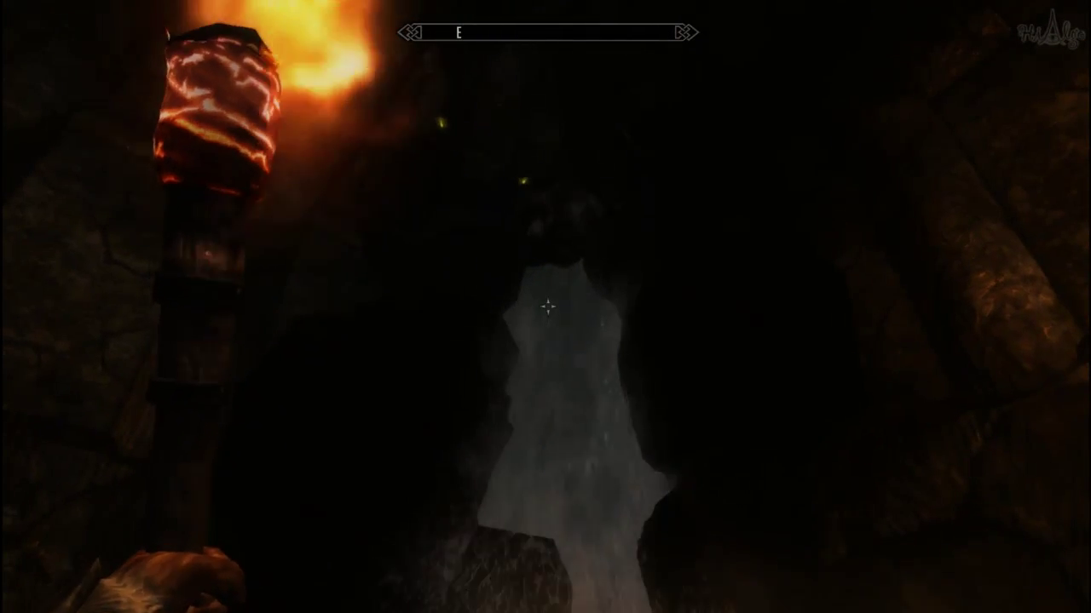
{"action": "key", "text": "a"}
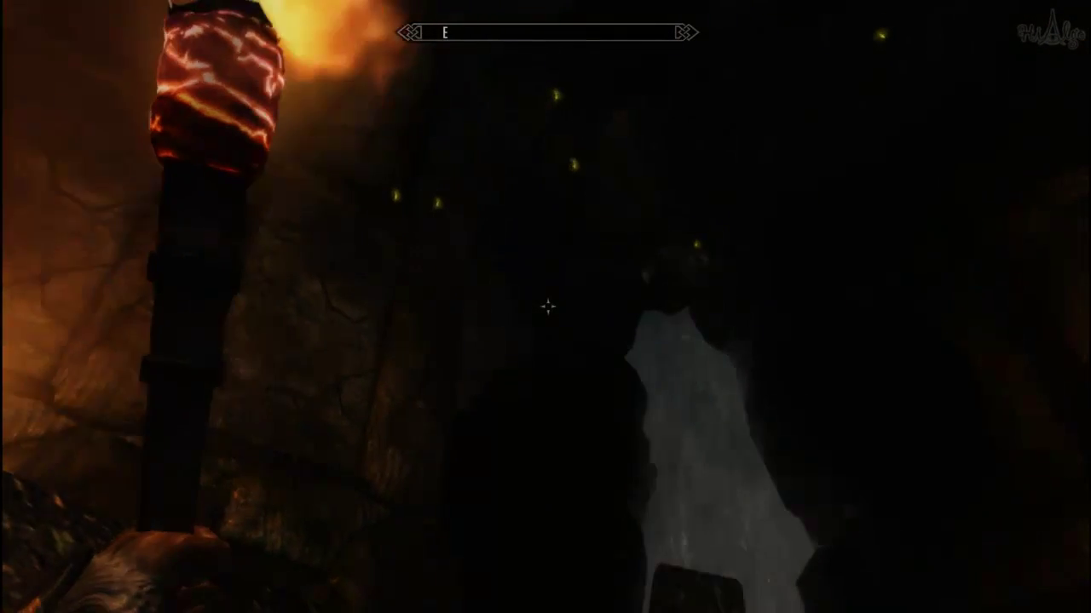
{"action": "key", "text": "w"}
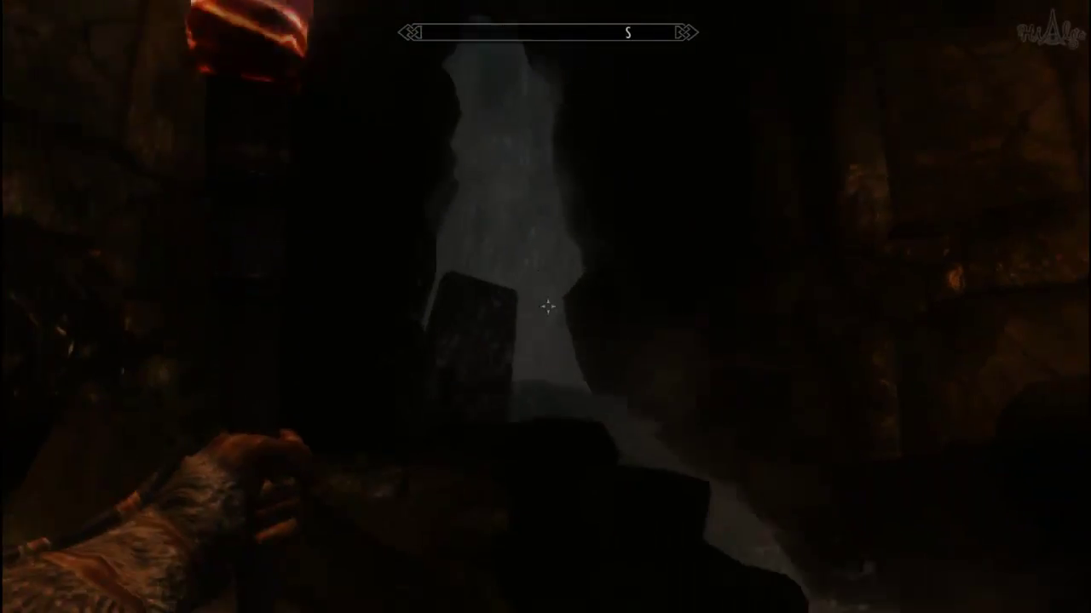
{"action": "key", "text": "w"}
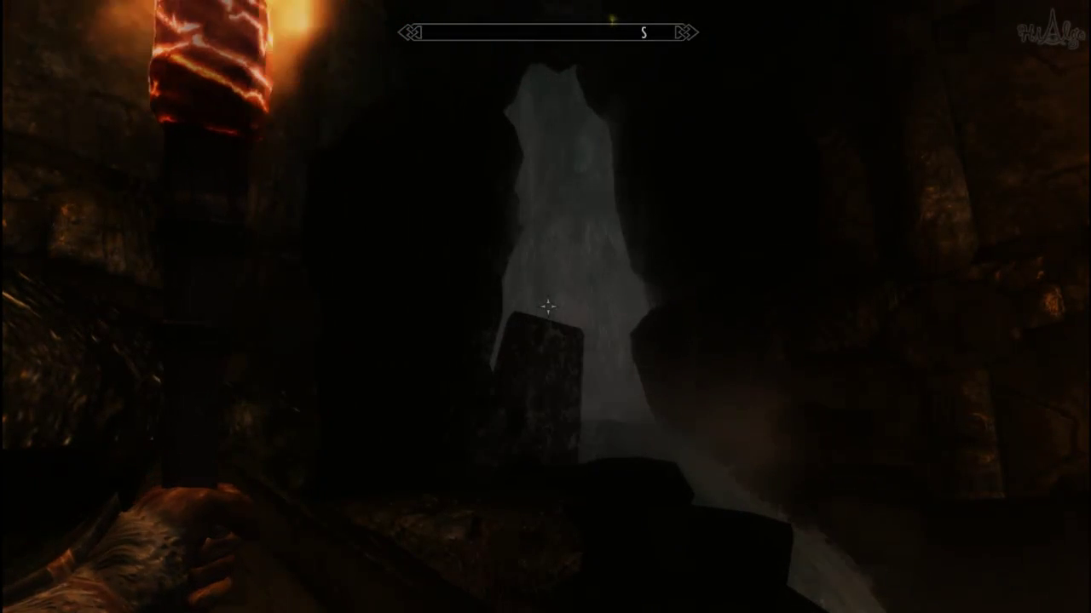
- Walk down to the pool and examine the splash, foam and mist where the lower waterfall meets the water
{"action": "key", "text": "w"}
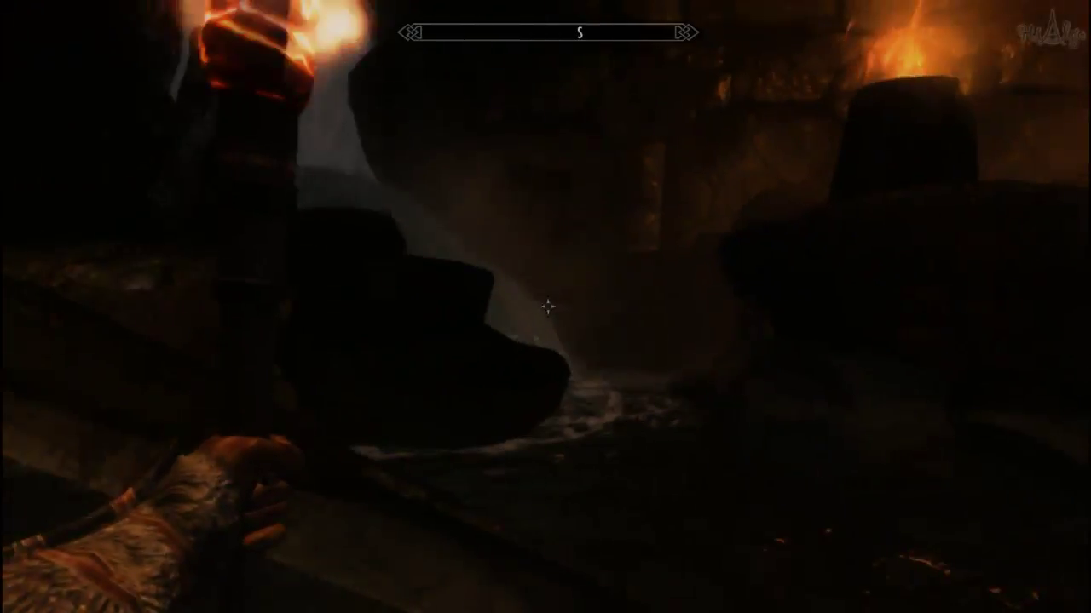
{"action": "key", "text": "w"}
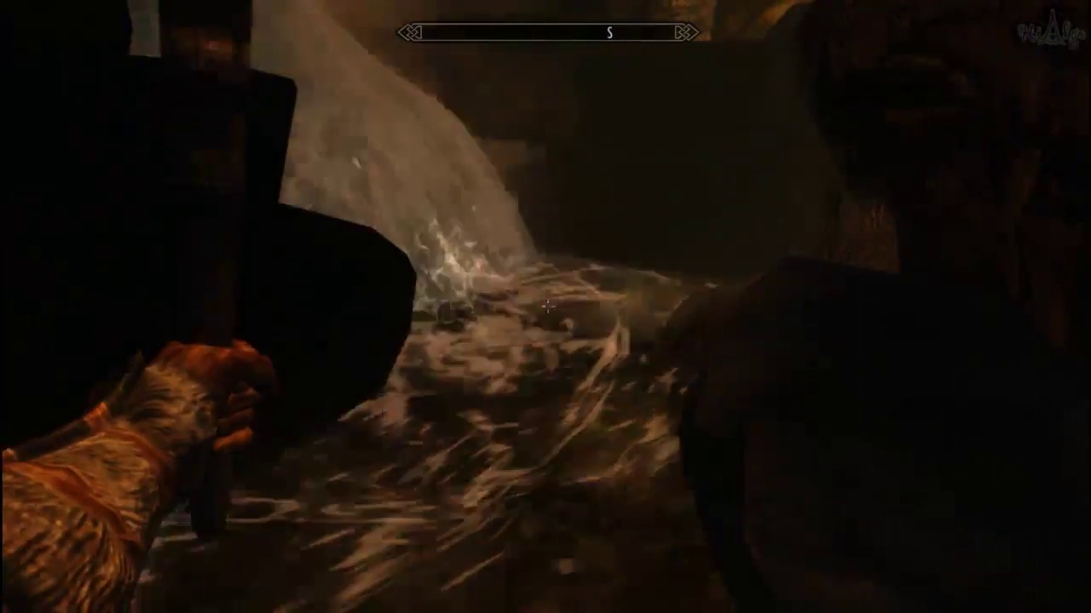
{"action": "key", "text": "w"}
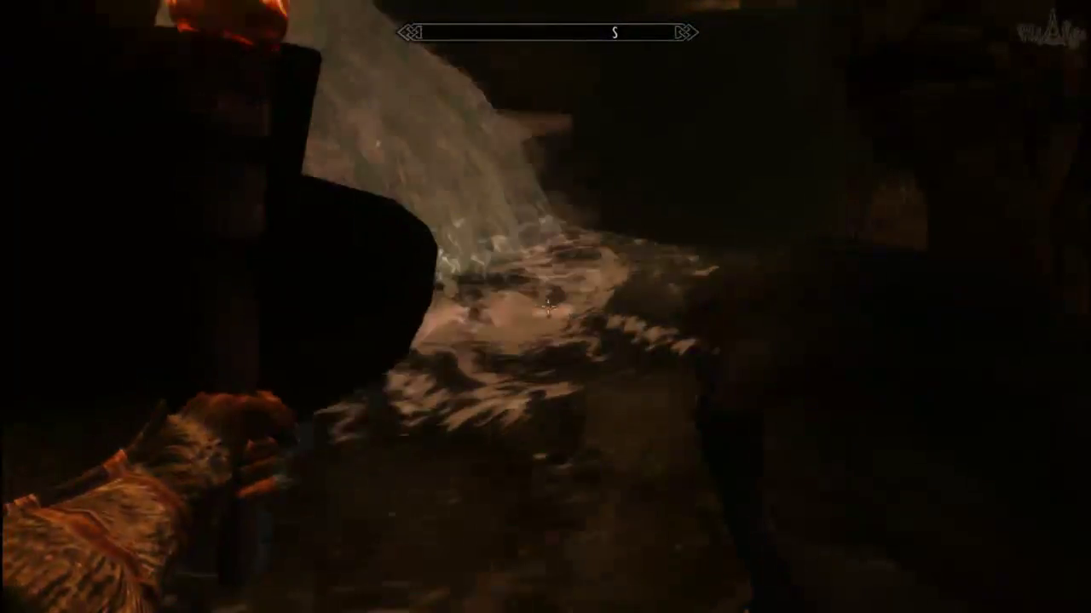
{"action": "key", "text": "s"}
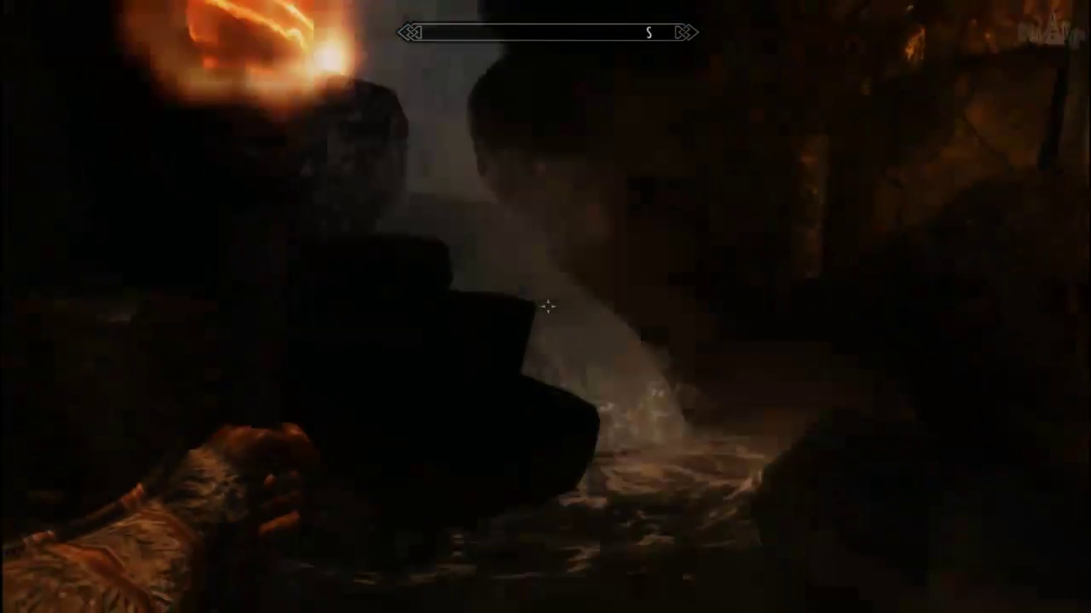
{"action": "mouse_move", "coordinate": [547, 307]}
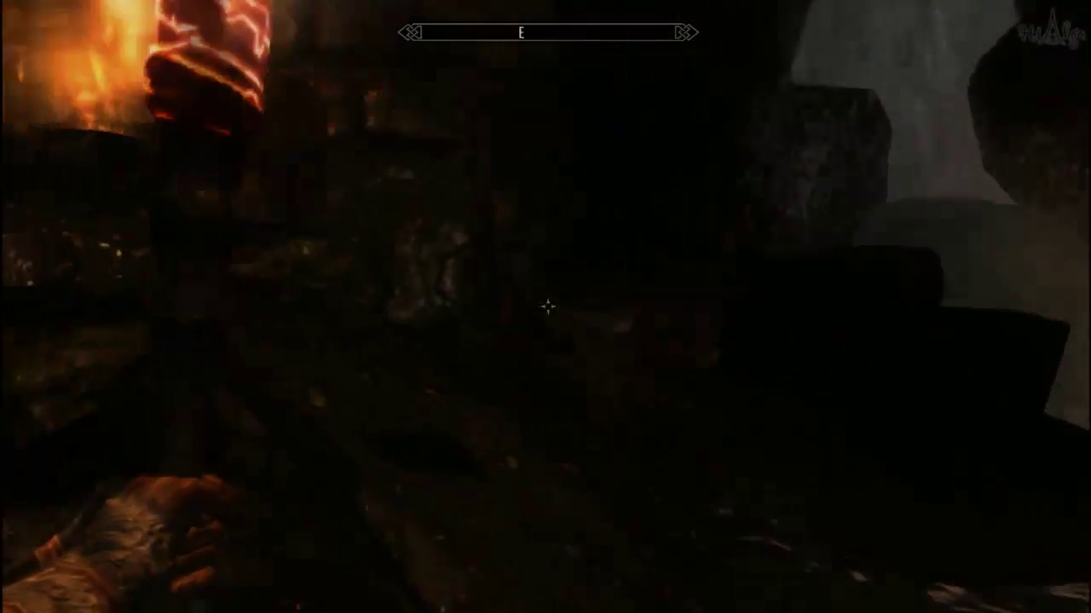
{"action": "key", "text": "d"}
{"action": "key", "text": "w"}
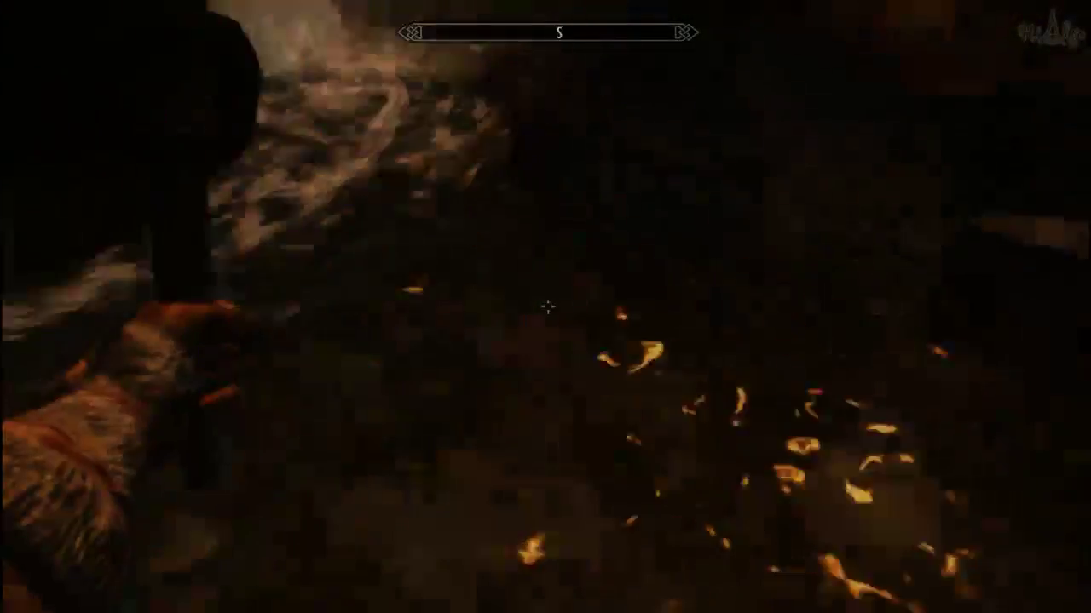
- Turn north from the waterfall pool and walk back through the shallow water to the stone archway with the candles
{"action": "key", "text": "w"}
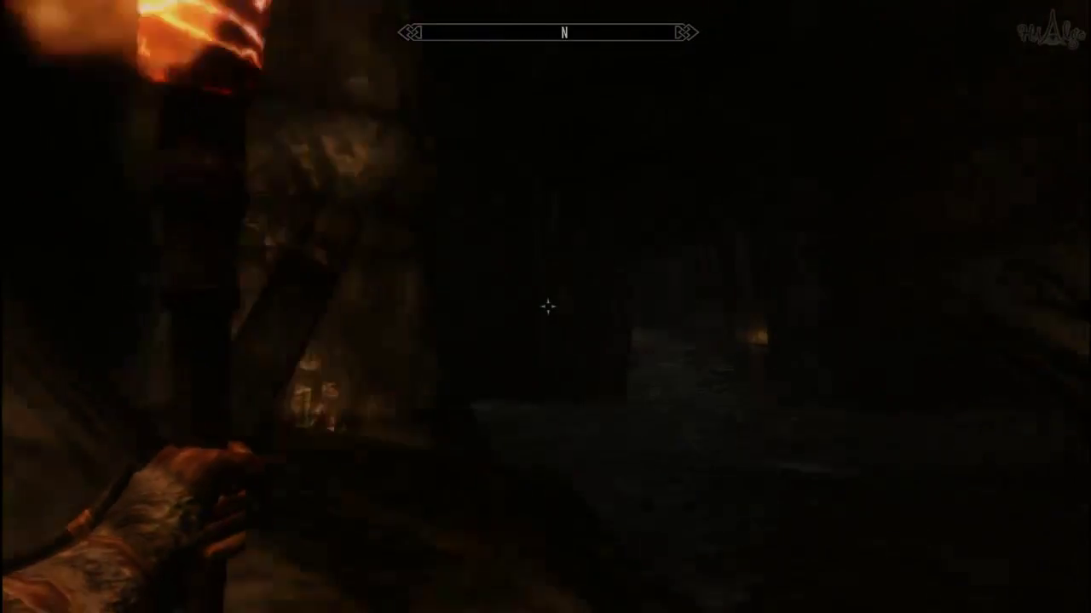
{"action": "key", "text": "w"}
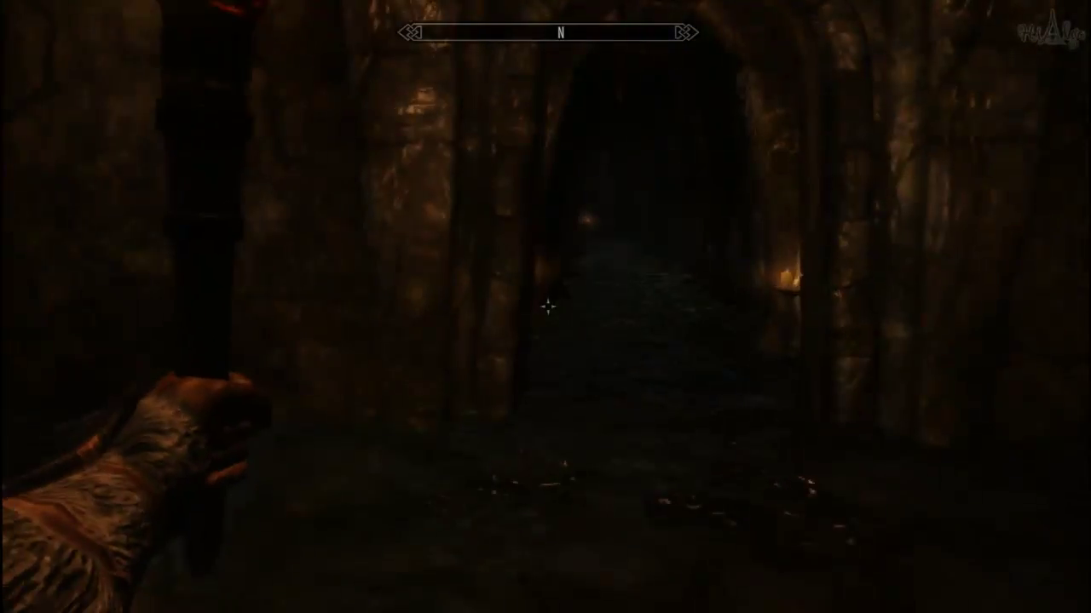
{"action": "key", "text": "w"}
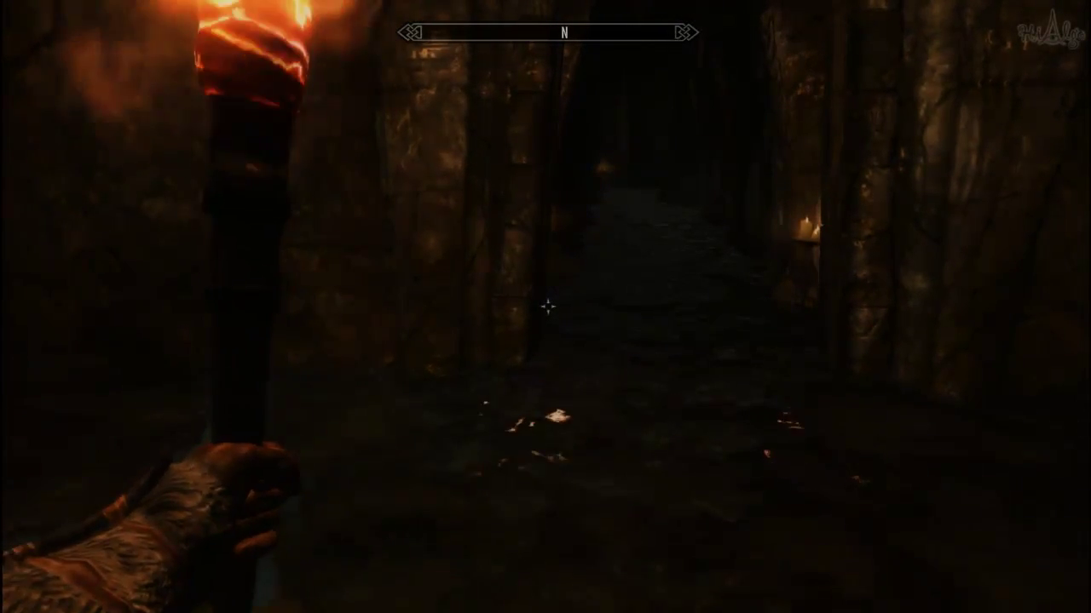
{"action": "key", "text": "w"}
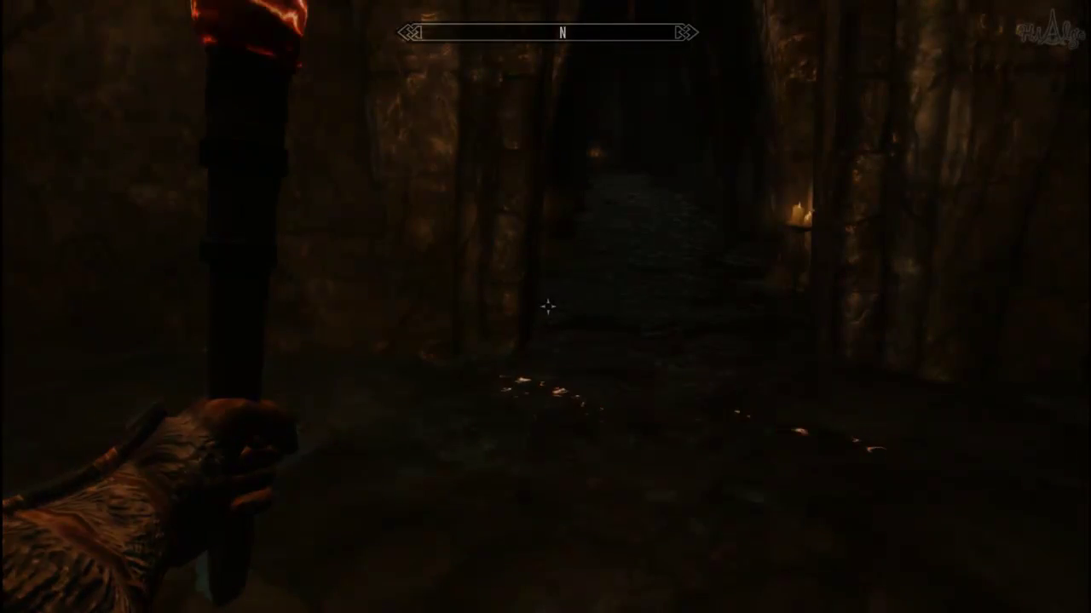
{"action": "key", "text": "w"}
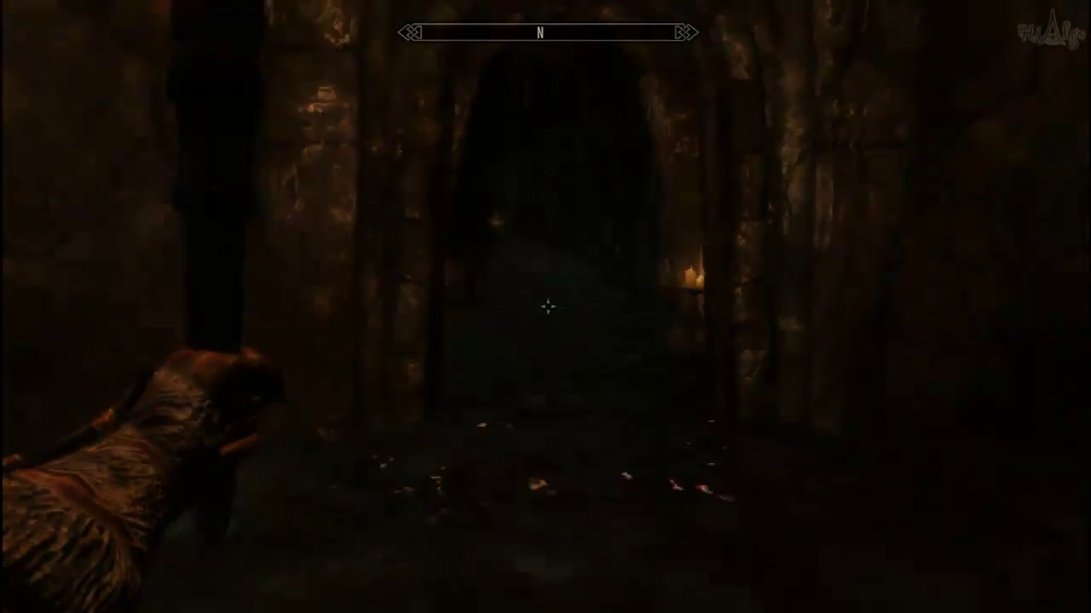
{"action": "key", "text": "w"}
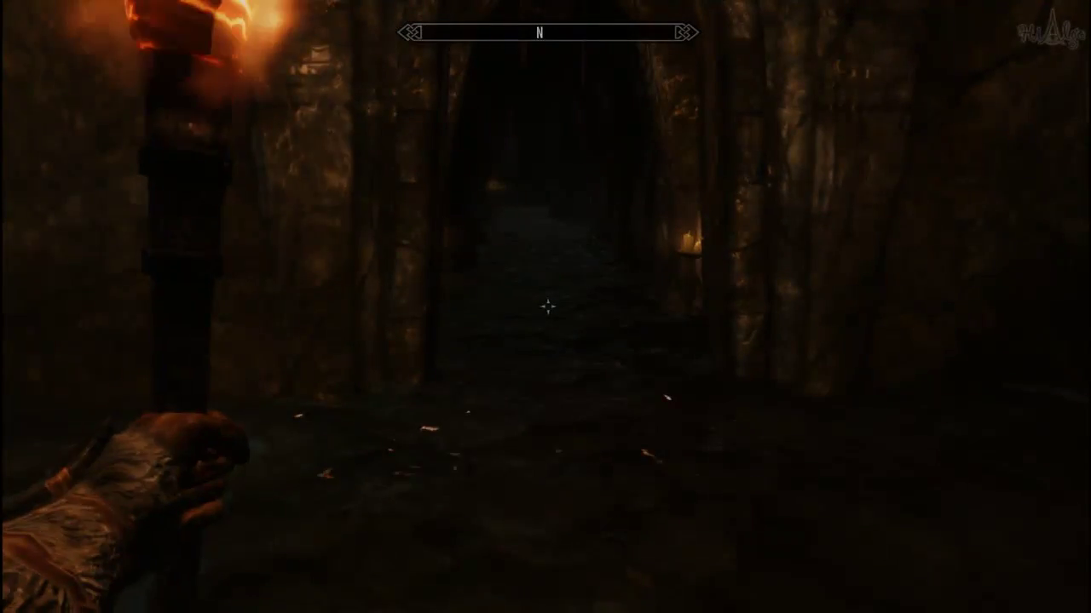
{"action": "key", "text": "w"}
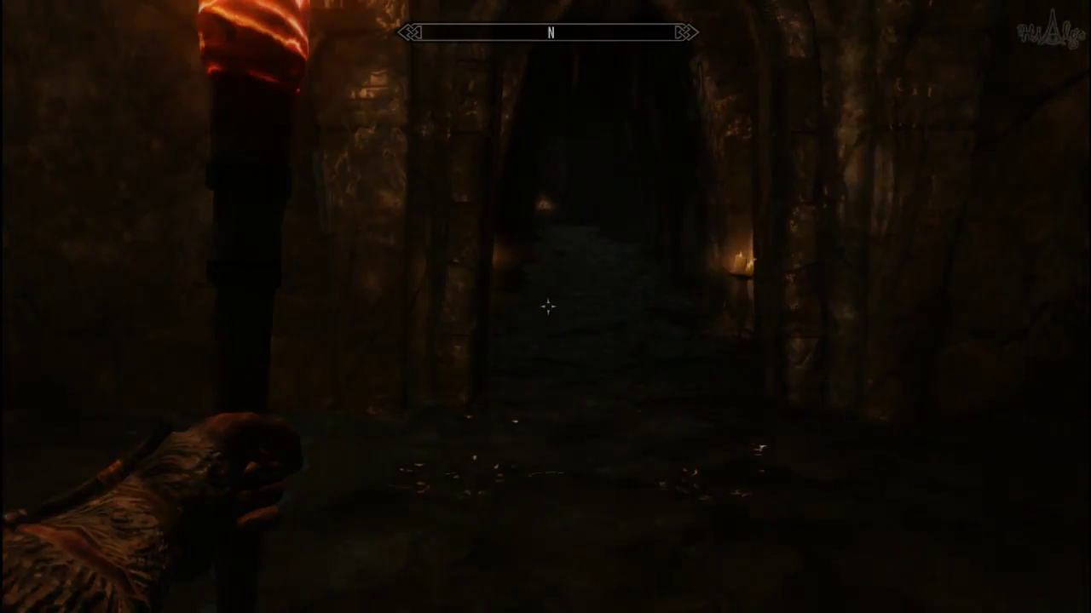